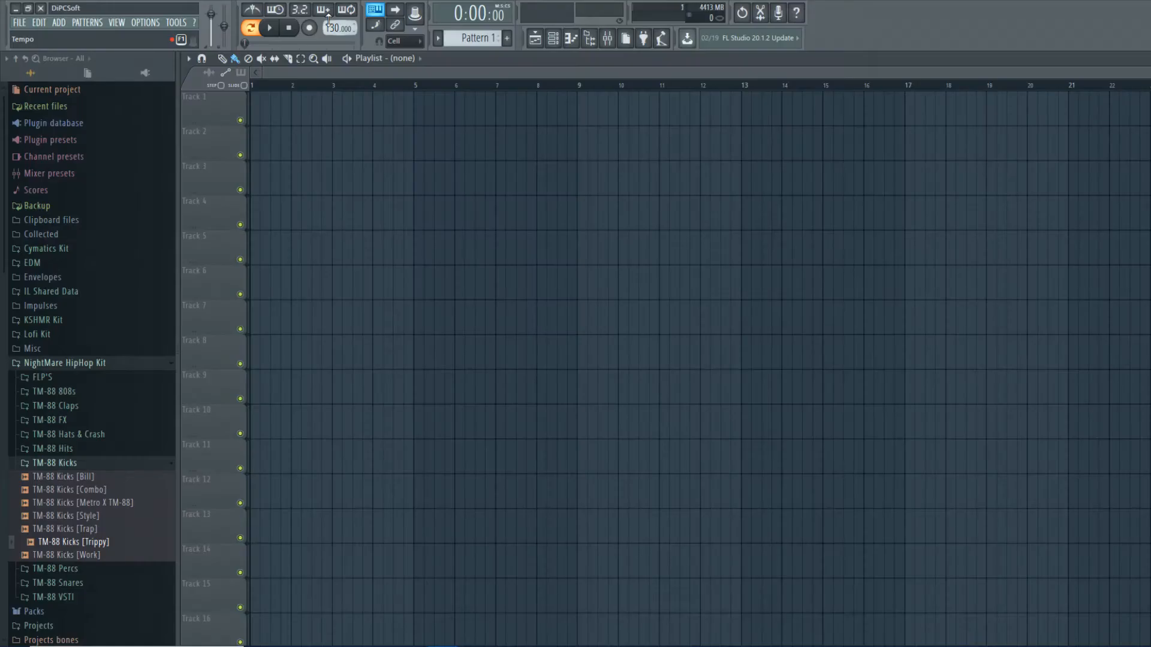
- Set the project tempo to 170 BPM and check it with the metronome
drag(331, 28, 332, 11)
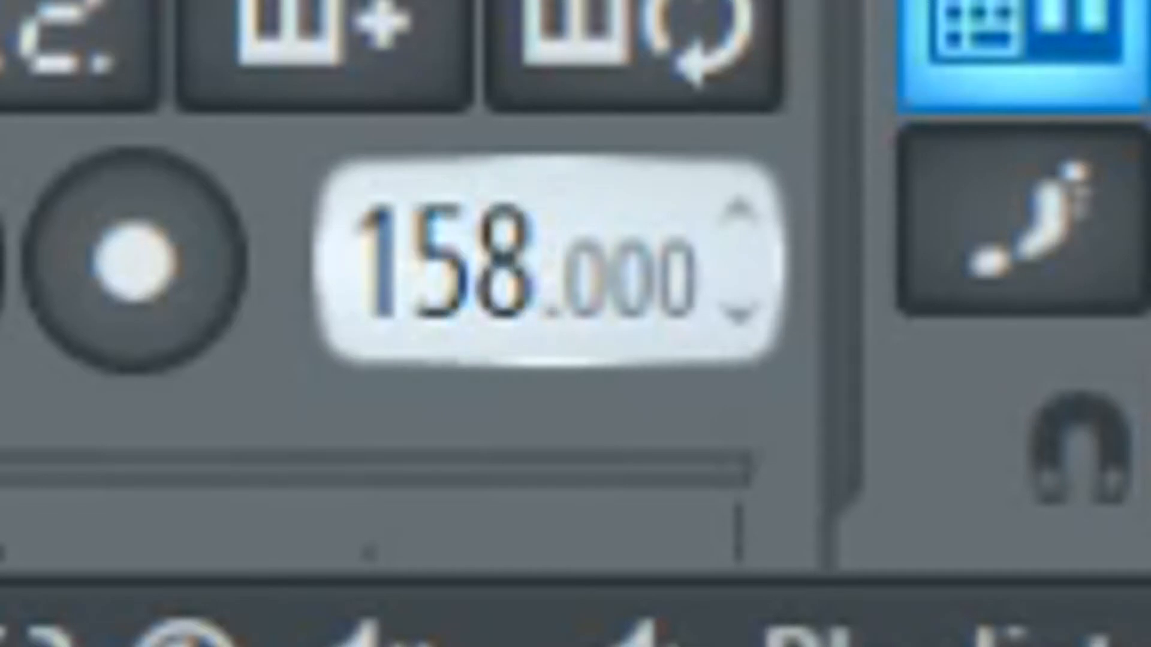
drag(435, 251, 435, 192)
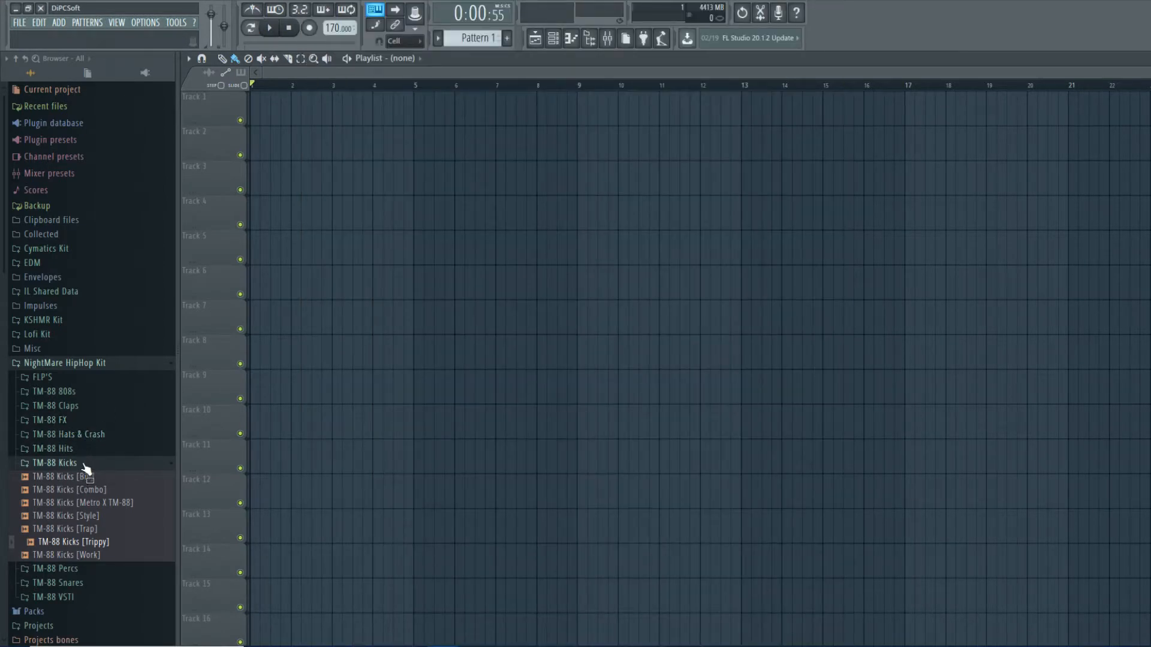
click(254, 11)
click(269, 28)
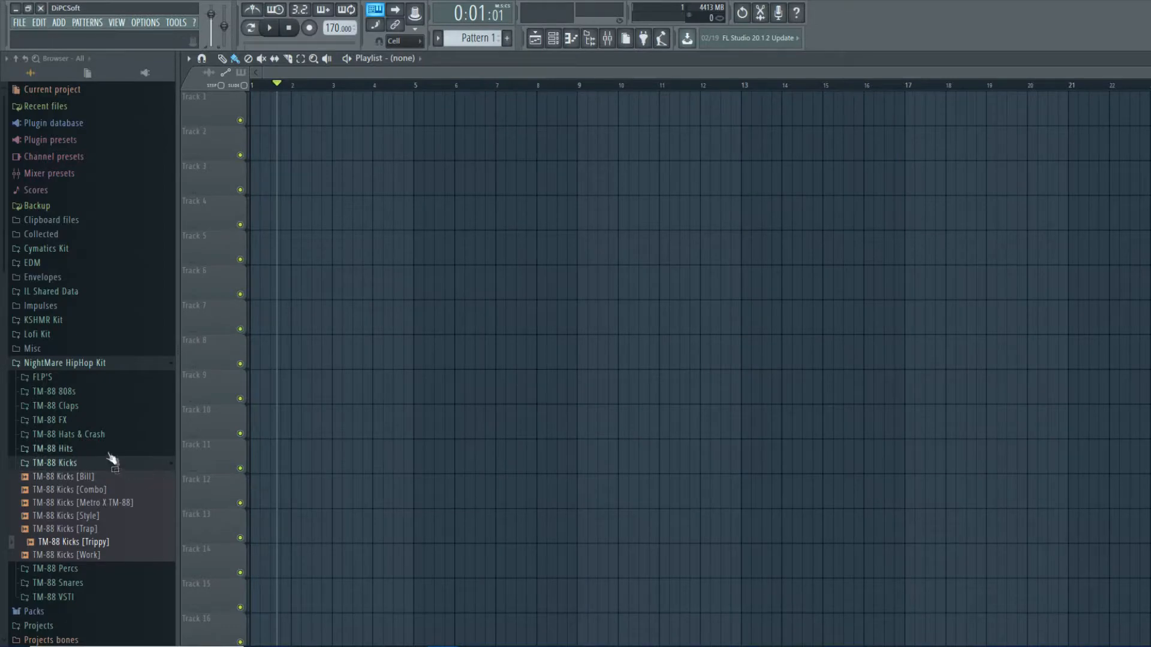
- Collapse the TM-88 Kicks folder and expand the KSHMR Kit folder in the browser
click(113, 463)
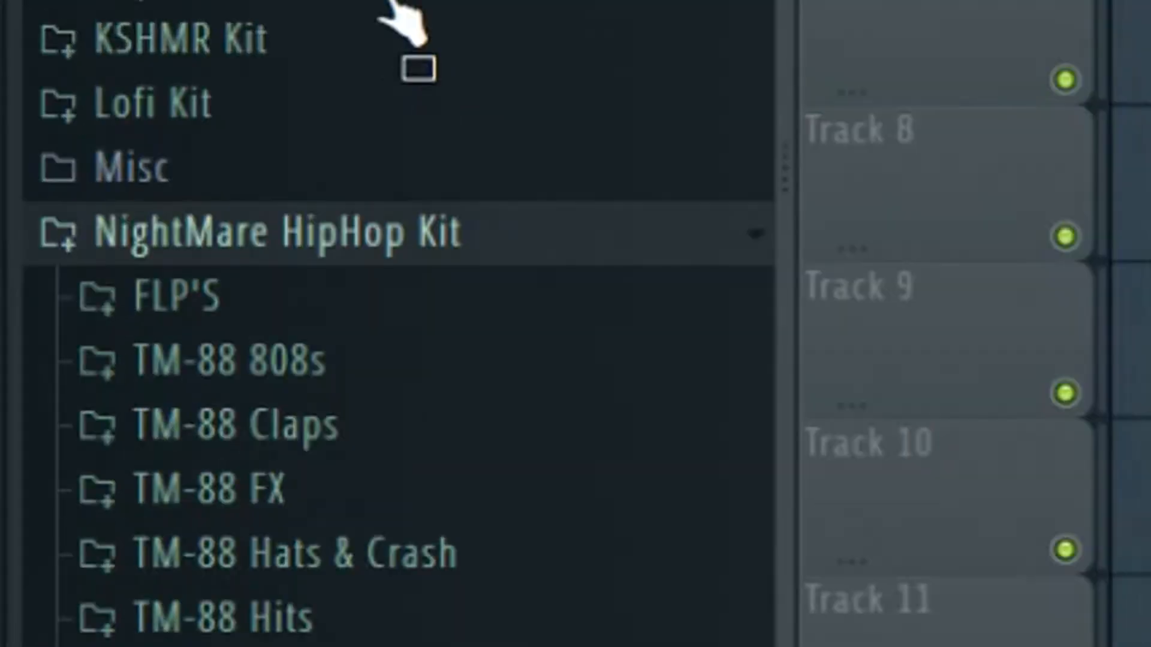
click(95, 317)
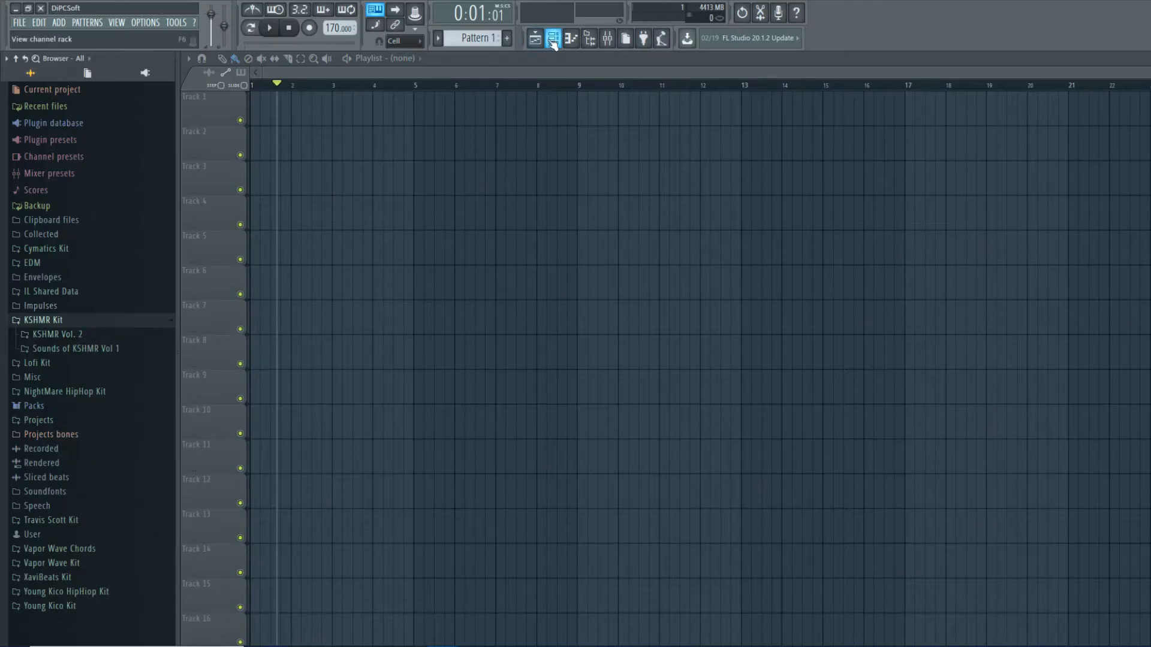
- Show the channel rack and delete its default drum channels, including Clap, Hat and Snare
click(552, 39)
drag(999, 91, 648, 248)
right_click(523, 274)
key(d)
key(Return)
right_click(526, 275)
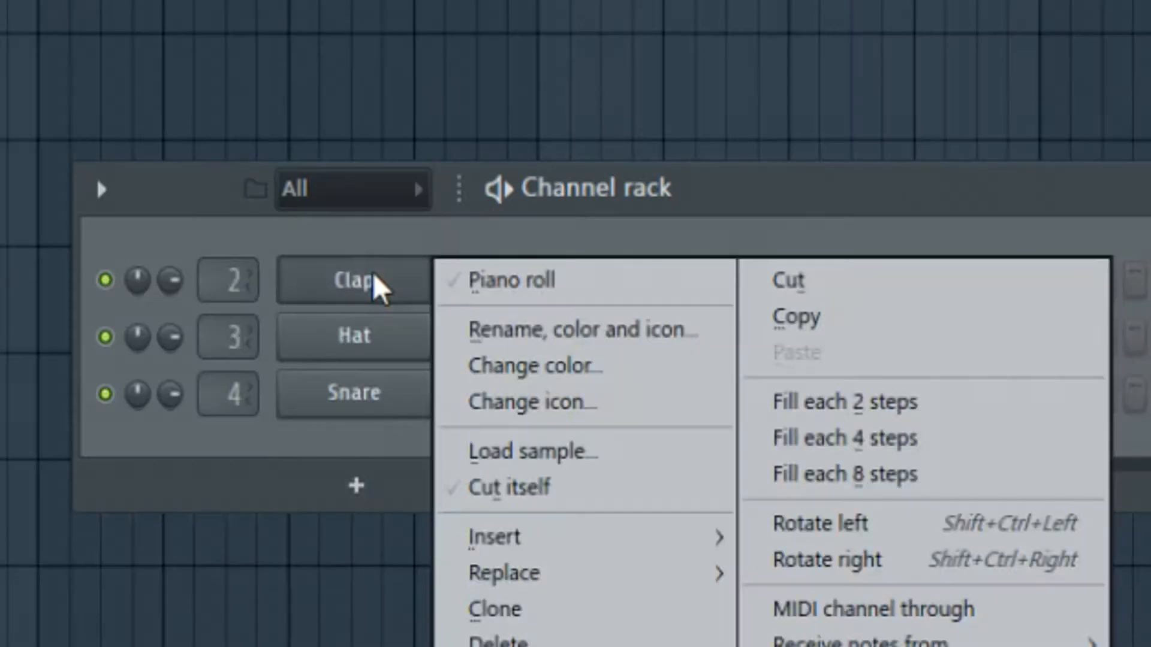
key(d)
key(Return)
right_click(523, 277)
key(d)
key(Return)
right_click(372, 290)
key(d)
key(Return)
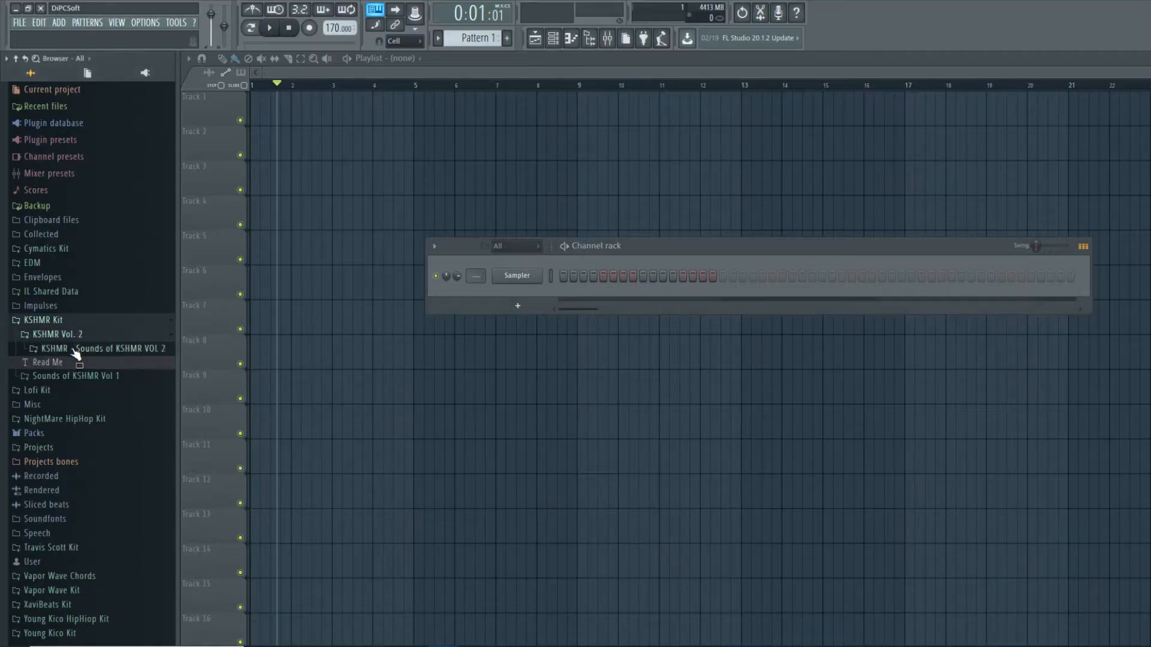
- Browse the KSHMR VOL 2 drums to Signature Kicks and audition samples up to KSHMR Signature Kick 07 - Jammu (E)
click(72, 350)
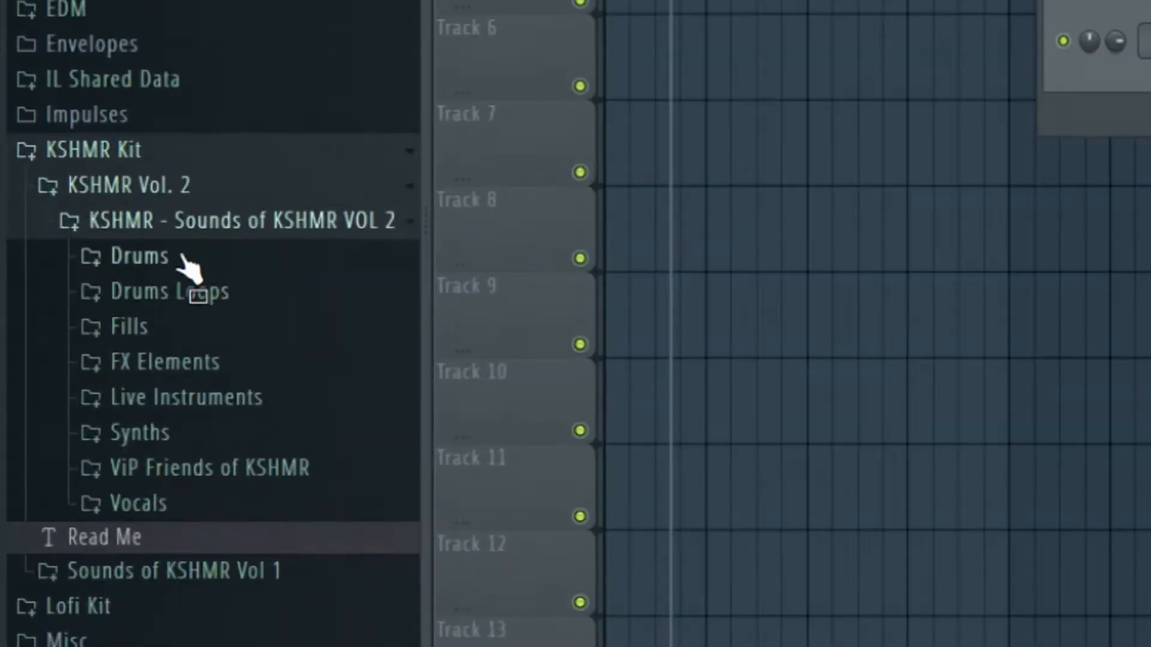
click(77, 364)
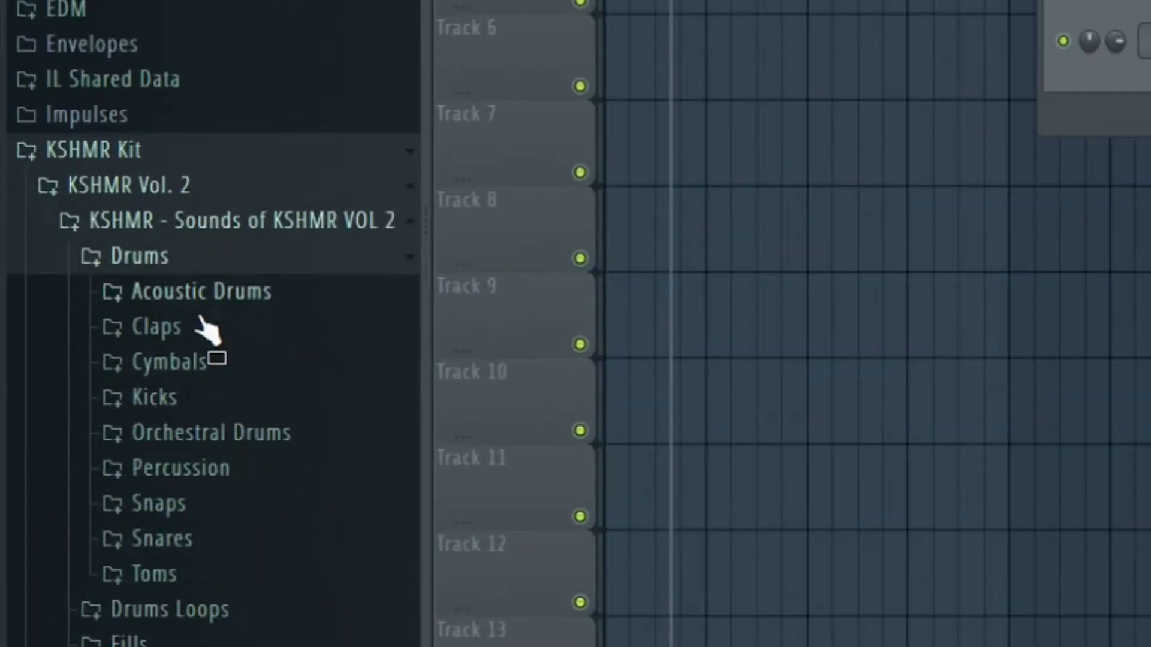
click(177, 397)
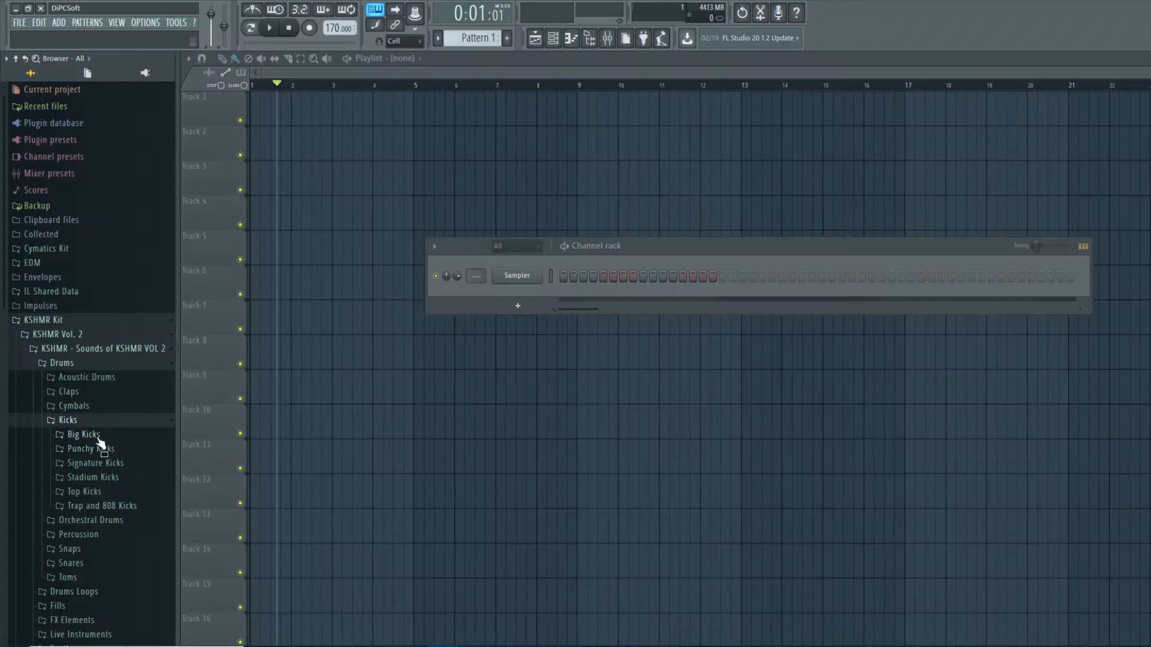
click(104, 465)
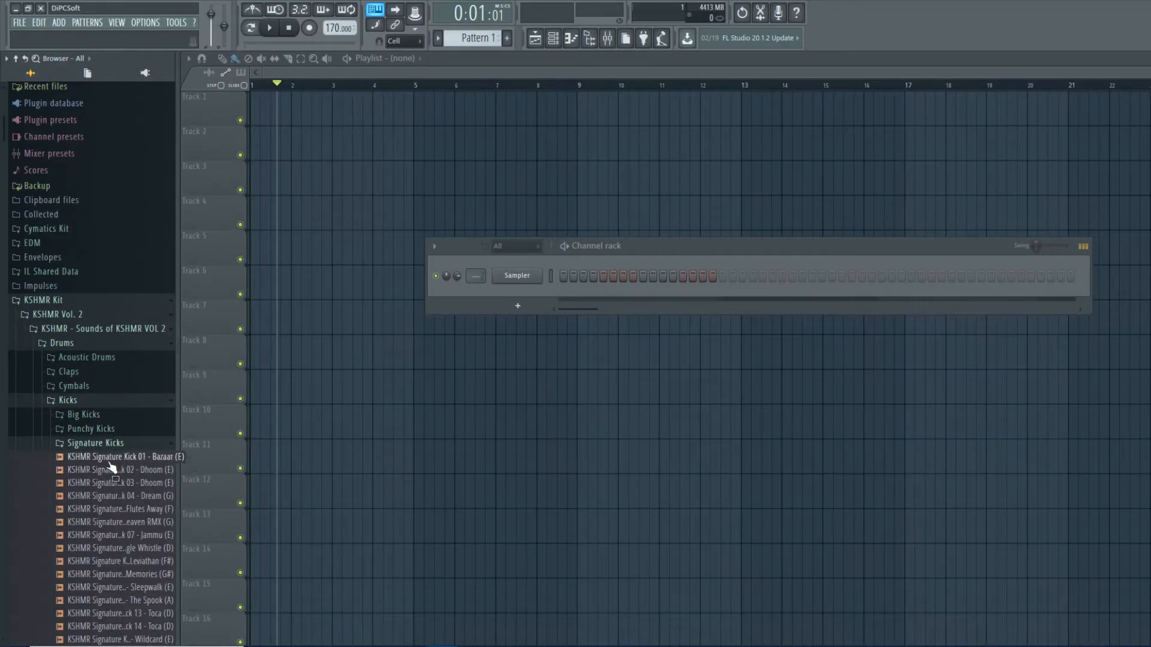
scroll(111, 462, down, 3)
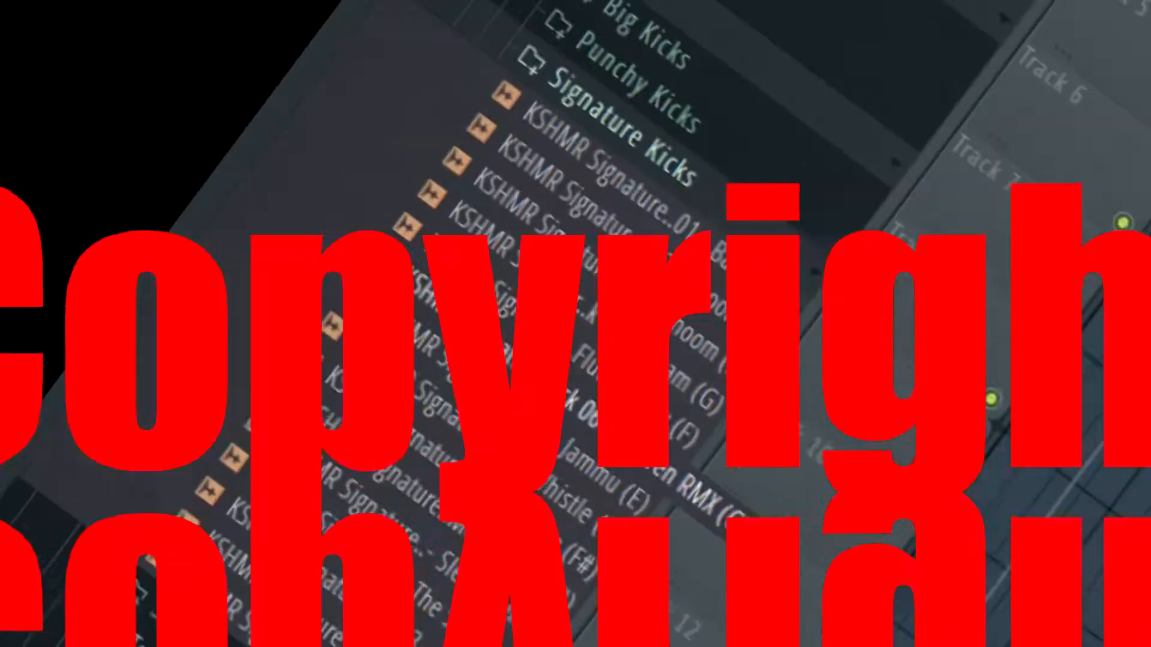
click(120, 444)
click(120, 457)
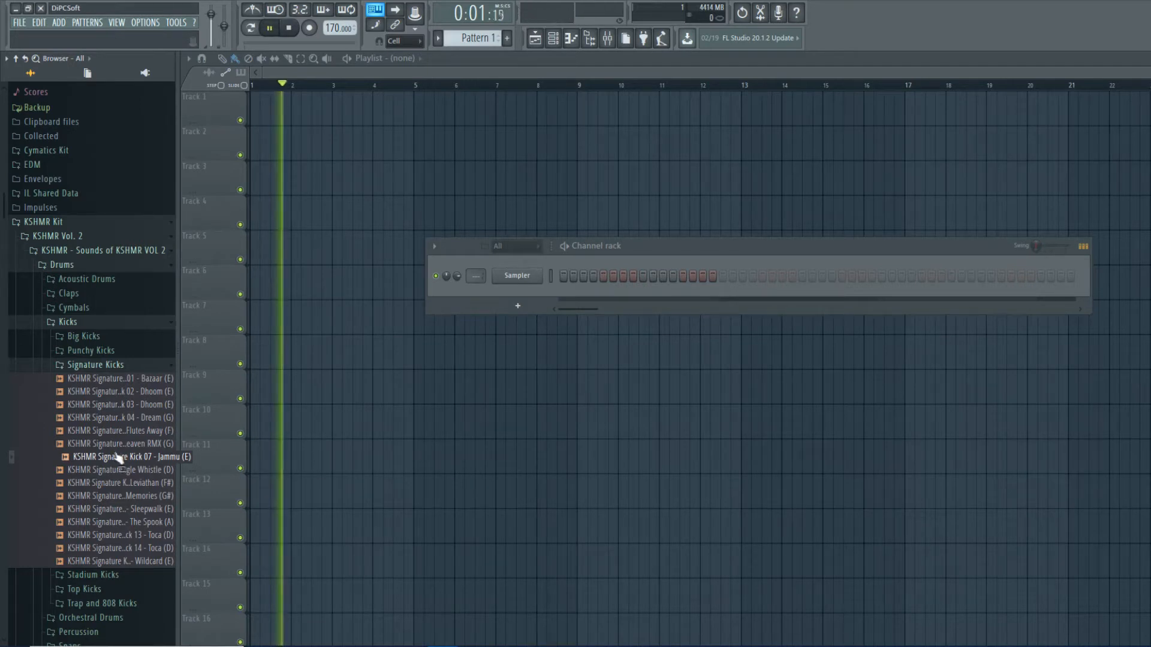
right_click(123, 458)
click(149, 469)
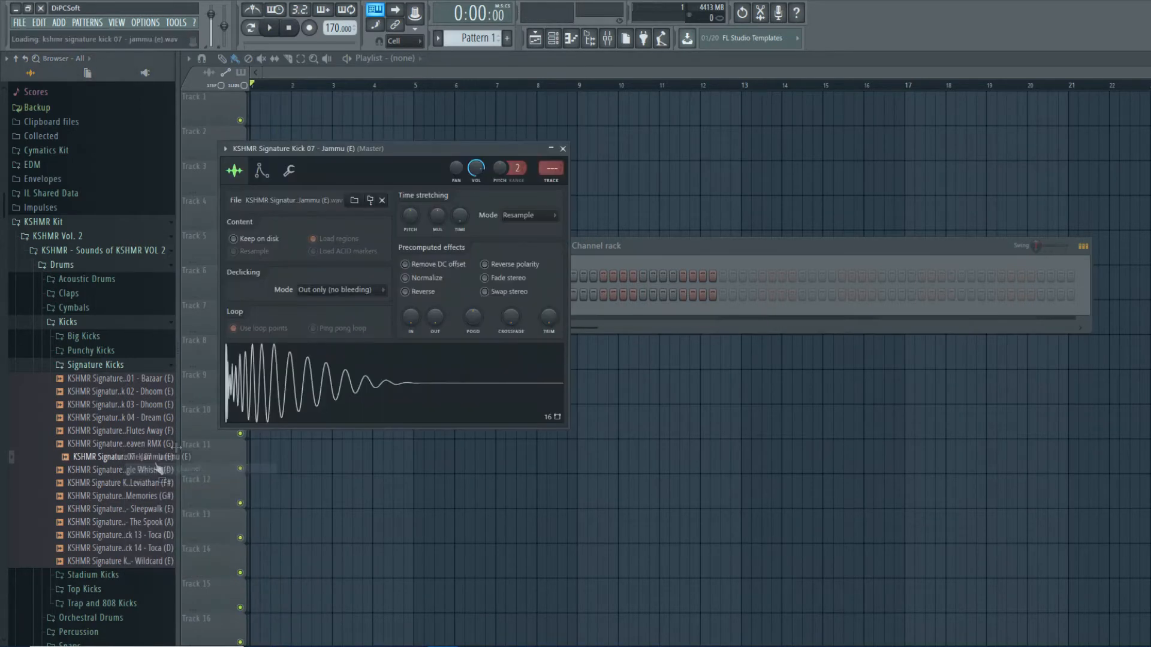
click(622, 251)
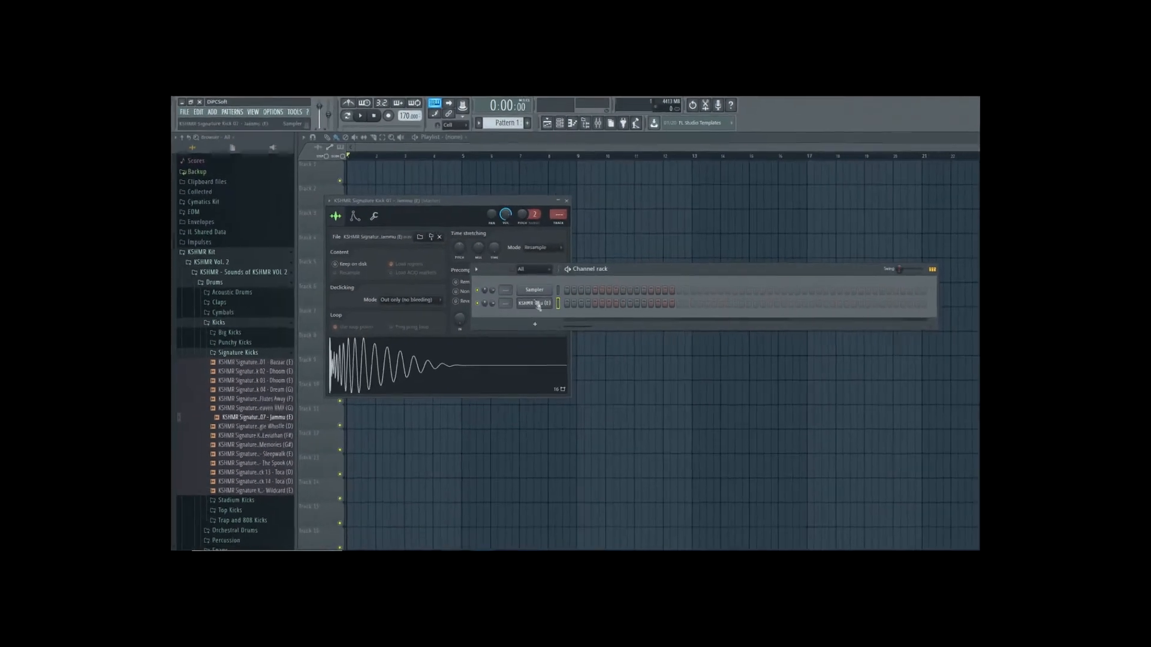
right_click(518, 296)
click(580, 411)
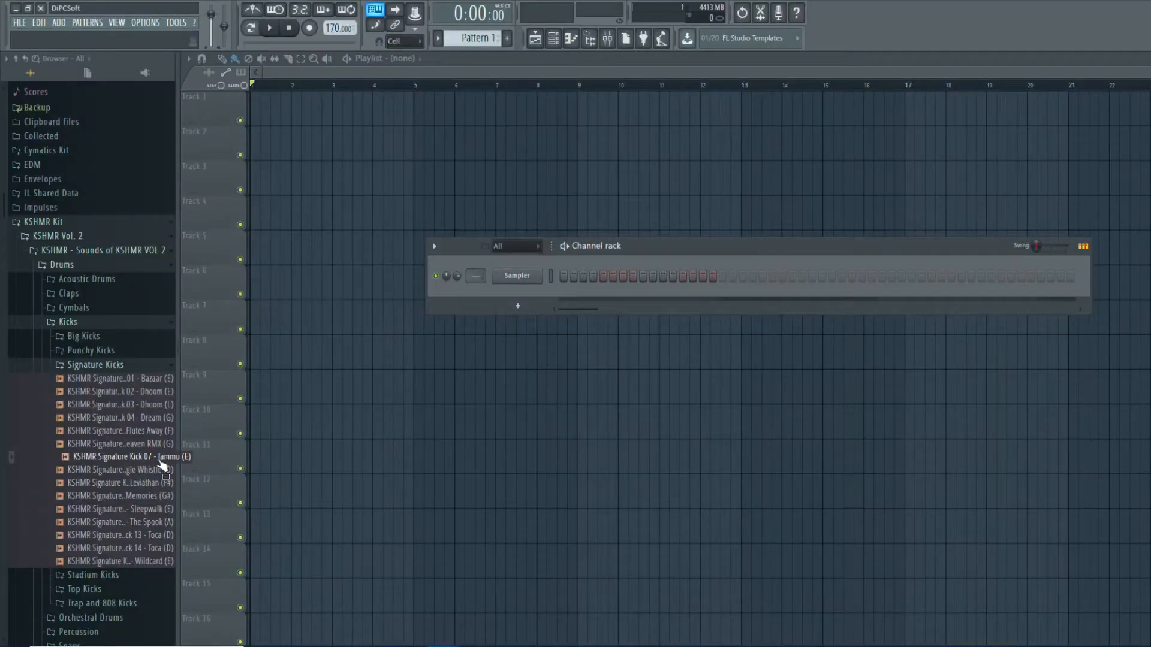
- Place KSHMR Signature Kick 07 - Jammu (E) at the start of playlist Track 1 and color the clip red
mouse_move(161, 460)
mouse_down()
mouse_move(264, 352)
mouse_move(297, 169)
mouse_up()
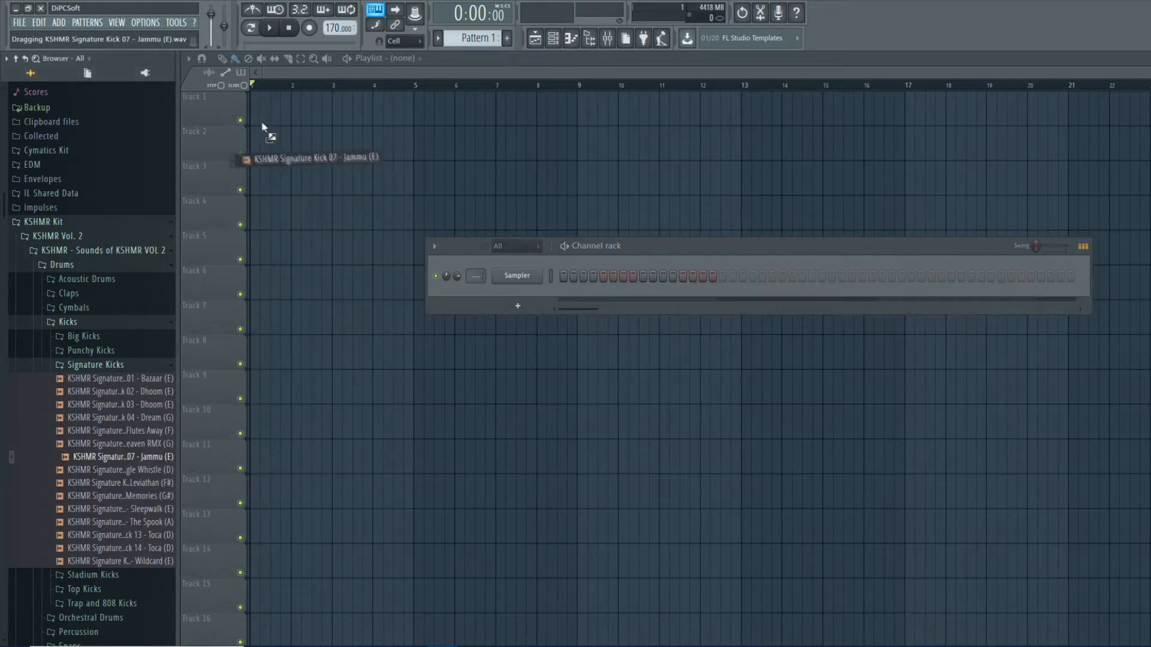
drag(263, 124, 260, 120)
scroll(246, 124, up, 4)
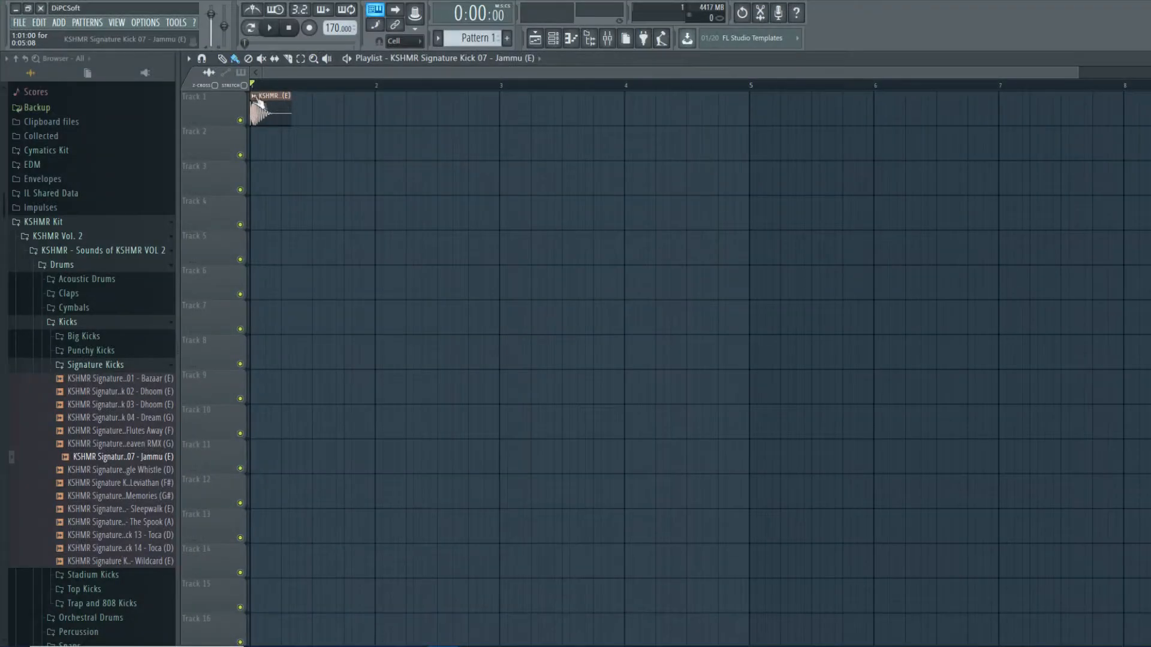
click(258, 100)
click(290, 163)
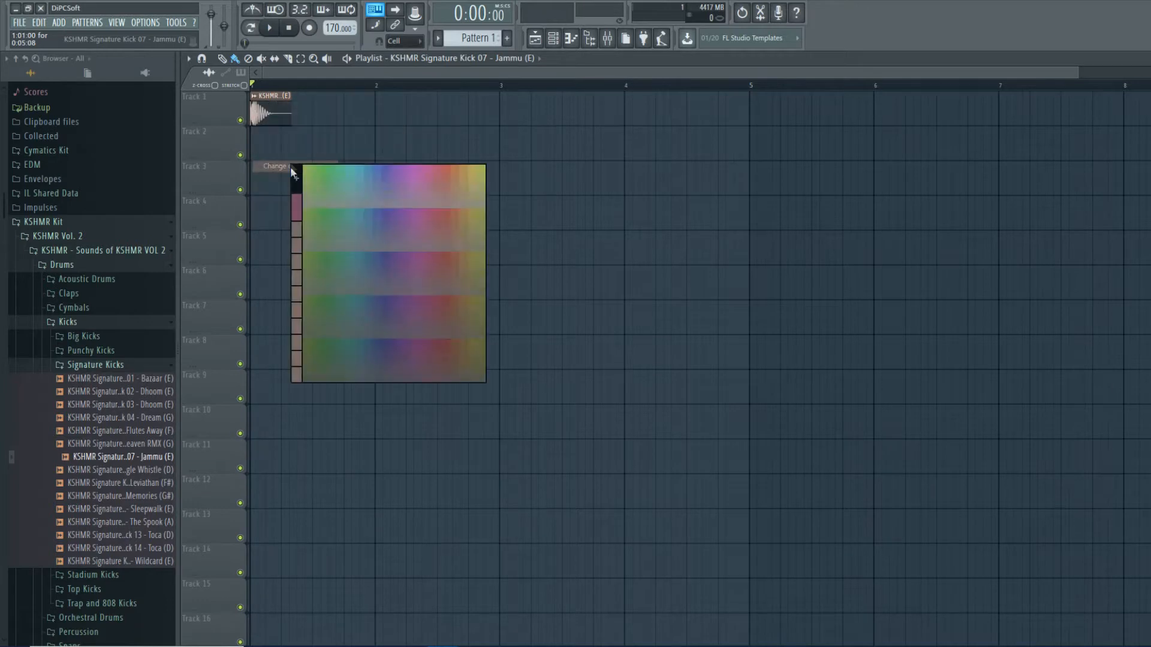
click(447, 170)
- Route the kick clip's channel to mixer insert 1
key(F9)
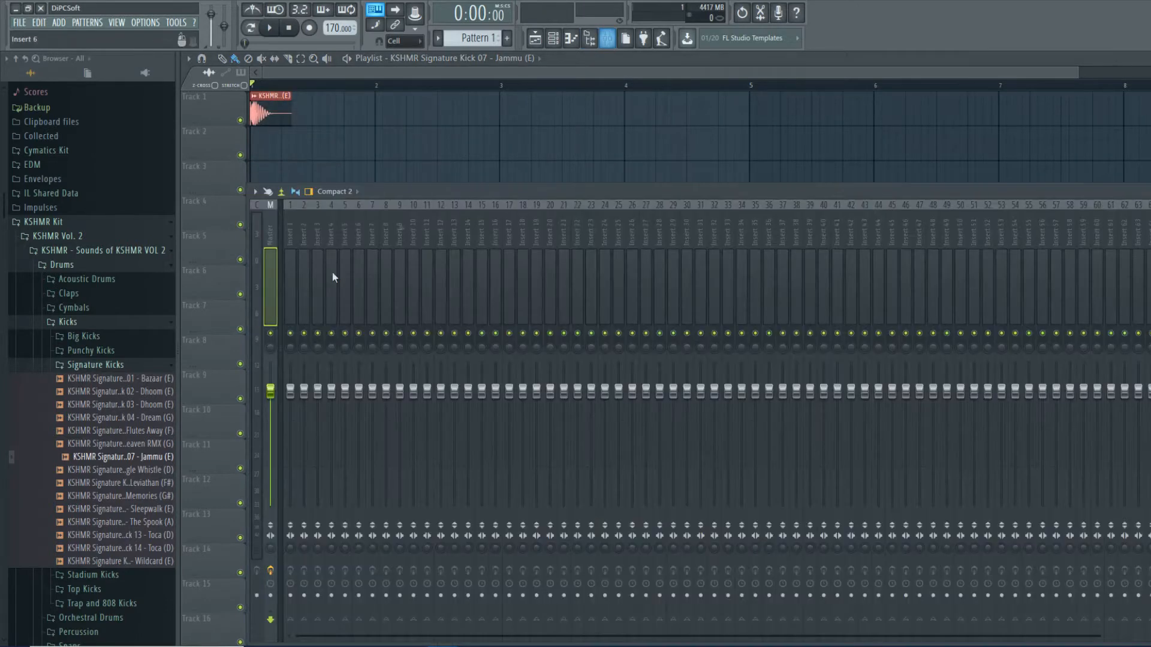
click(294, 246)
key(ctrl+l)
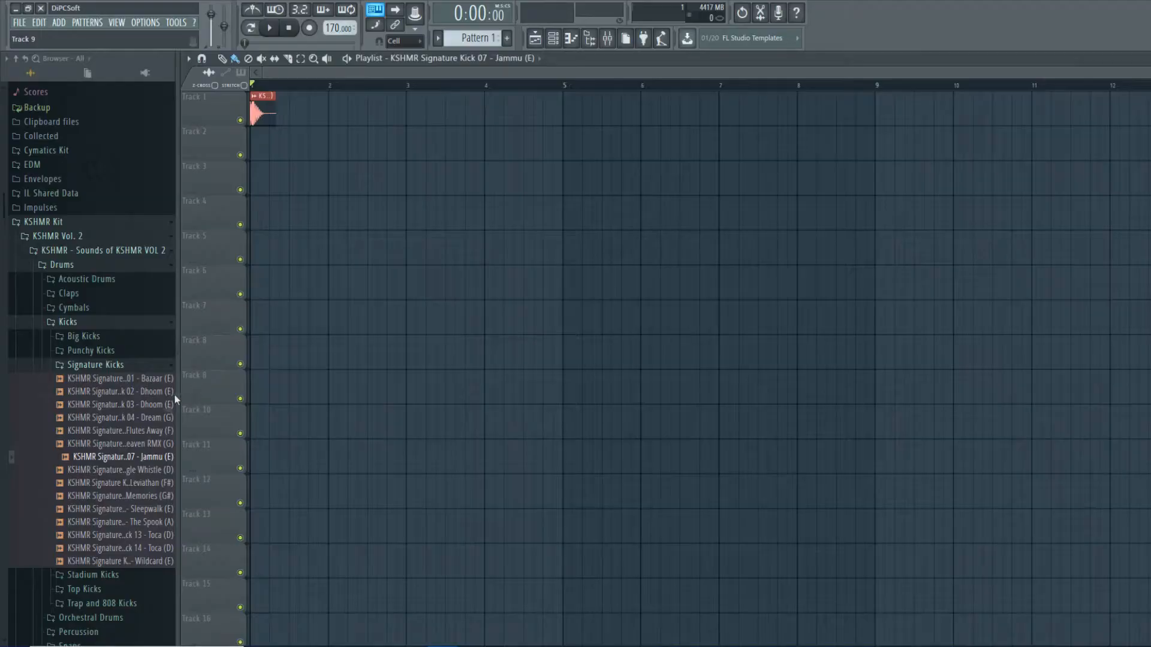
- Collapse the Signature Kicks folder and trim the end of the kick clip on Track 1 to one beat
click(132, 367)
scroll(234, 123, up, 3)
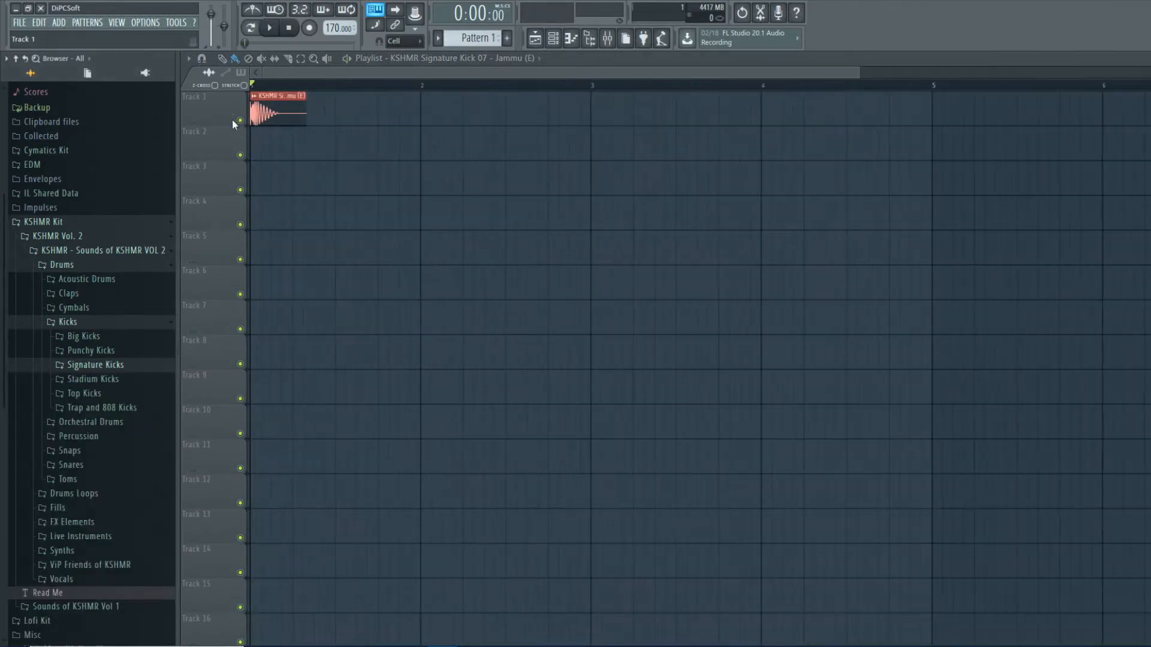
scroll(301, 108, up, 2)
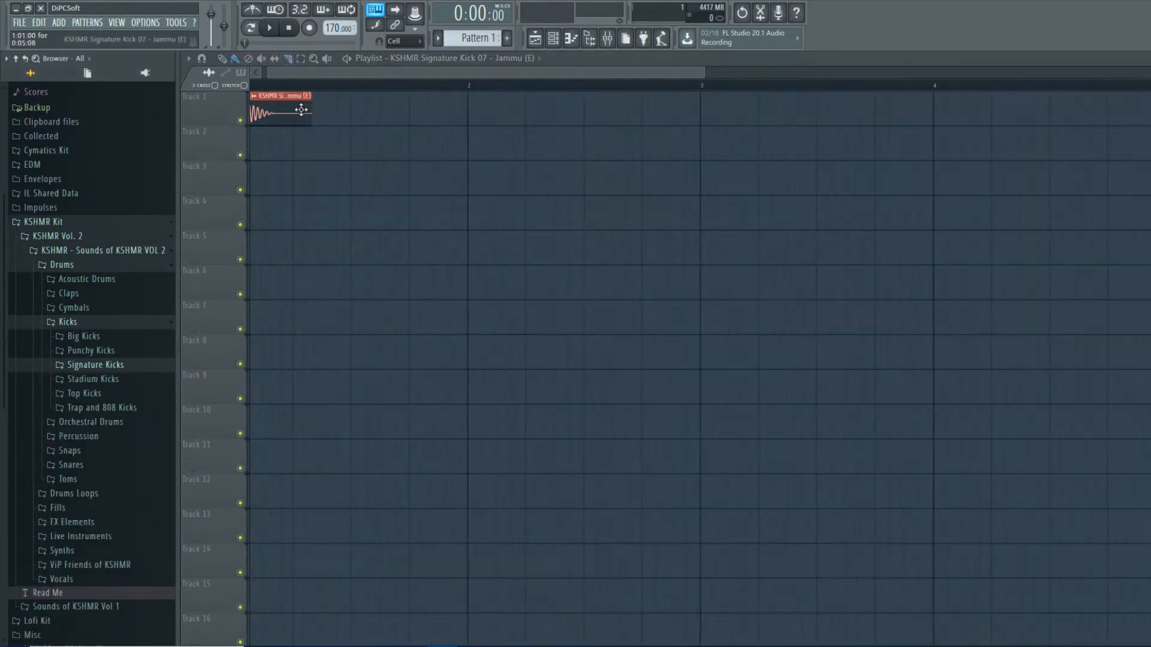
scroll(298, 110, up, 4)
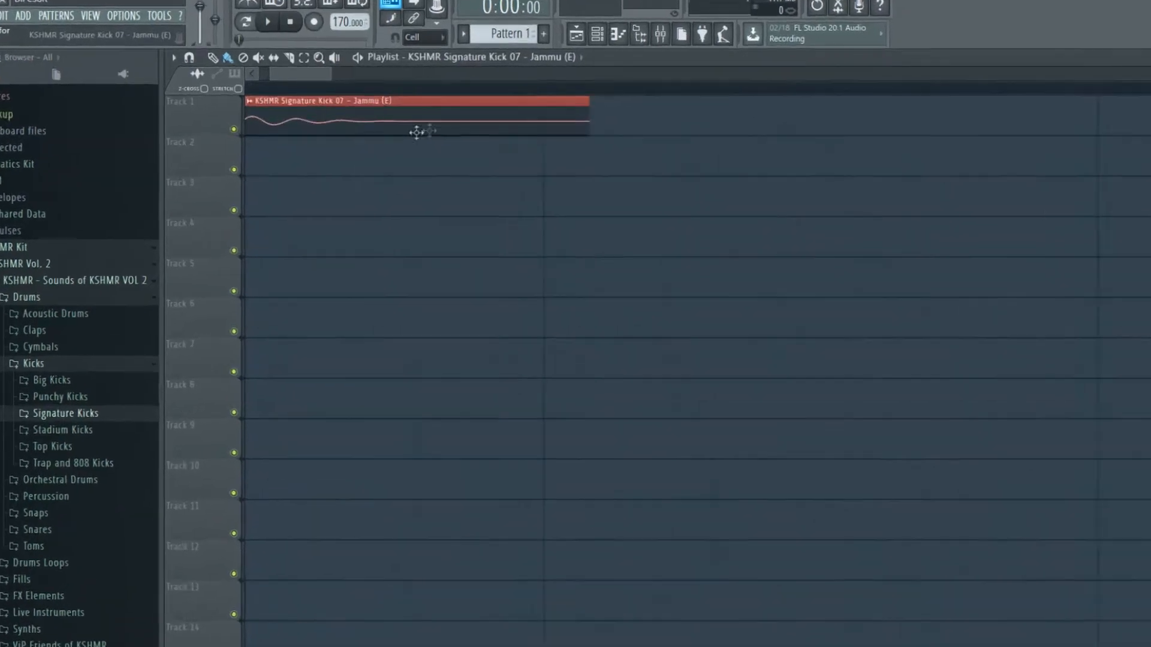
drag(746, 166, 695, 163)
scroll(689, 174, down, 5)
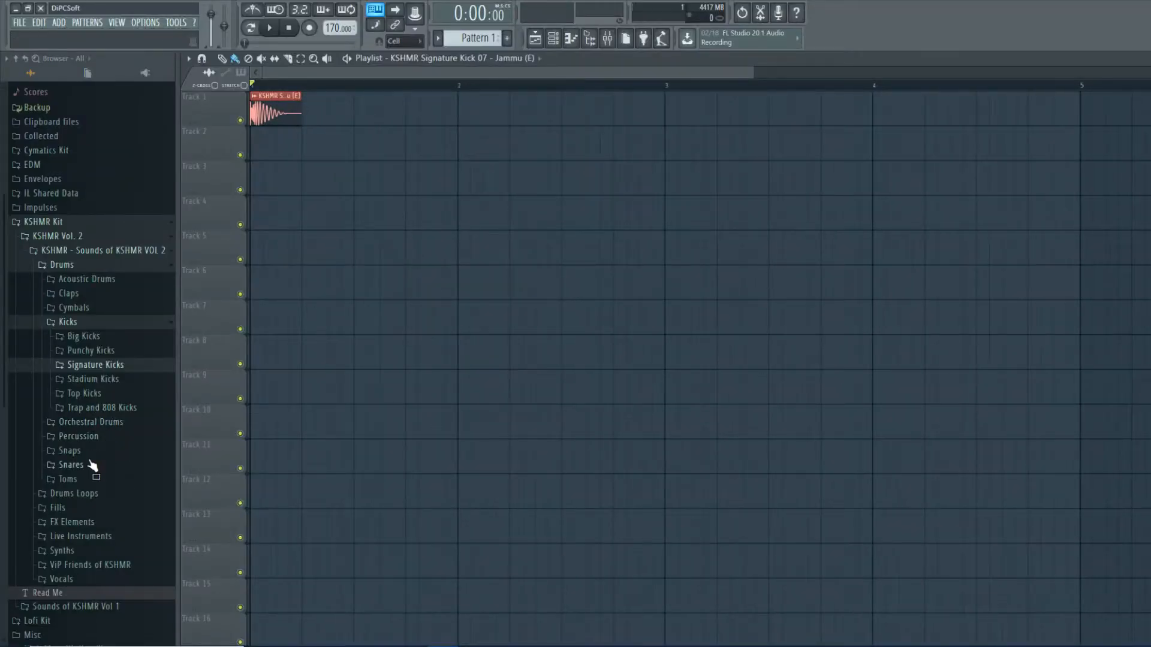
- Browse the KSHMR drums to Tight Snares and audition samples up to KSHMR Tight Snare 18 (F#)
click(85, 468)
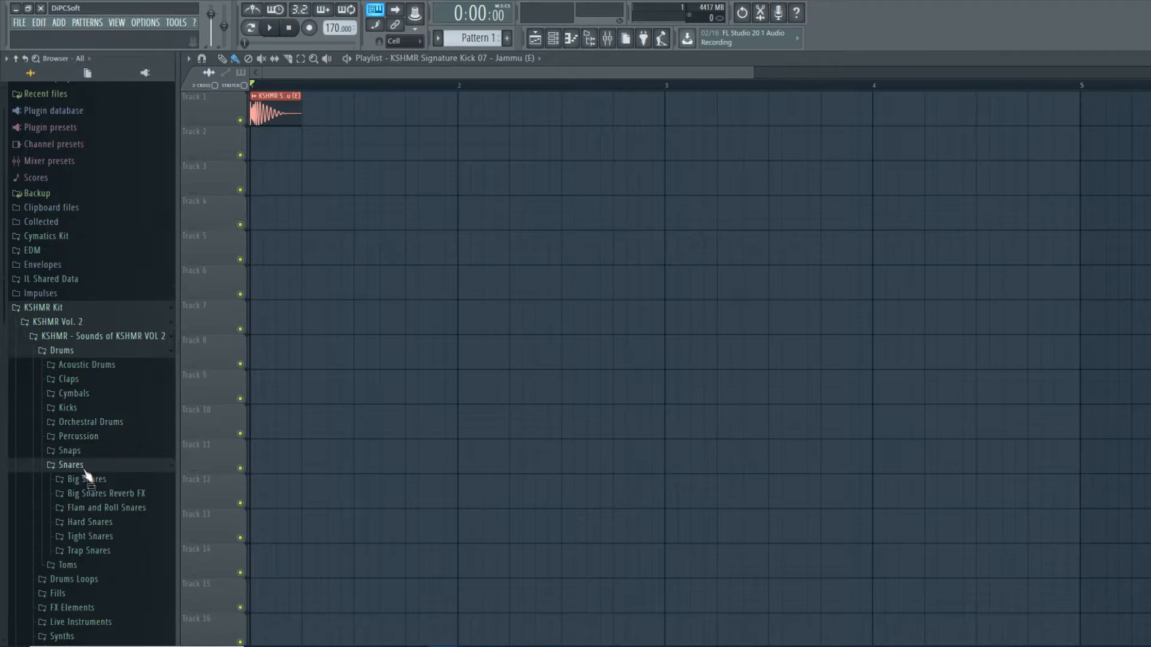
click(105, 536)
click(125, 471)
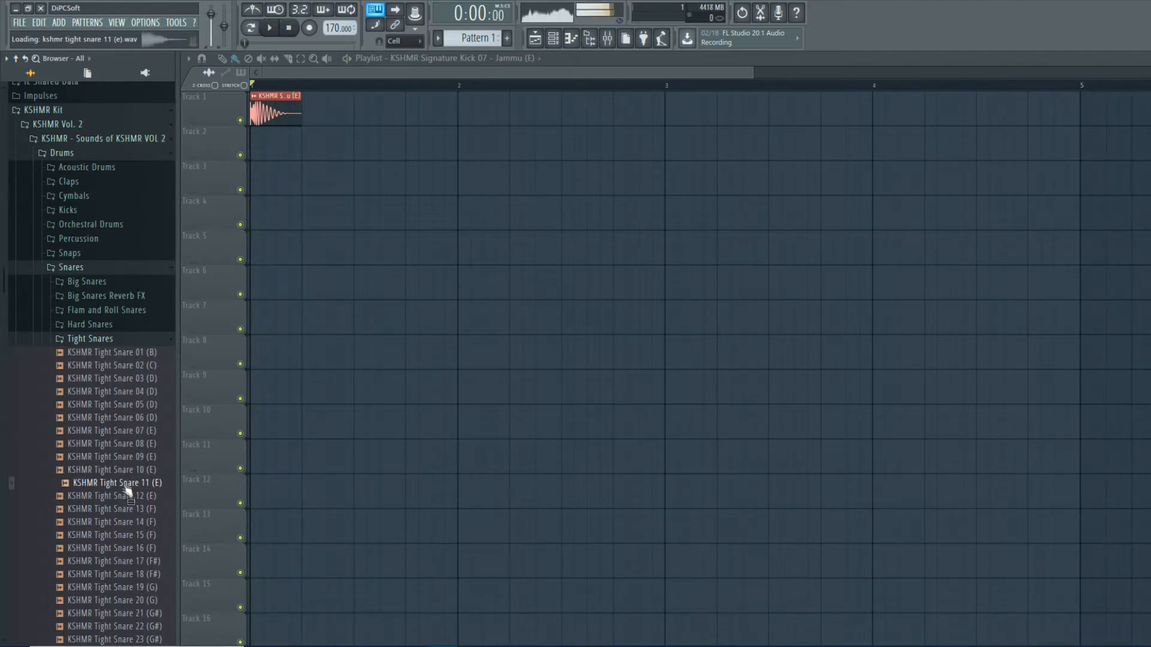
click(124, 496)
click(123, 510)
scroll(122, 525, down, 4)
click(138, 340)
click(138, 328)
click(134, 339)
click(137, 353)
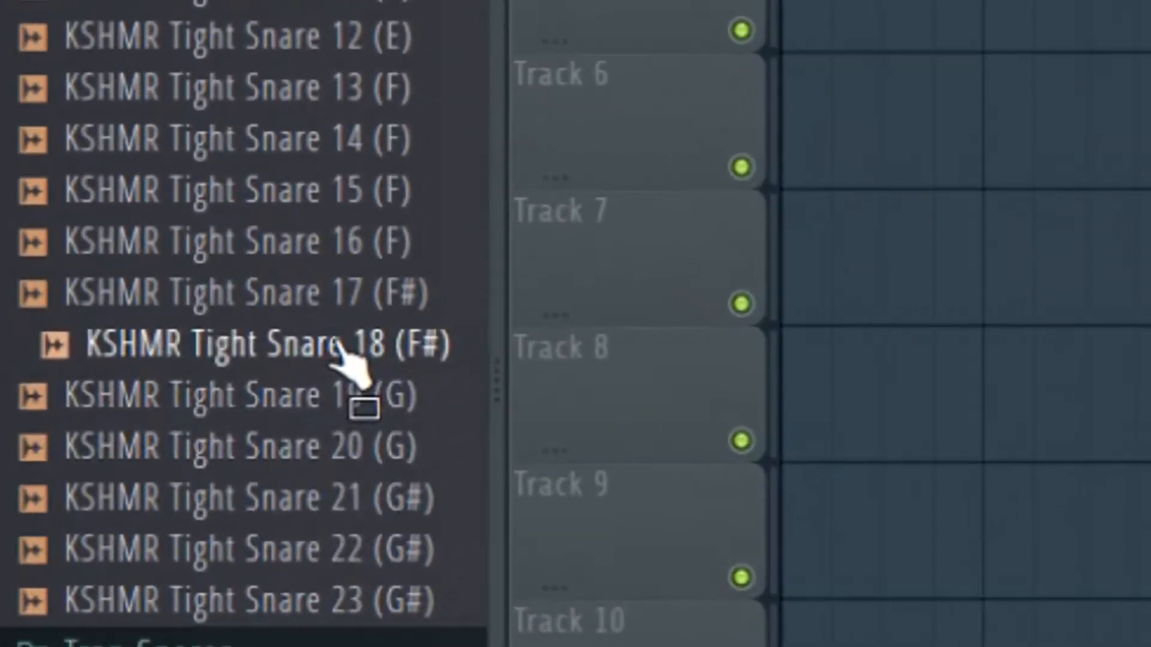
- Place KSHMR Tight Snare 18 (F#) on Track 2 at beat 3 of bar 1 and color the clip orange
drag(338, 347, 415, 135)
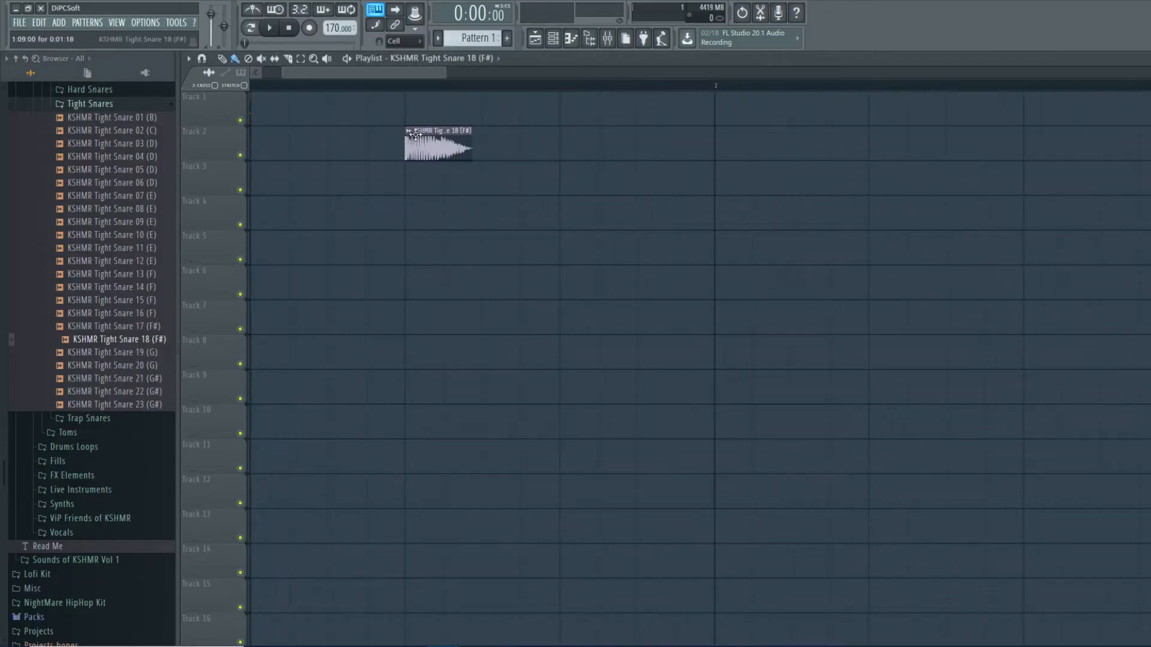
click(409, 131)
click(432, 201)
click(599, 200)
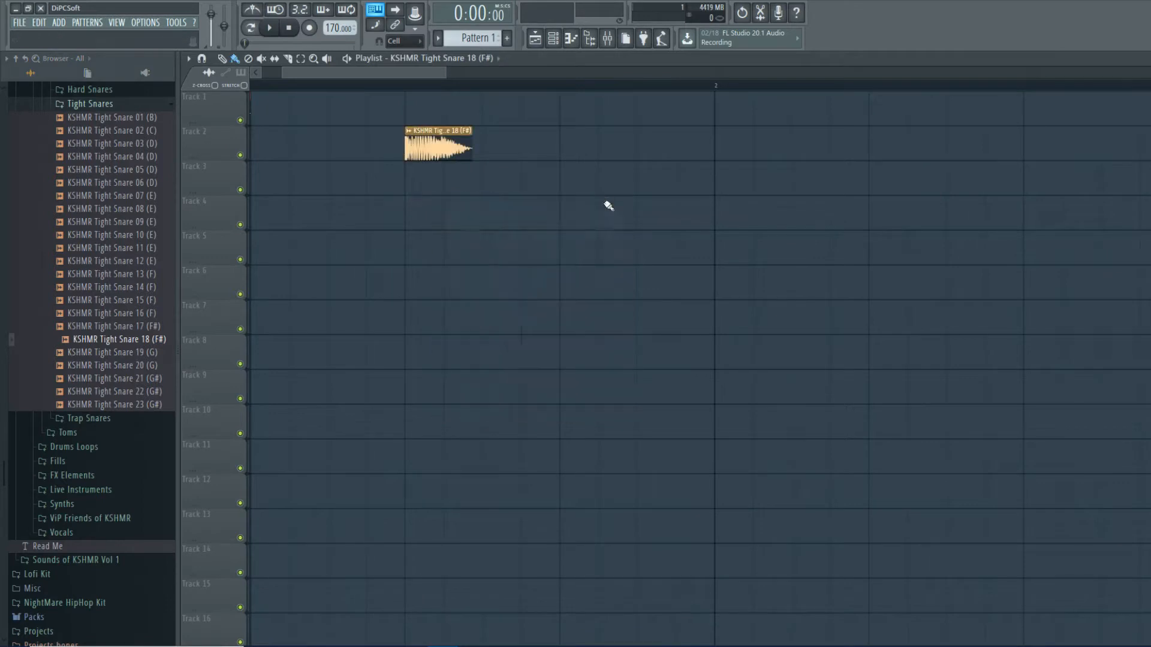
- Route the snare clip's channel to mixer insert 2
click(609, 38)
click(304, 263)
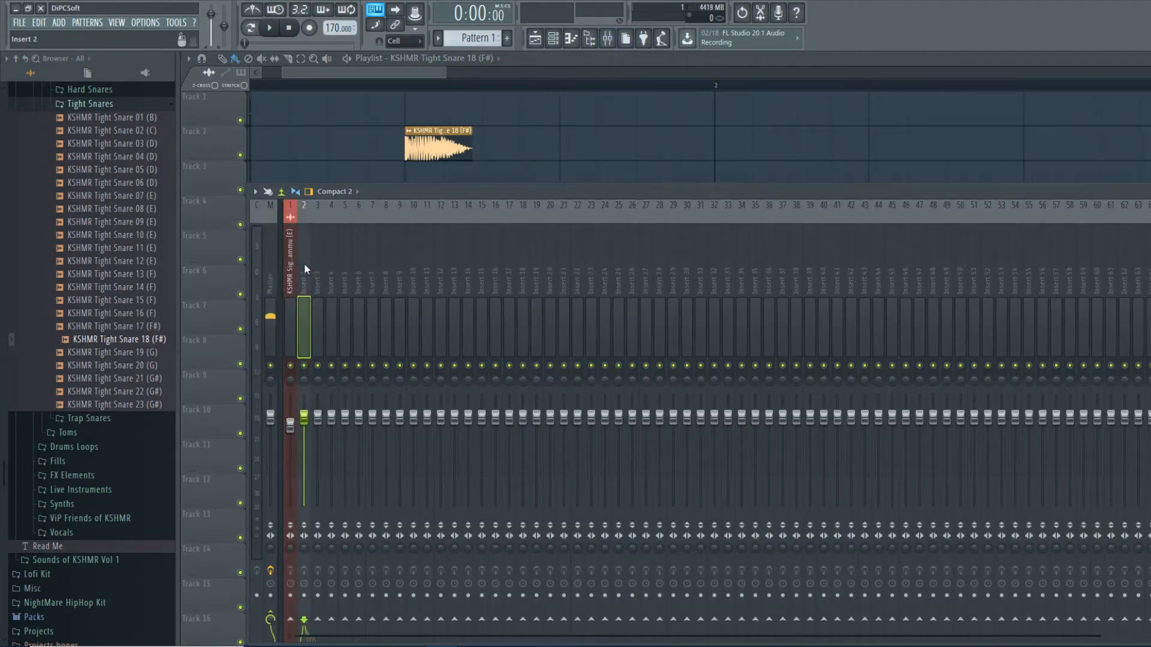
key(ctrl+l)
- Lower the kick and snare faders on mixer inserts 1 and 2 while playing test notes
key(z)
key(z)
drag(291, 425, 304, 445)
key(z)
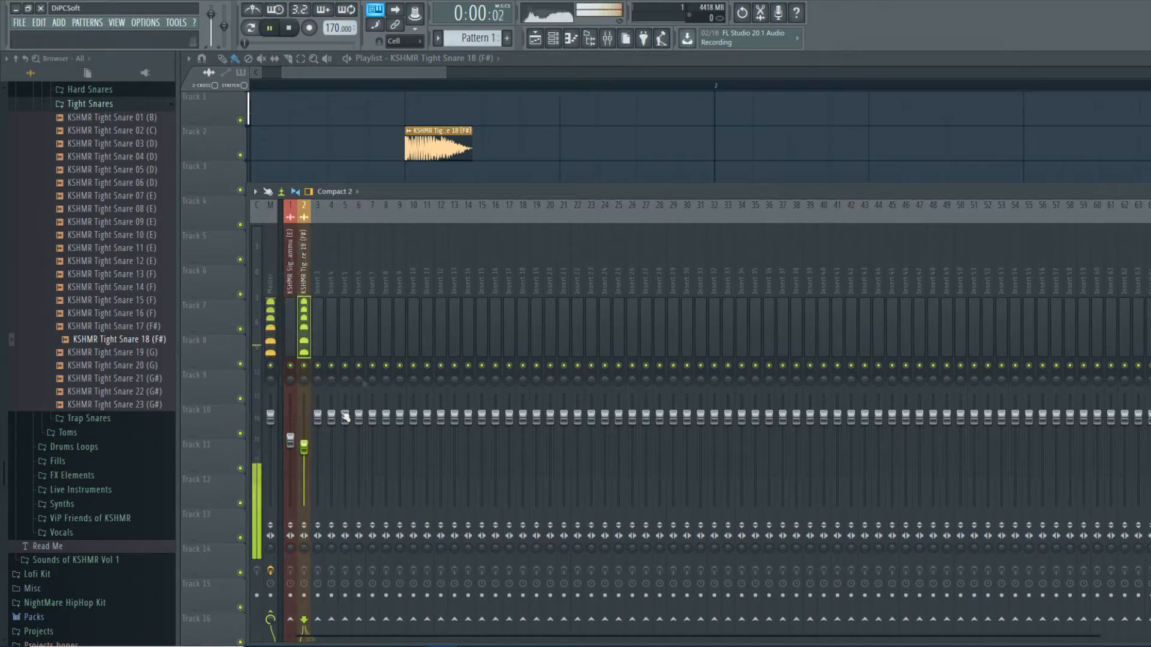
- Move the Track 2 snare clip to beat 2 of bar 1 and add a second snare on beat 4
click(358, 58)
scroll(327, 133, down, 5)
drag(326, 151, 293, 151)
click(1108, 555)
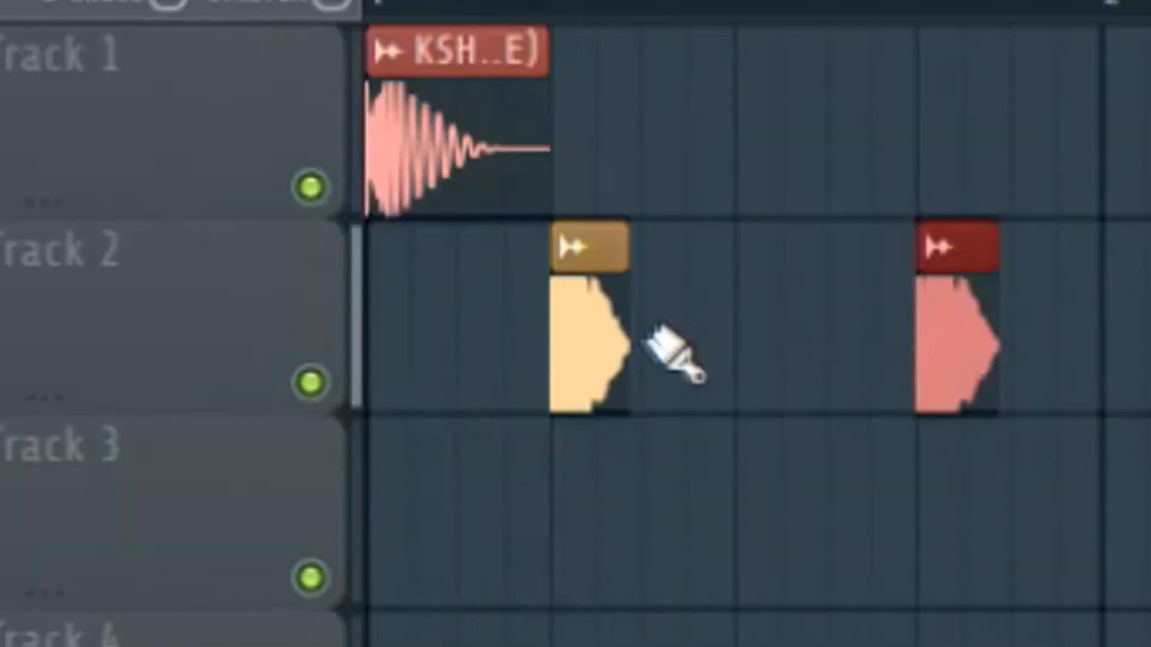
- Add a second kick clip on Track 1 at step 11 of bar 1
scroll(776, 543, up, 3)
click(636, 353)
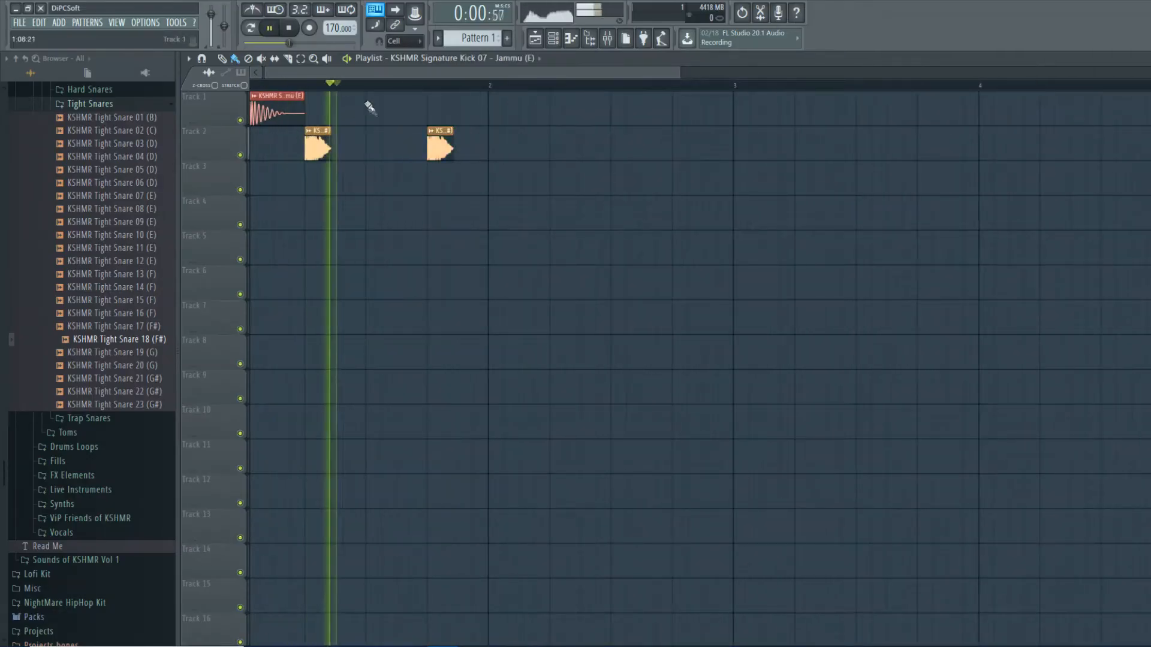
click(396, 109)
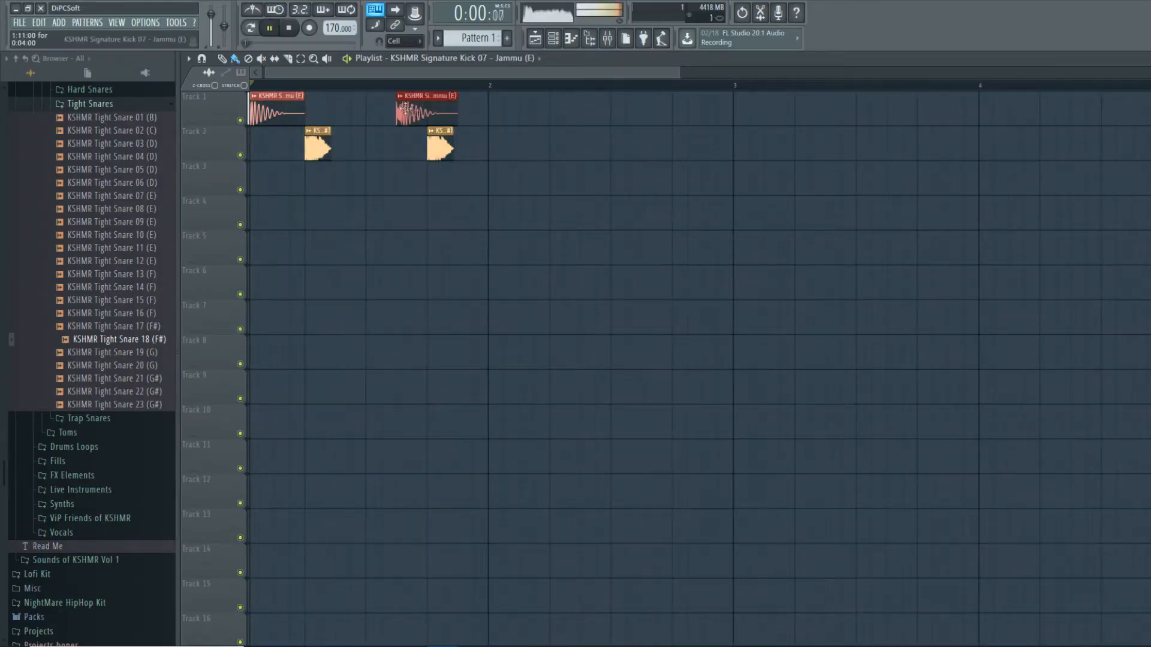
- Duplicate the one-bar kick and snare pattern on Tracks 1 and 2 until it fills four bars
key(space)
scroll(448, 209, down, 2)
scroll(448, 209, down, 2)
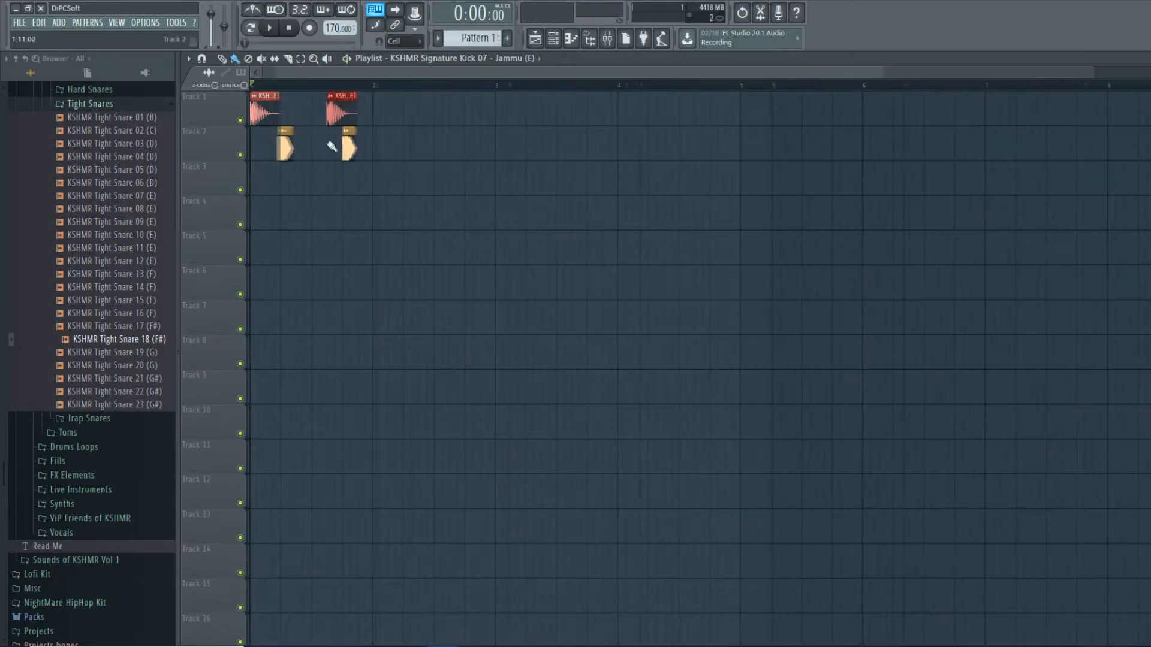
scroll(333, 144, up, 1)
scroll(373, 146, down, 2)
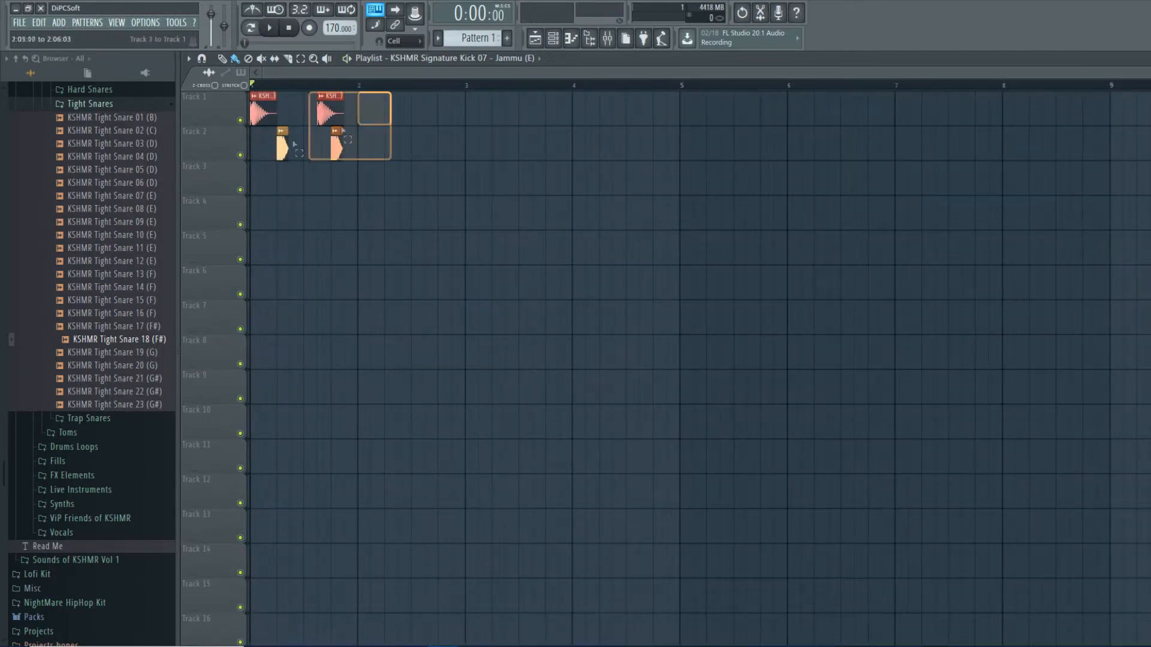
scroll(353, 165, up, 5)
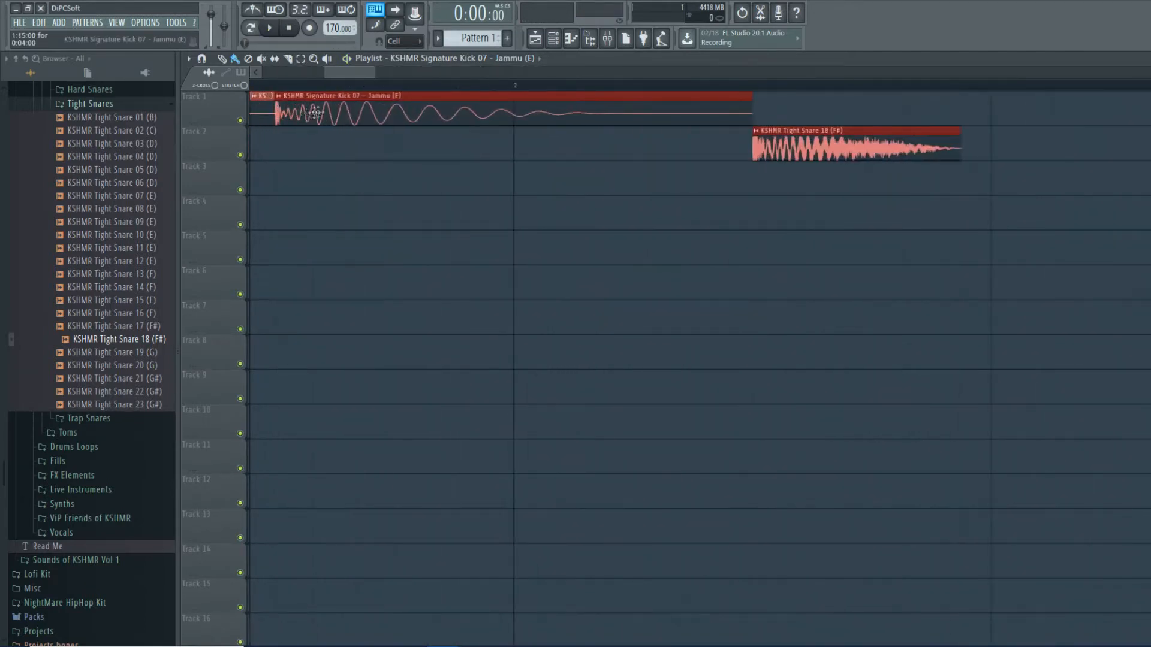
scroll(537, 118, down, 6)
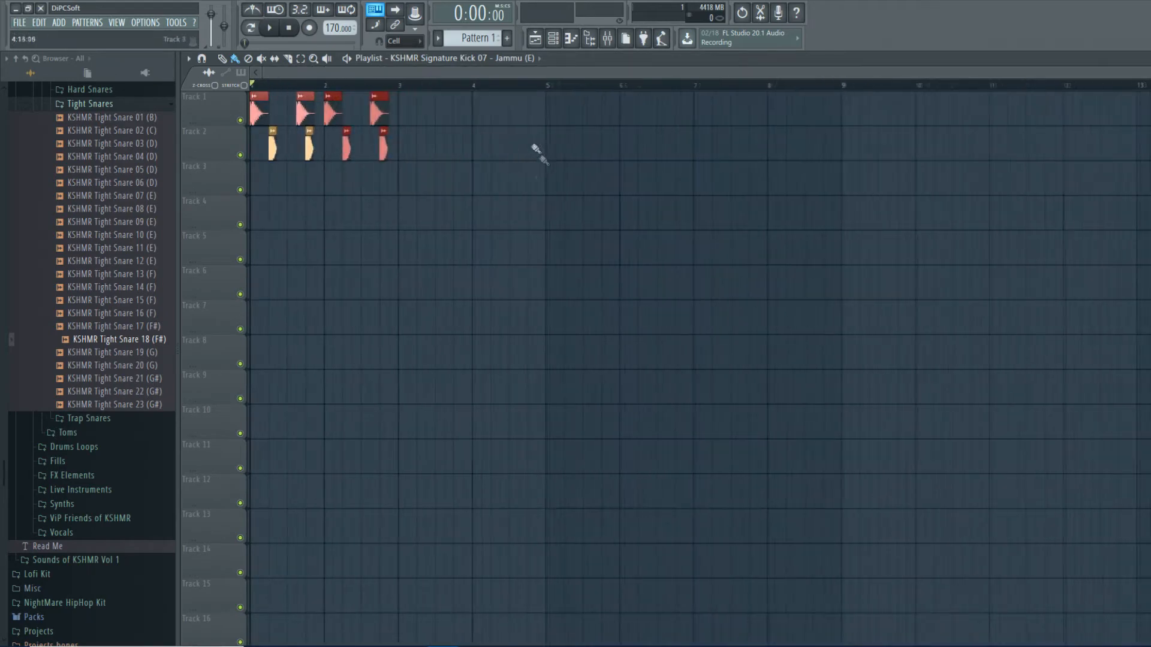
scroll(362, 232, up, 5)
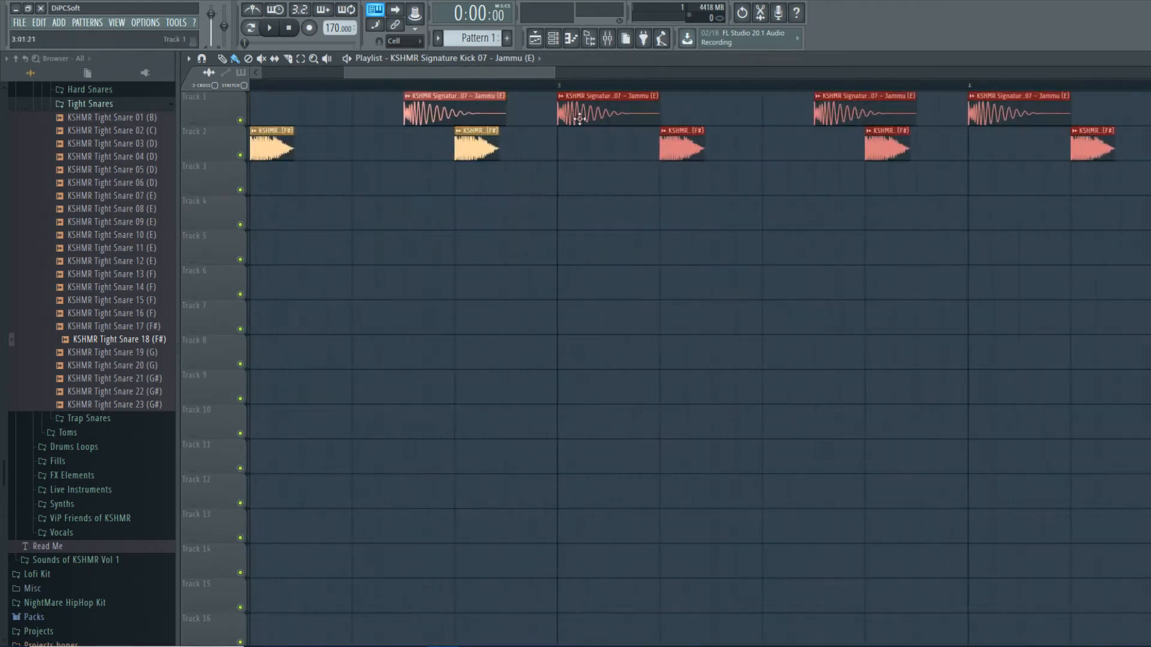
- Play back the four-bar kick and snare beat from the start
key(space)
scroll(433, 362, down, 5)
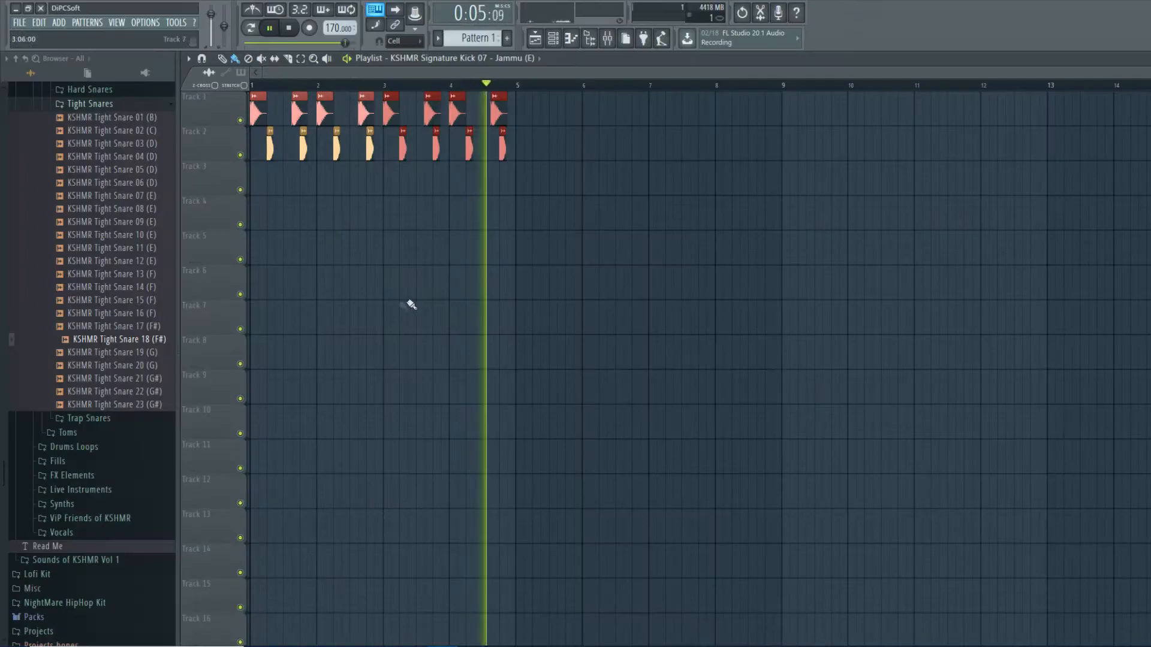
key(space)
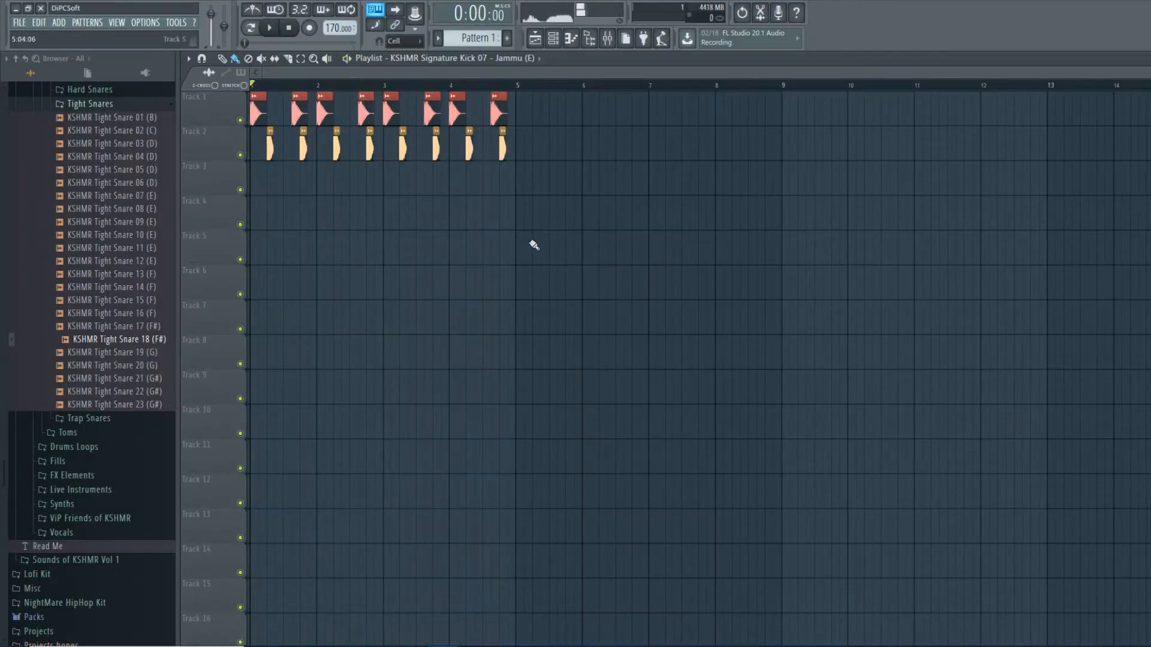
- Duplicate the four-bar kick and snare pattern through the end of bar 16
drag(319, 209, 253, 213)
key(ctrl+b)
scroll(509, 254, up, 10)
drag(551, 115, 790, 115)
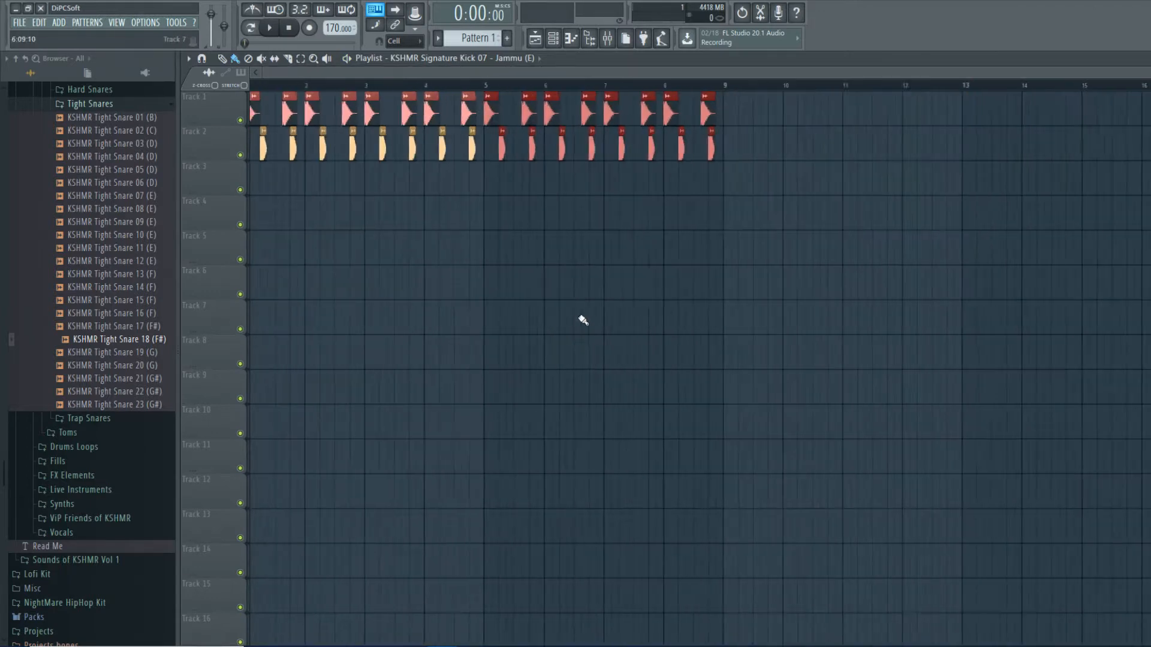
drag(756, 113, 254, 147)
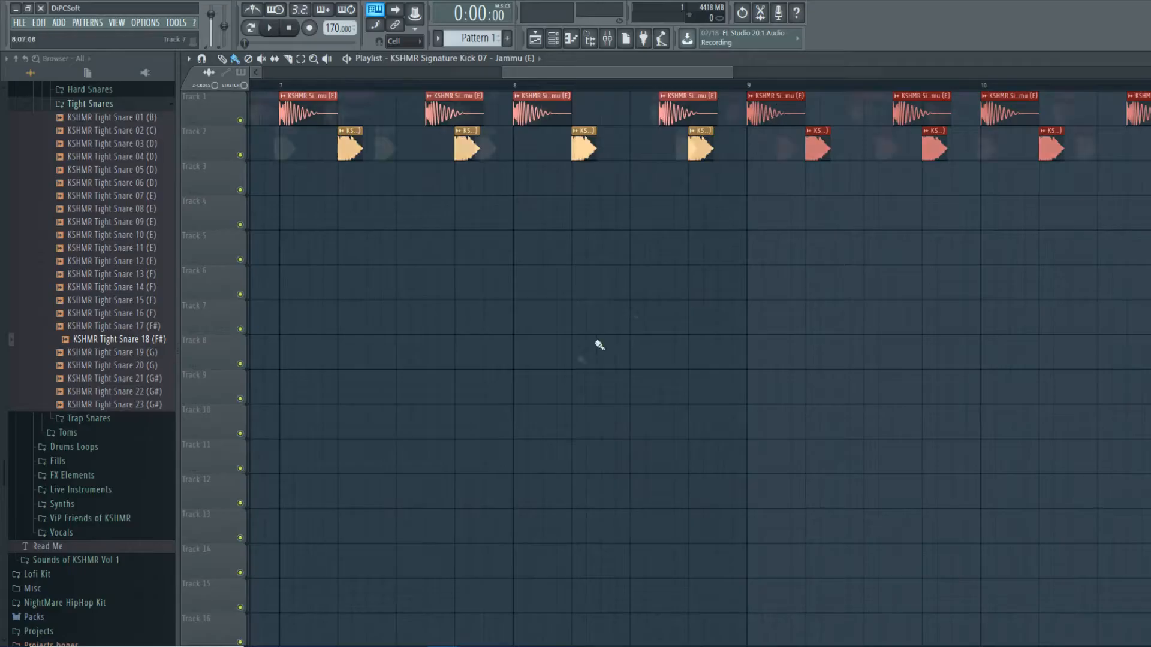
scroll(603, 339, down, 4)
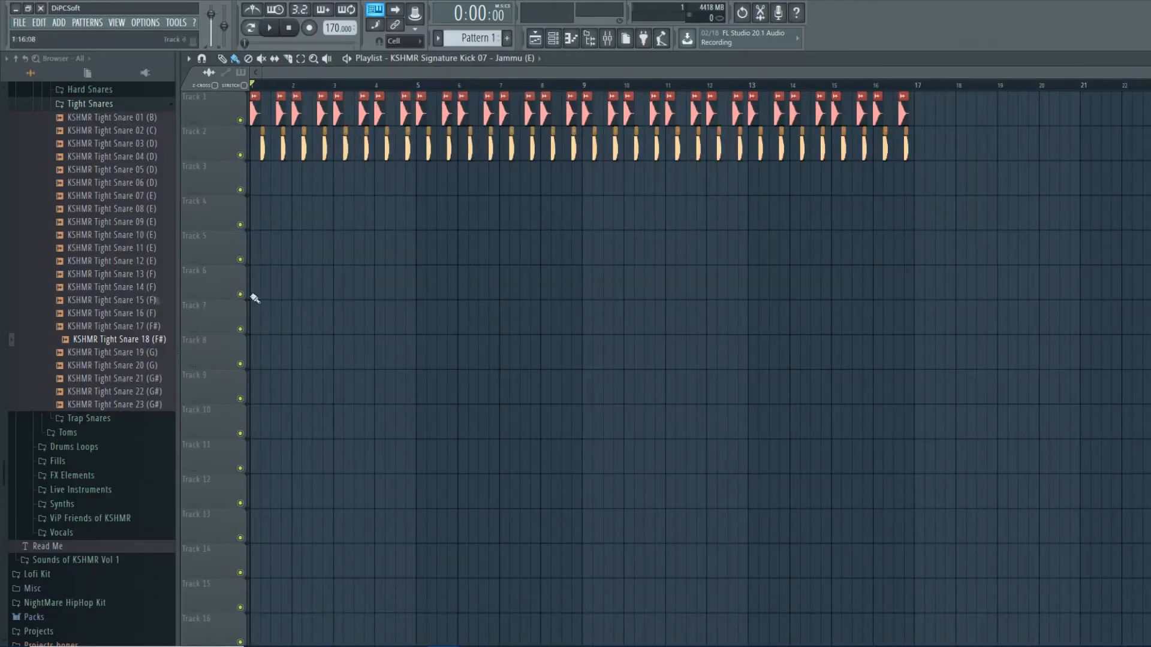
- Open the Hi-Hats Closed folder under KSHMR Cymbals and audition its samples
scroll(92, 364, up, 8)
click(95, 420)
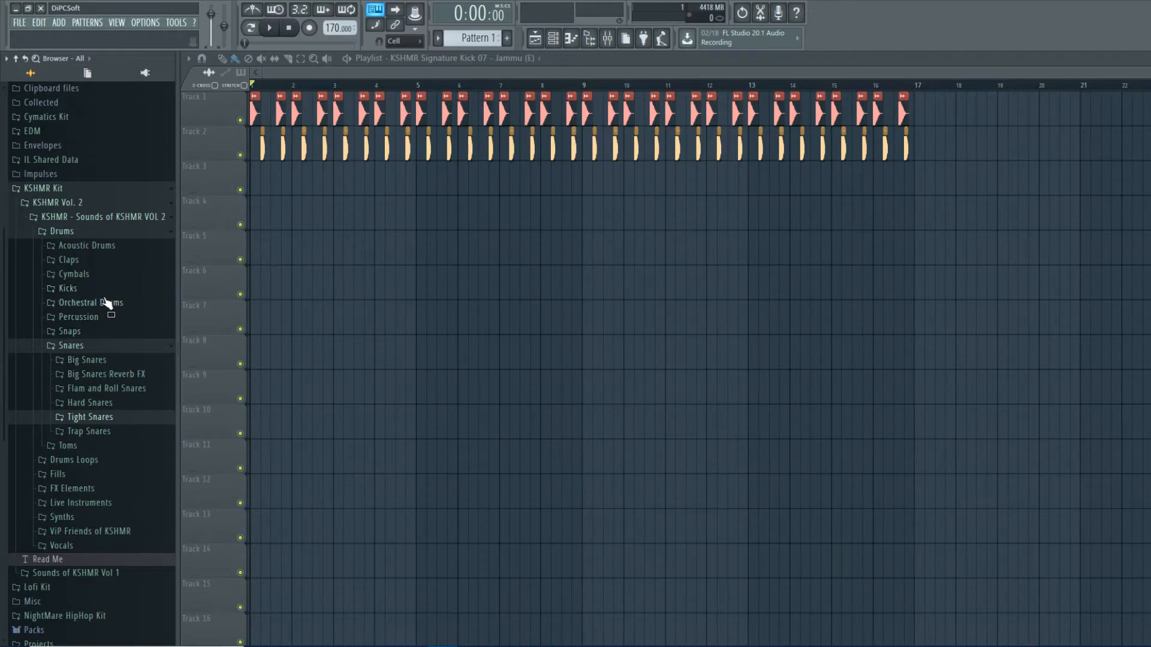
click(99, 276)
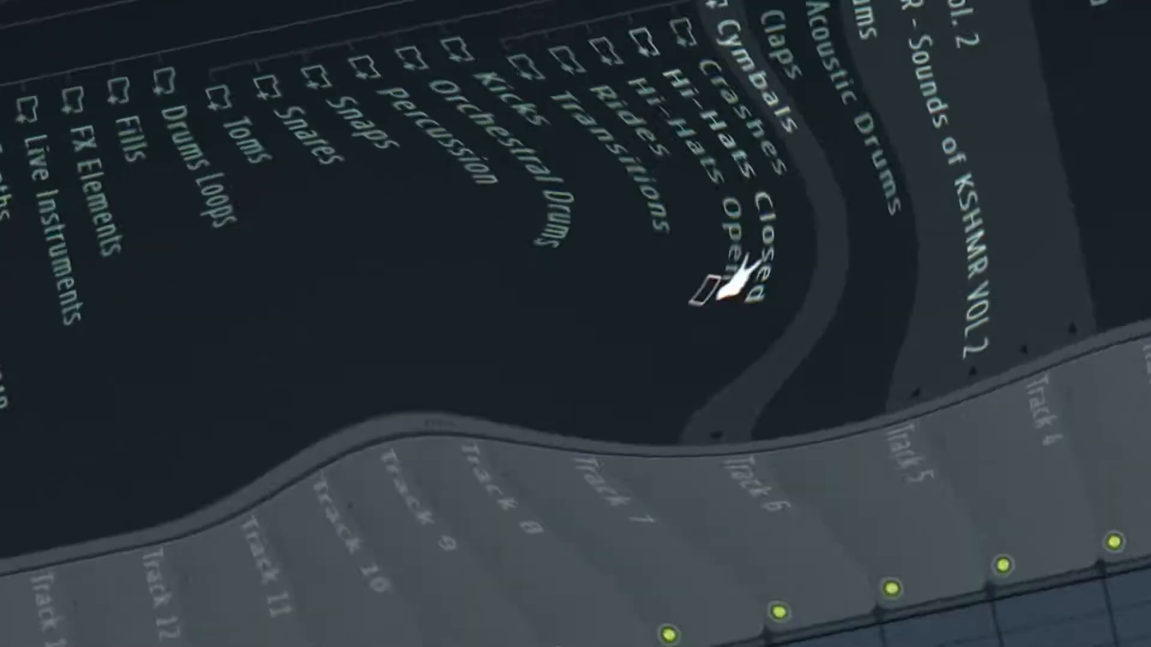
click(111, 303)
click(111, 347)
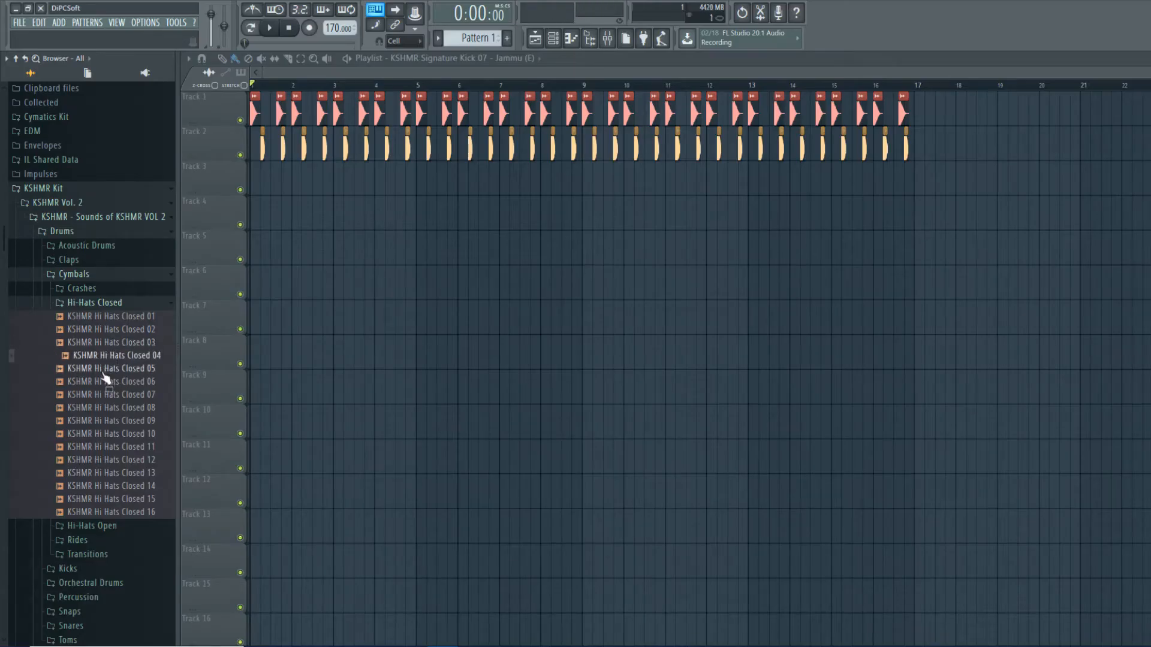
click(111, 356)
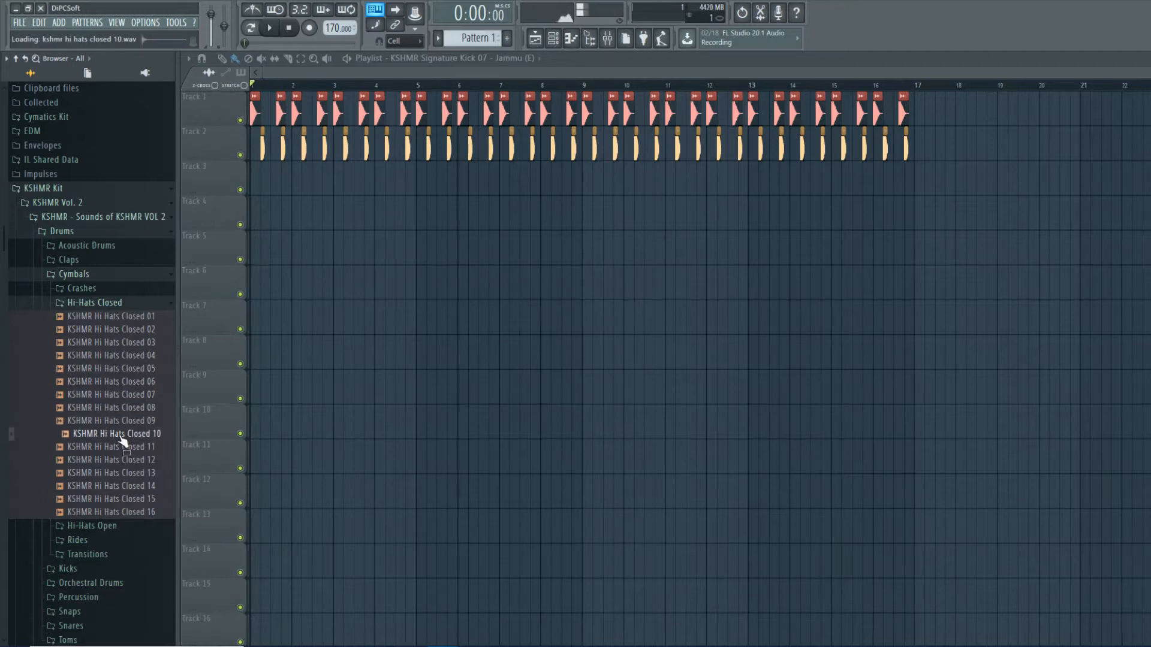
- Place KSHMR Hi Hats Closed 10 on Track 3 in bar 1 and recolour its clip yellow
drag(263, 193, 268, 170)
scroll(267, 171, up, 6)
right_click(323, 178)
click(350, 236)
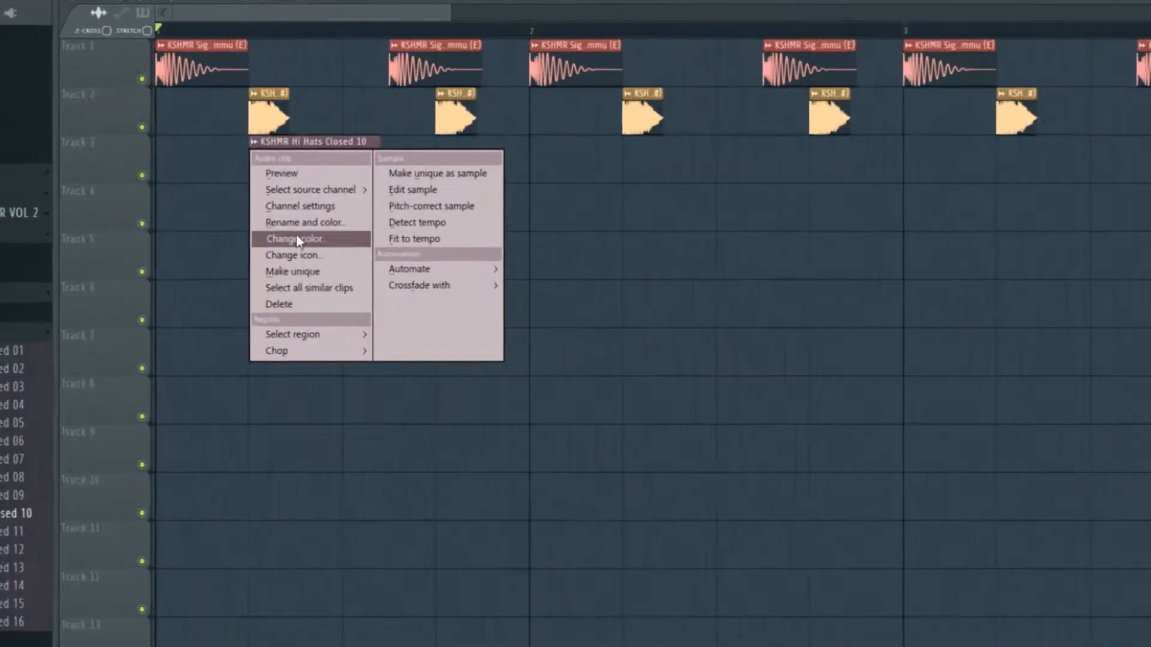
click(658, 274)
- Move the hi-hat clip to step 3 of bar 1 on Track 4 and trim it to one beat
drag(303, 183, 308, 223)
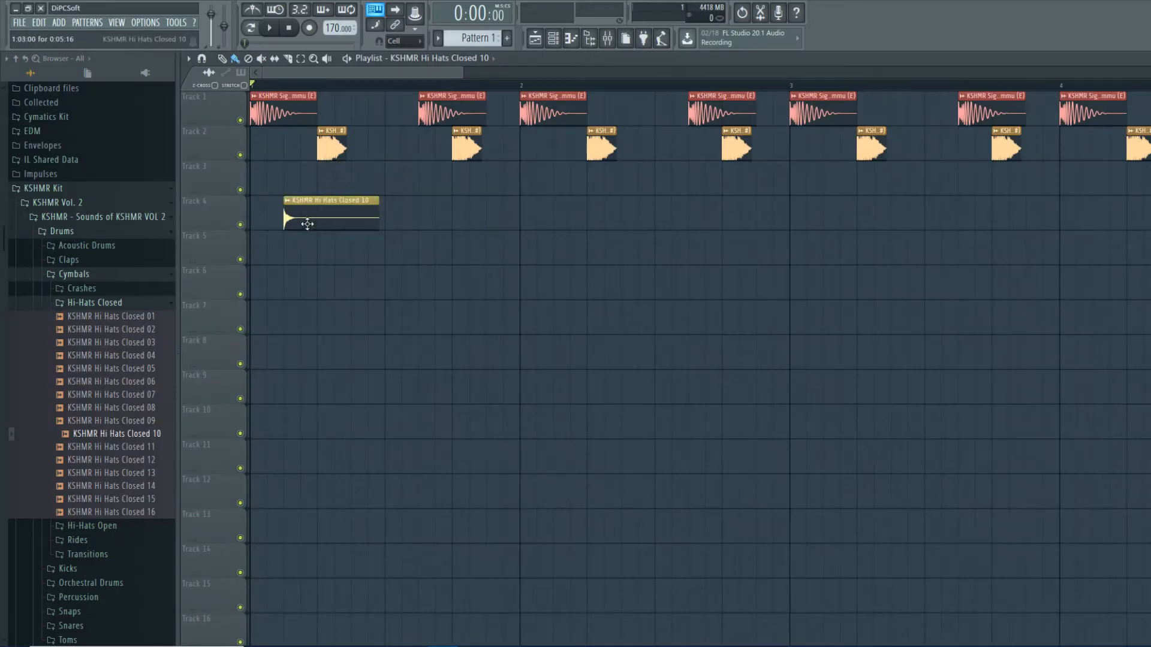
key(space)
key(space)
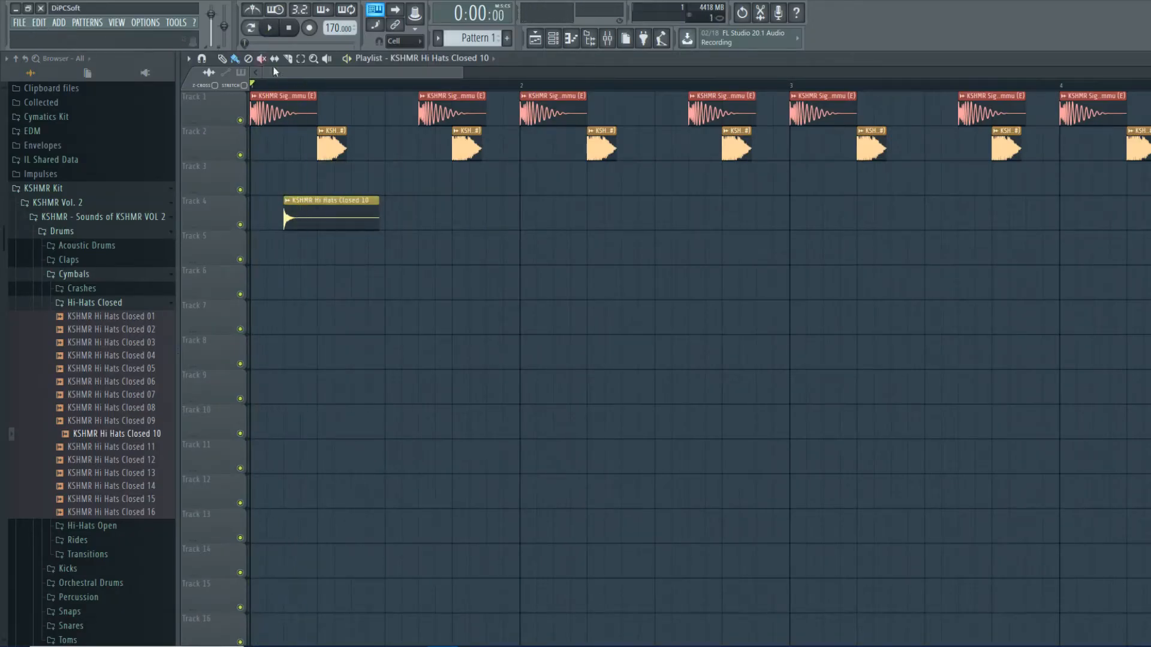
key(space)
key(space)
key(space)
key(space)
click(347, 200)
click(396, 181)
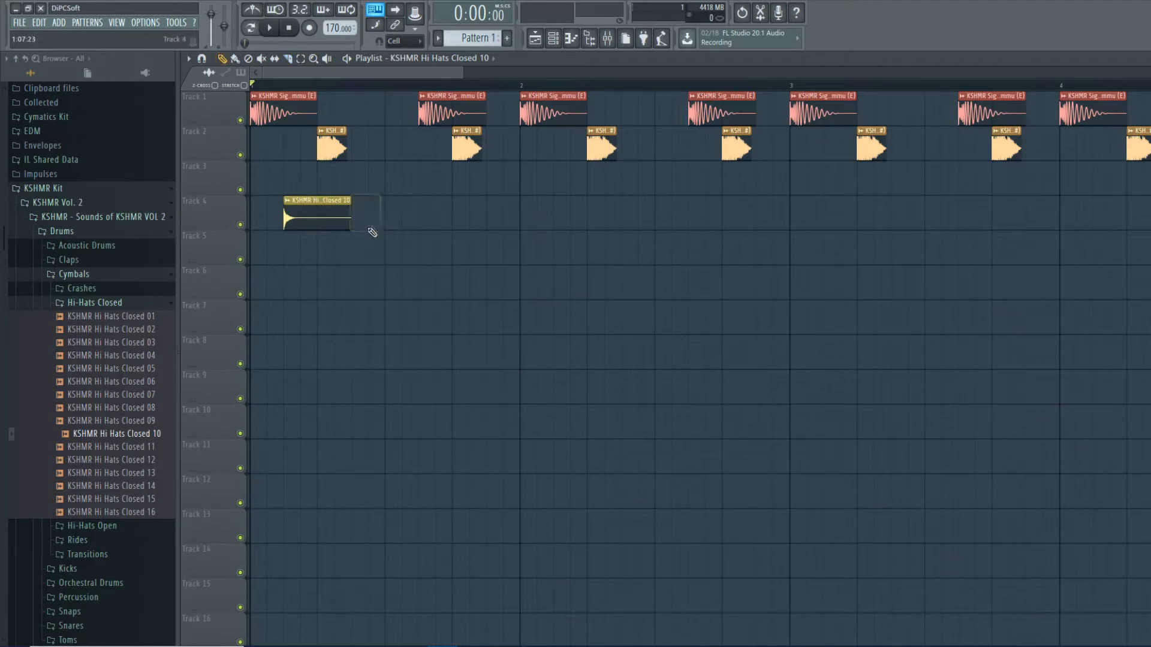
- Duplicate the one-beat hi-hat clip repeatedly along Track 4 through the end of bar 16
scroll(284, 288, down, 10)
key(ctrl+b)
key(ctrl+b)
key(ctrl+b)
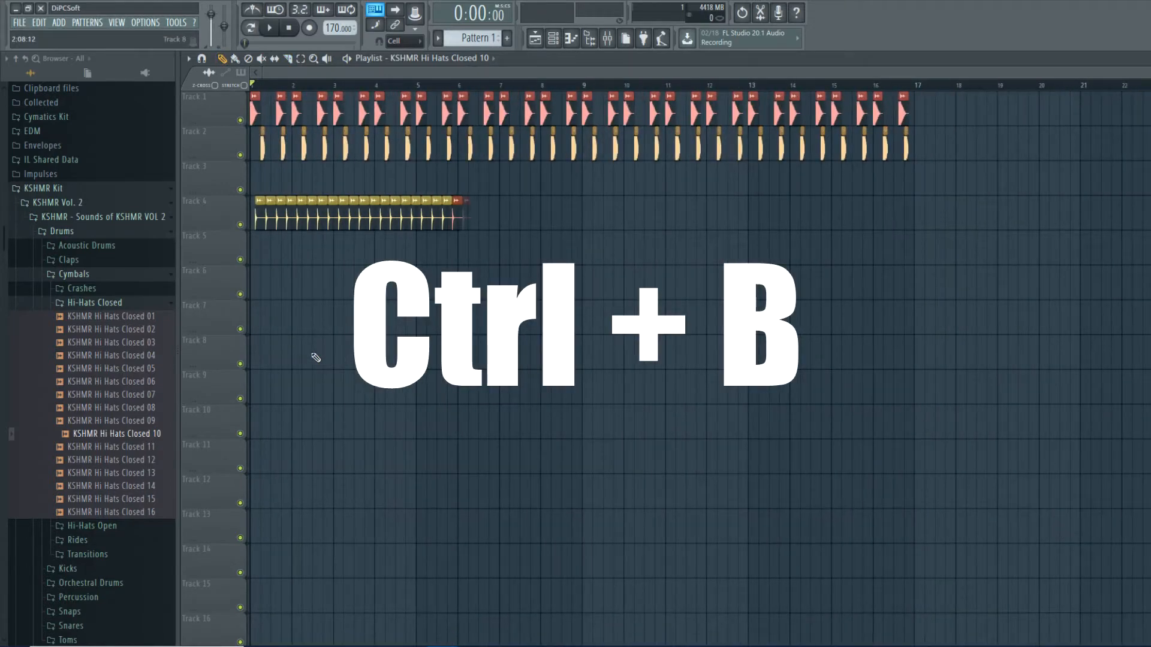
key(ctrl+b)
key(ctrl+b)
key(ctrl+b)
key(ctrl+b)
key(ctrl+b)
key(ctrl+b)
key(ctrl+b)
key(ctrl+b)
key(ctrl+b)
key(ctrl+b)
key(ctrl+b)
key(ctrl+b)
key(ctrl+b)
- Route the hi-hat channel to mixer insert 3 and lower its fader to about -3.4 dB during playback
key(space)
scroll(281, 341, up, 2)
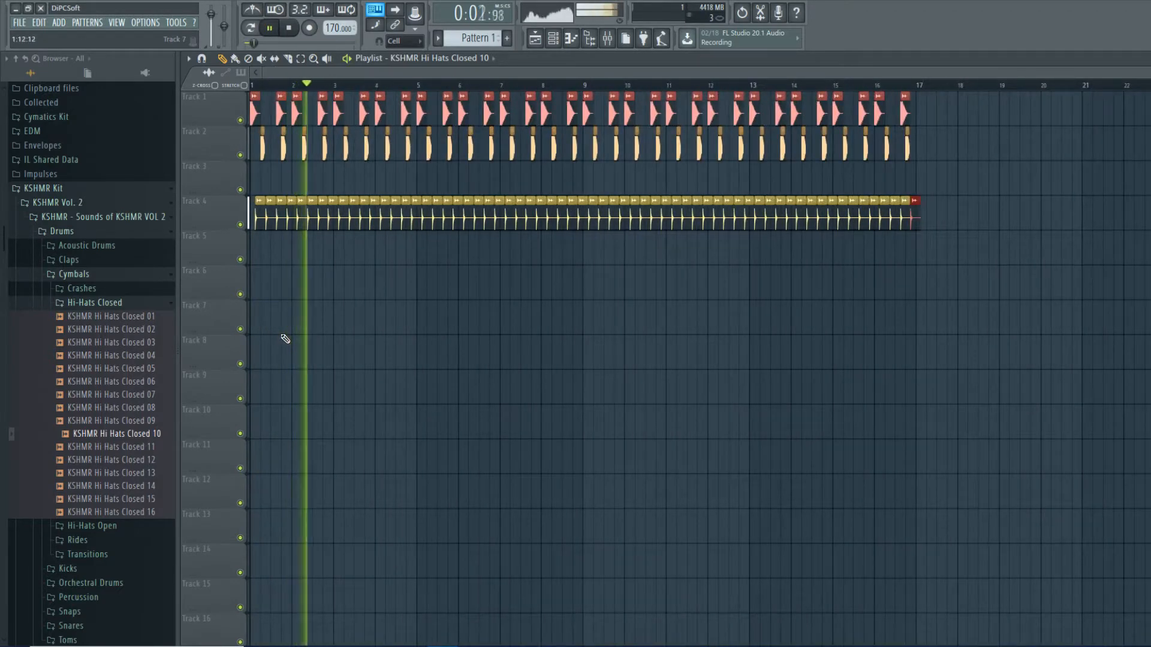
key(F9)
click(314, 271)
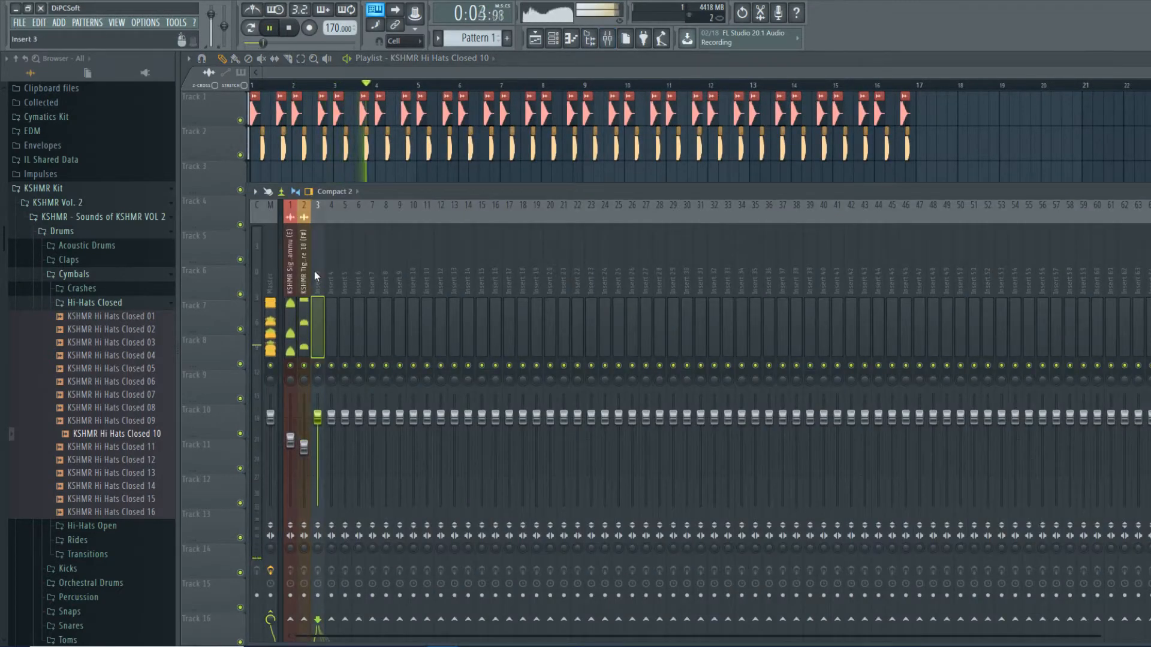
key(ctrl+l)
drag(318, 418, 318, 431)
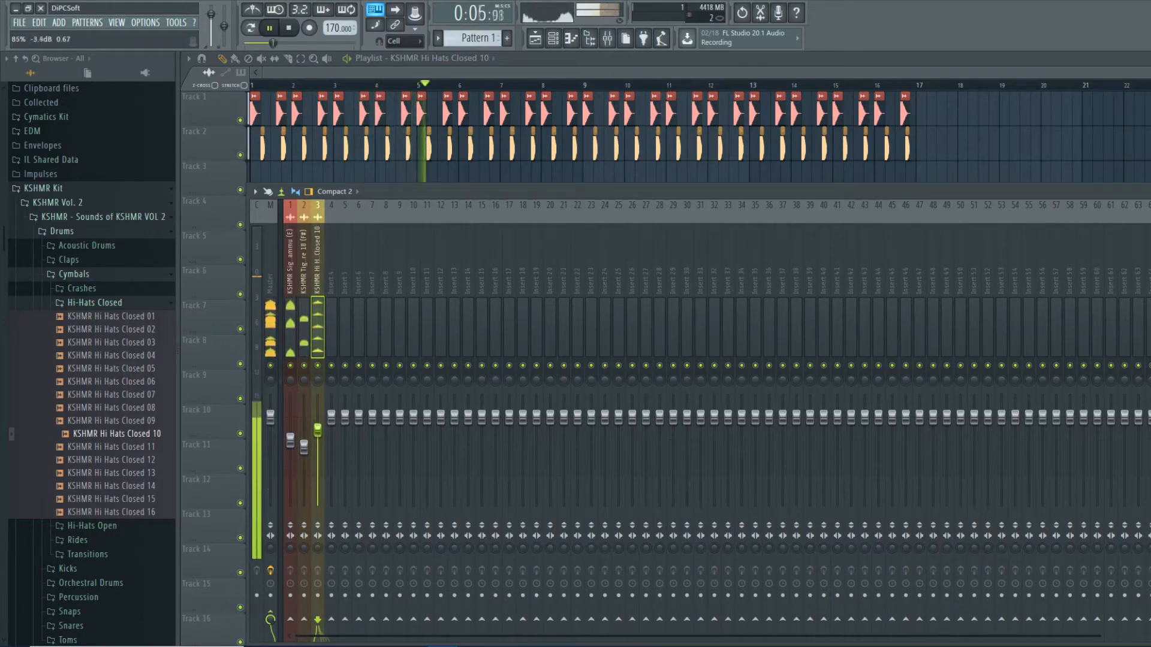
key(F9)
- Add an extra hi-hat clip on Track 5 at step 16 of bar 8
scroll(511, 239, up, 4)
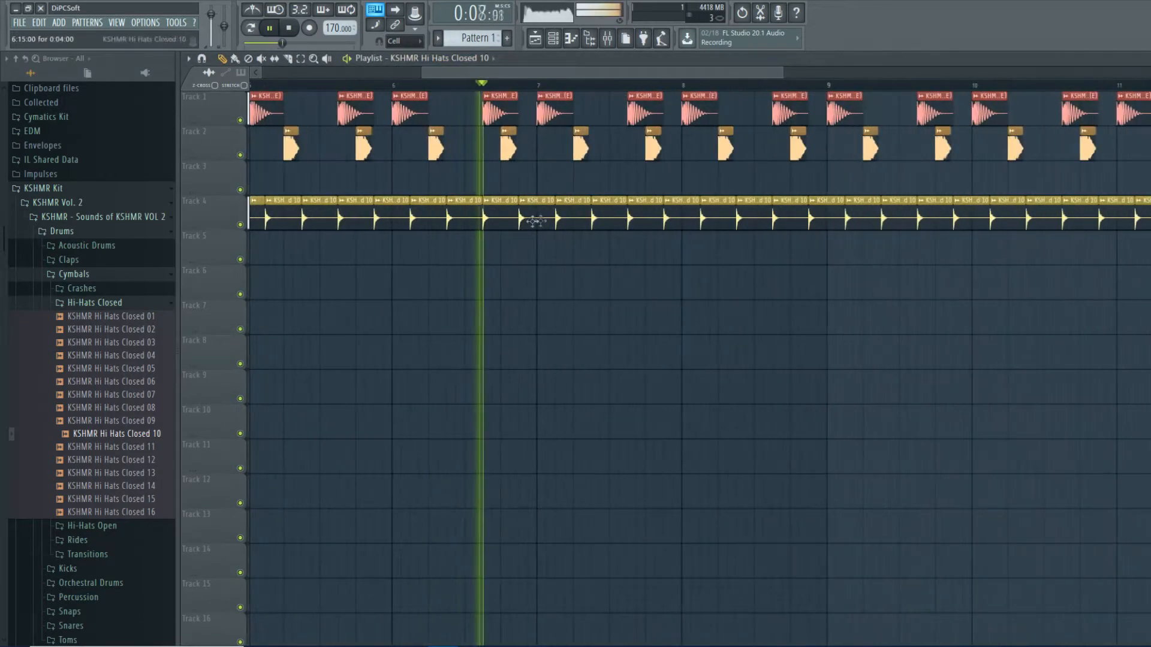
scroll(545, 225, down, 4)
scroll(575, 234, up, 2)
scroll(585, 228, up, 2)
scroll(594, 240, up, 2)
key(space)
scroll(629, 254, up, 4)
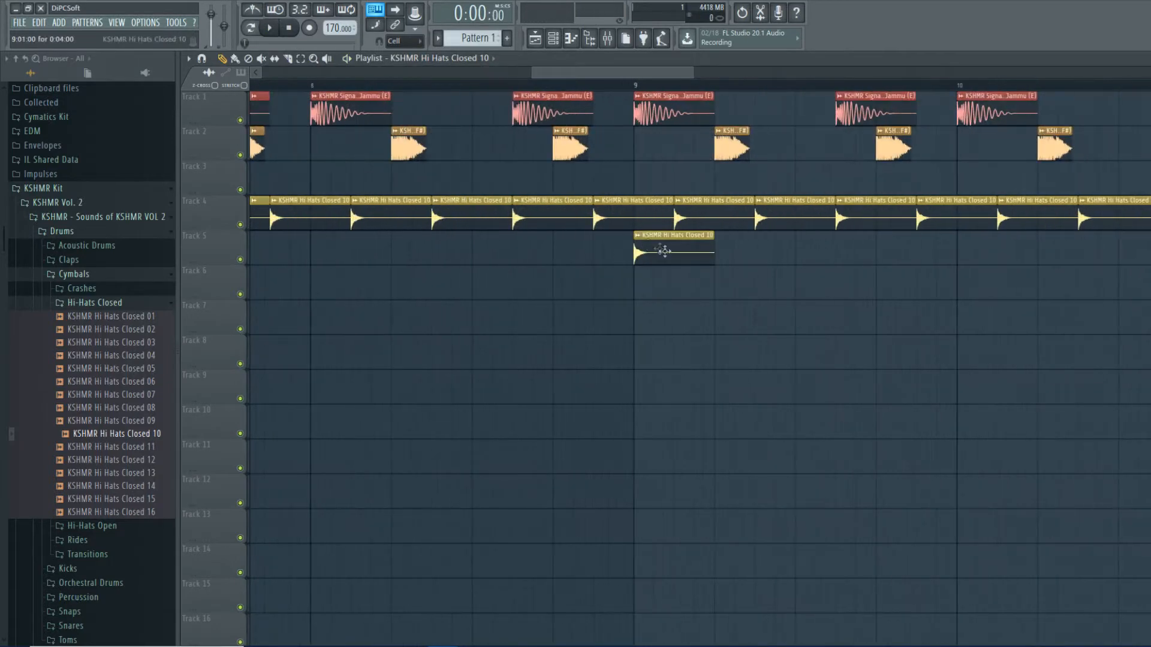
click(520, 86)
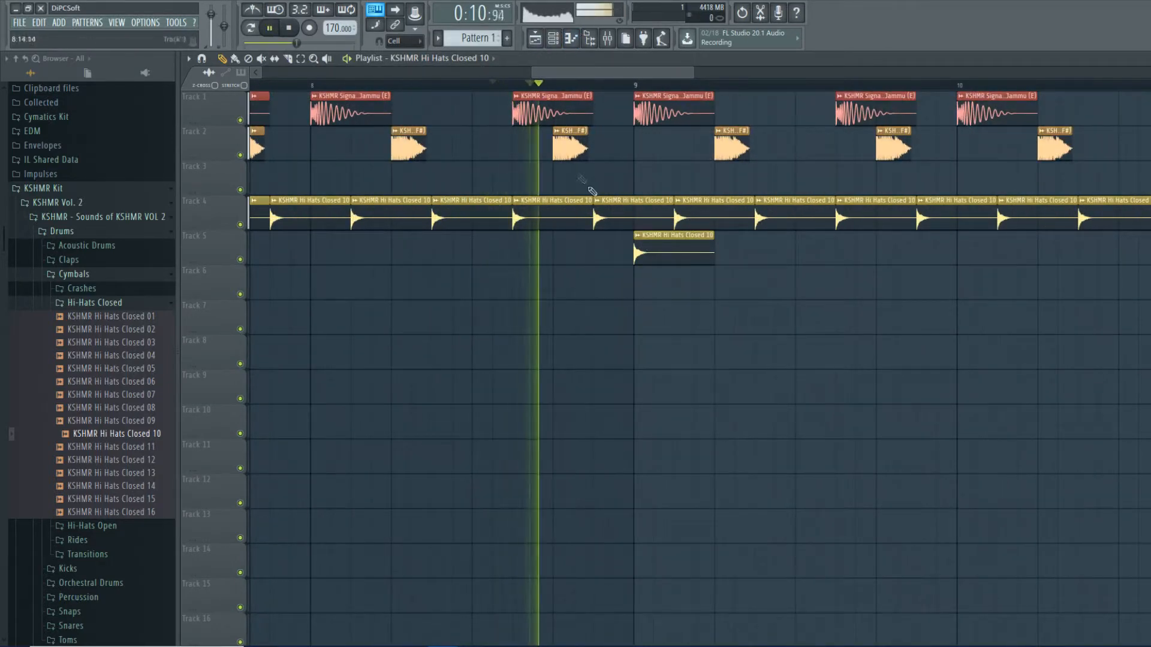
drag(667, 249, 647, 249)
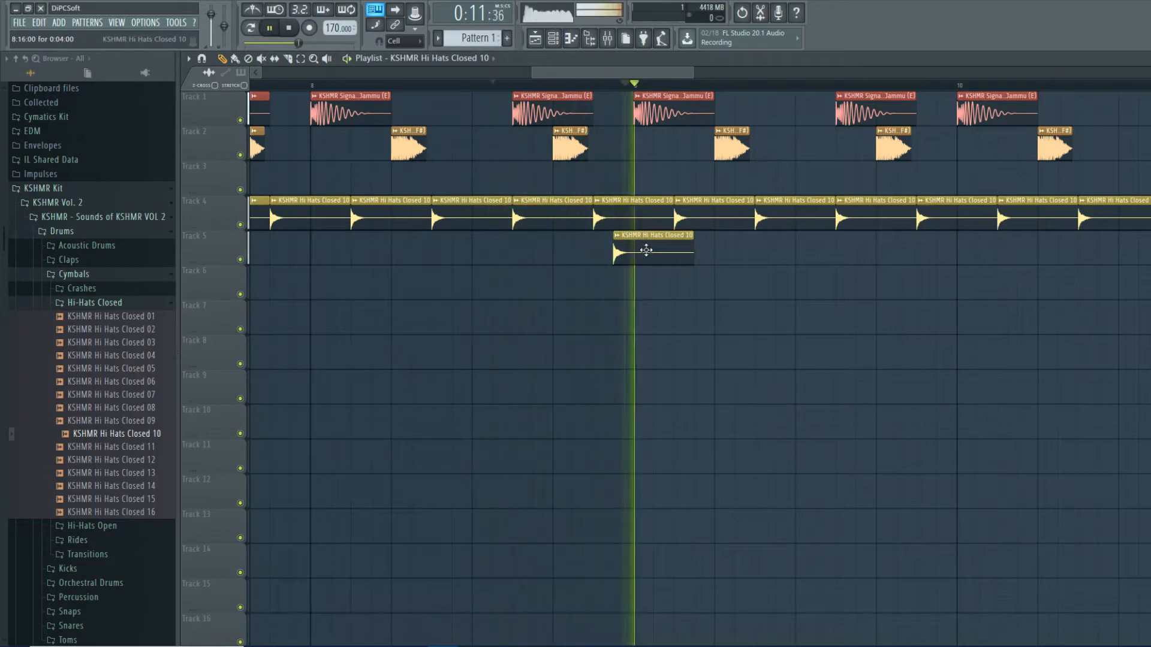
- Trim the extra hi-hat to three steps and move it onto Track 4, with a copy at the end of bar 16
key(space)
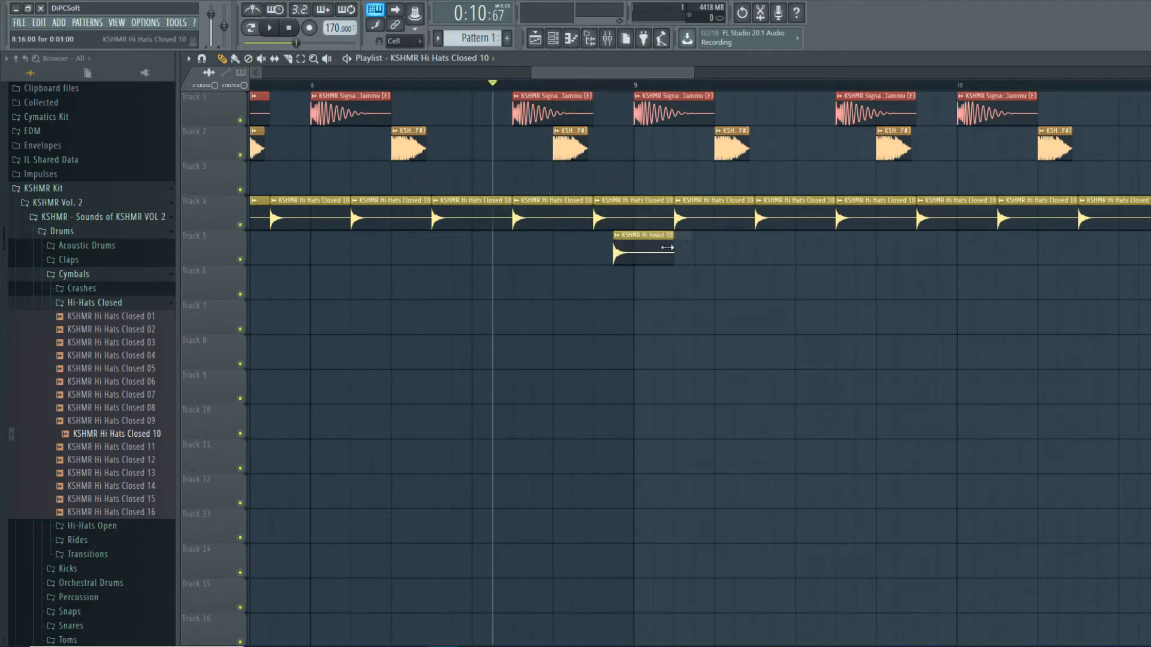
drag(622, 247, 622, 217)
scroll(610, 241, down, 4)
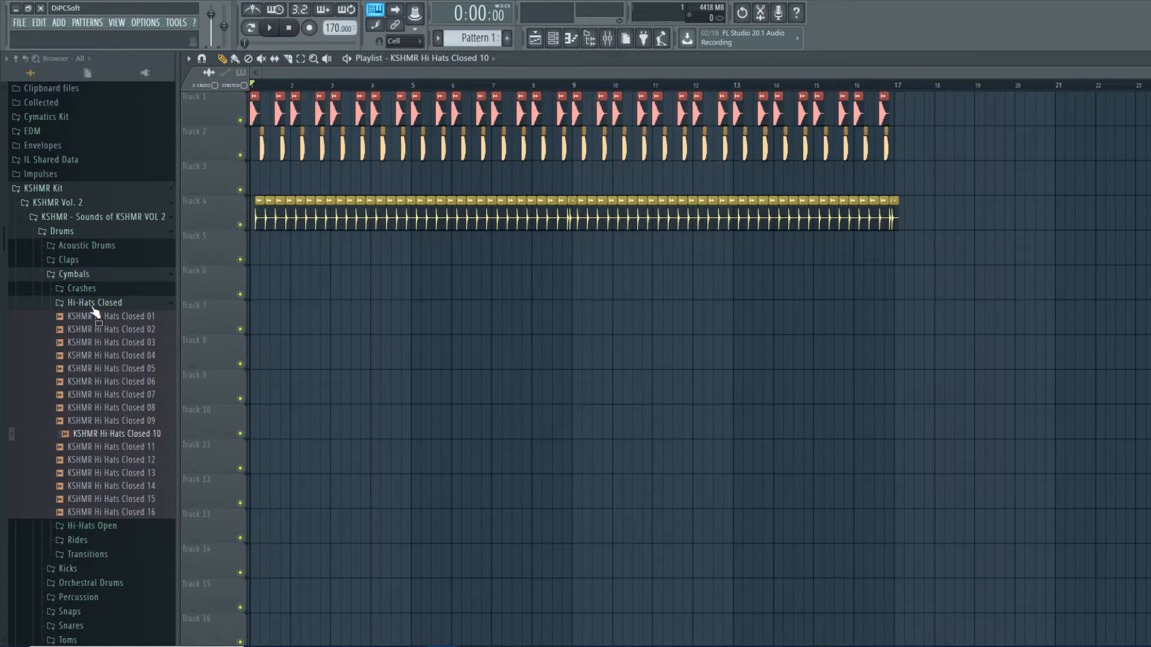
- Place KSHMR Rides 02 on Track 6 at the start of bar 9 and cut it to one beat
click(94, 304)
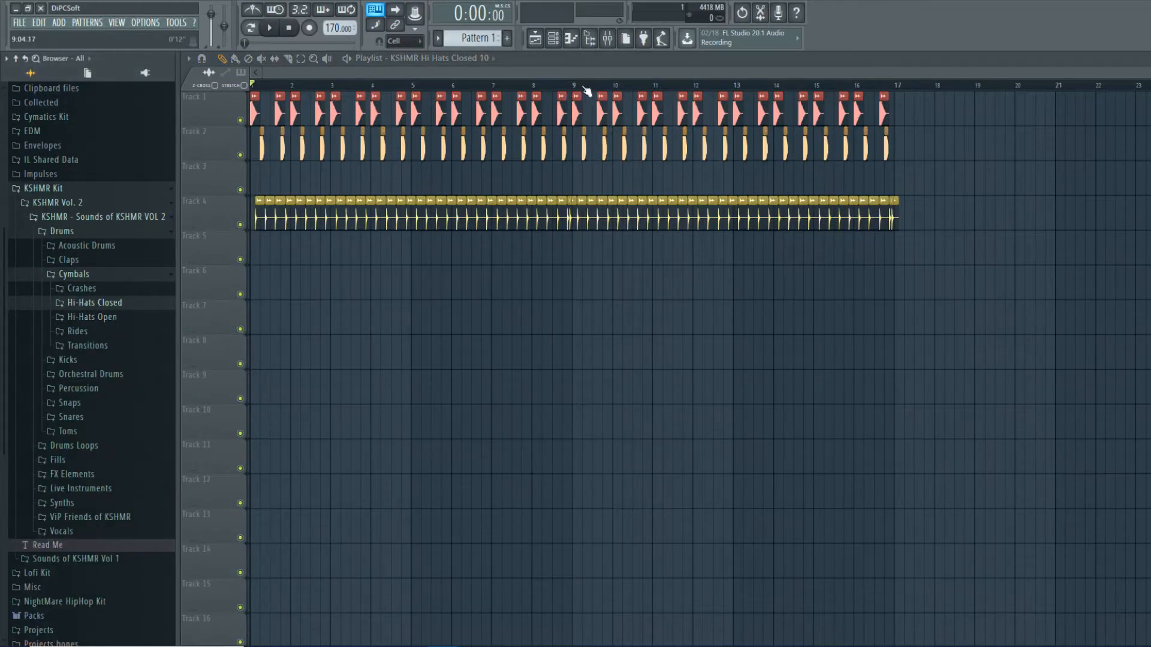
click(108, 332)
drag(584, 306, 580, 285)
scroll(580, 286, up, 3)
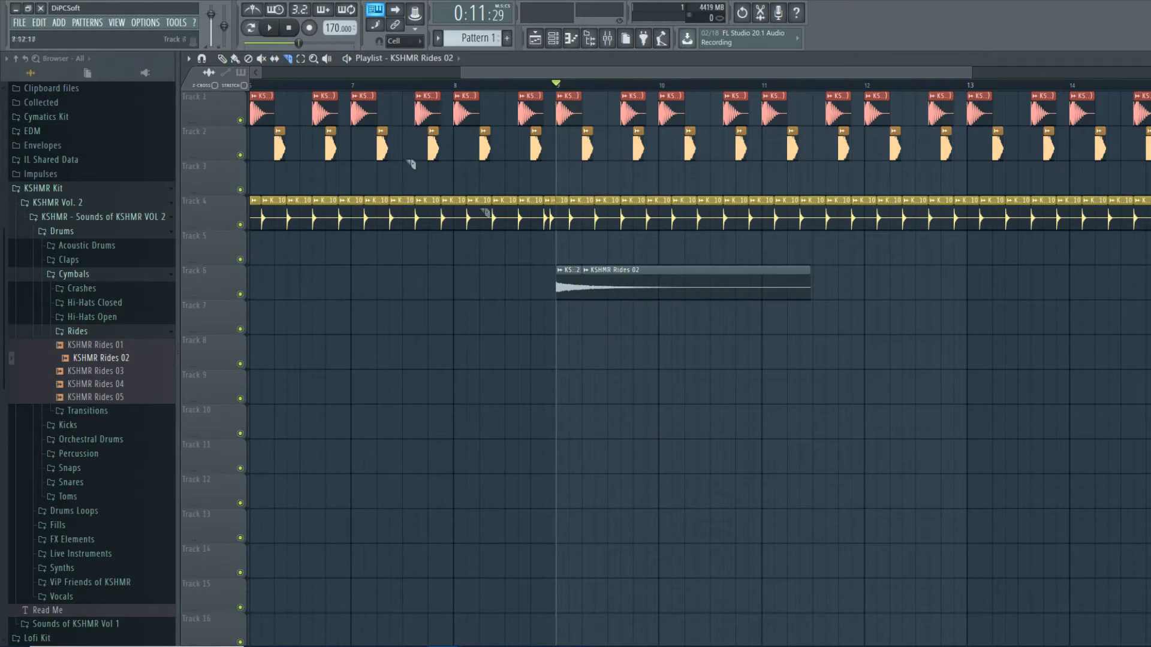
right_click(646, 289)
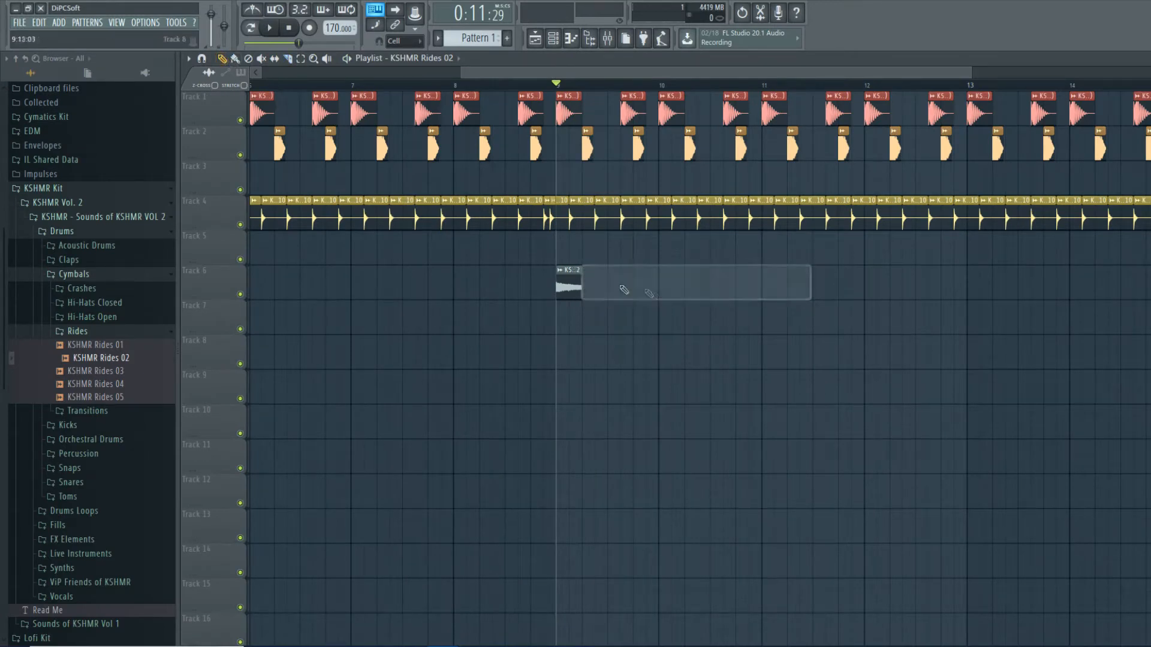
- Open the ride clip's channel settings and move the window below the clip
double_click(566, 277)
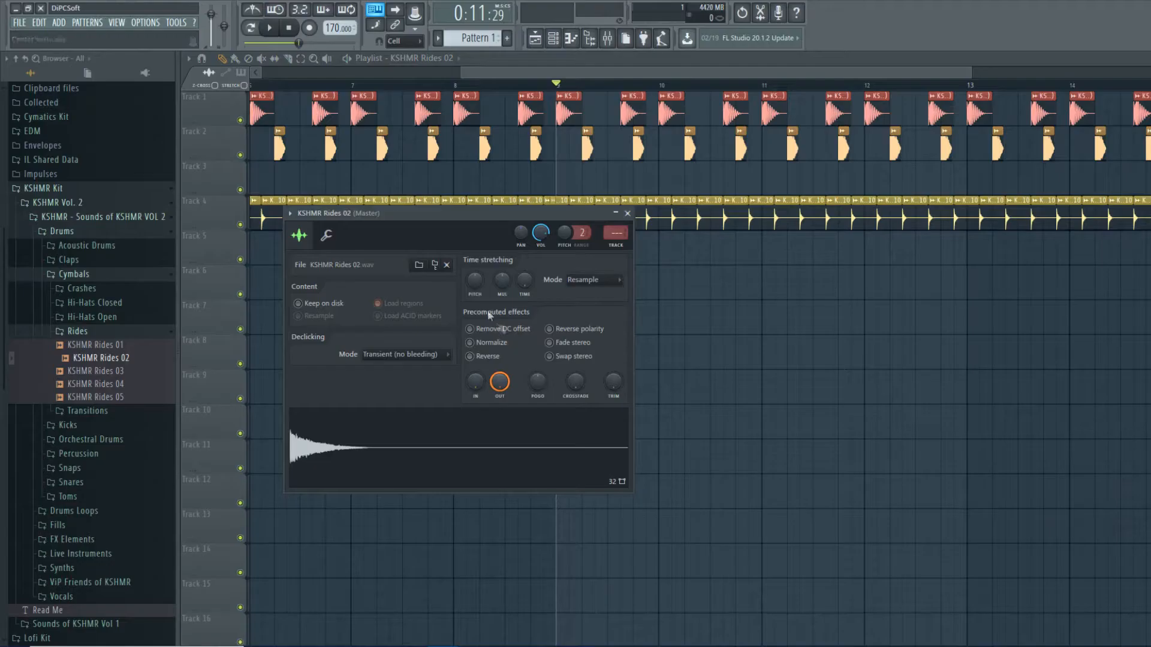
drag(480, 214, 560, 358)
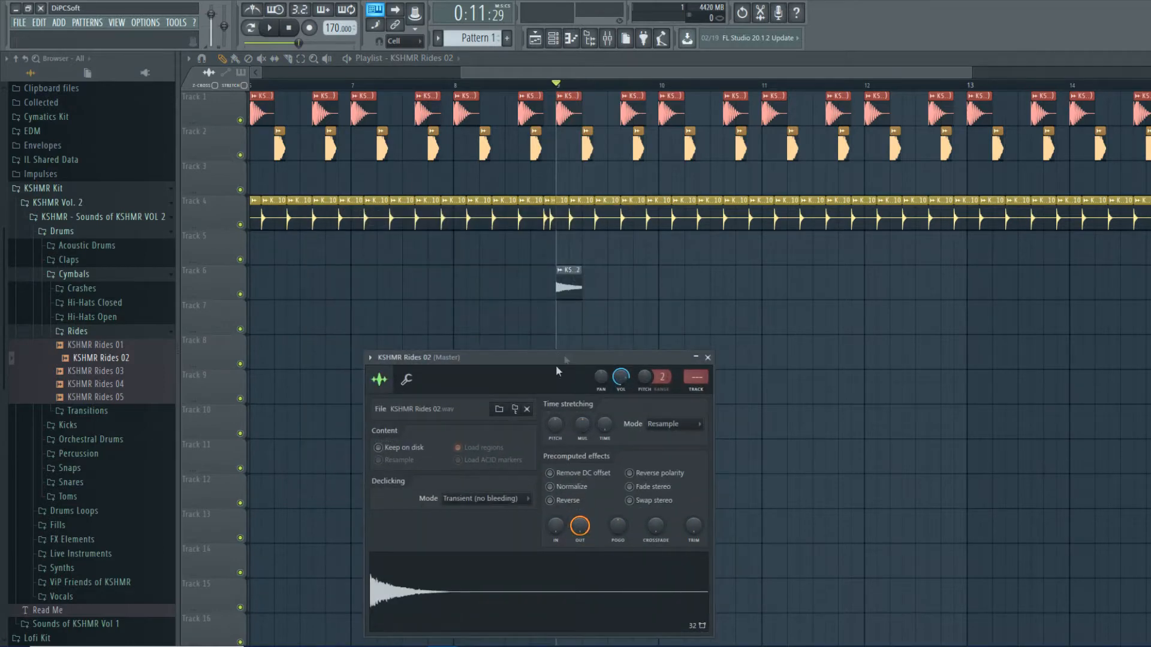
click(577, 282)
- Recolour the ride clip yellow and move it up to Track 5 at bar 9
right_click(566, 278)
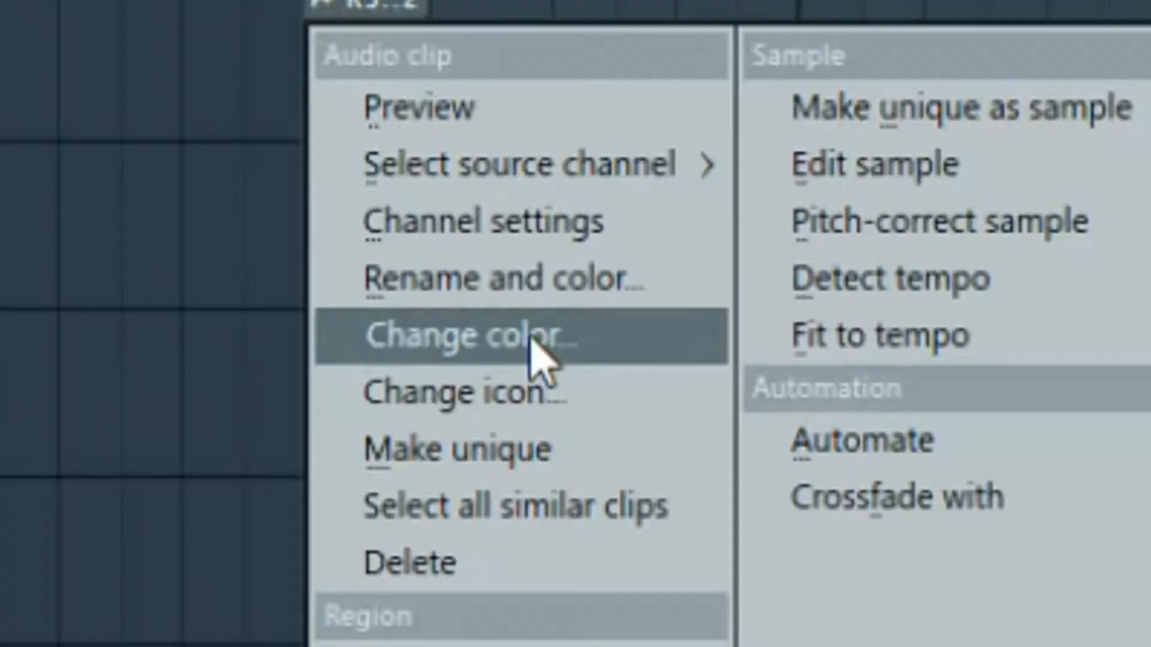
click(585, 341)
click(786, 344)
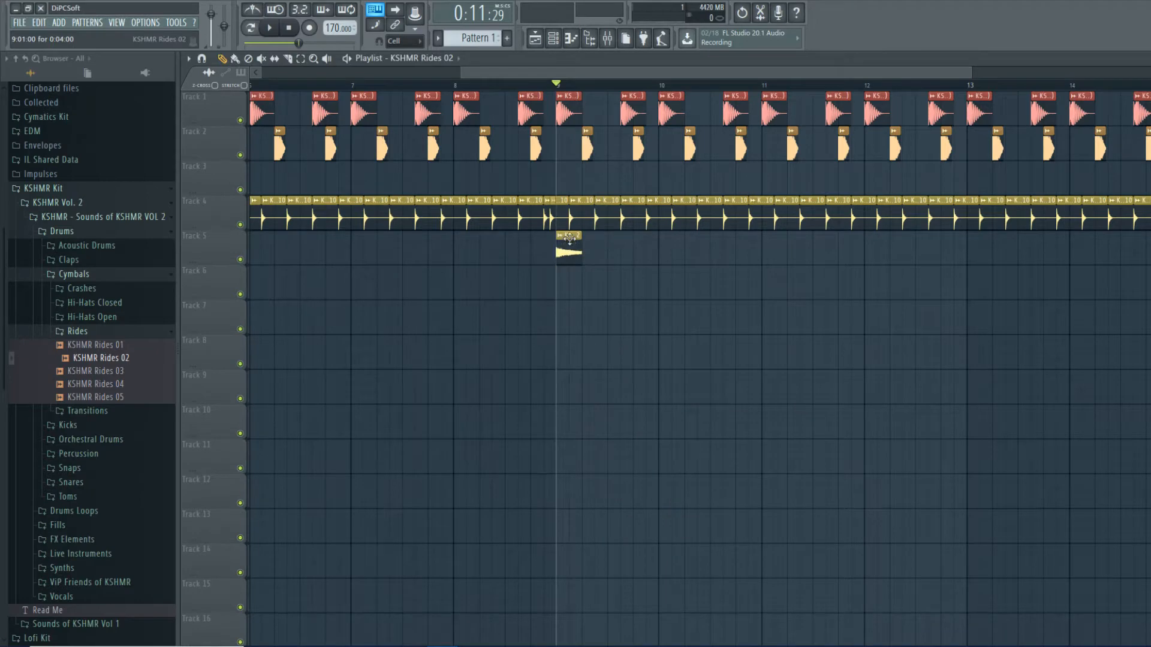
- Route the KSHMR Rides 02 channel to mixer insert 4 and start playback
click(607, 39)
click(329, 271)
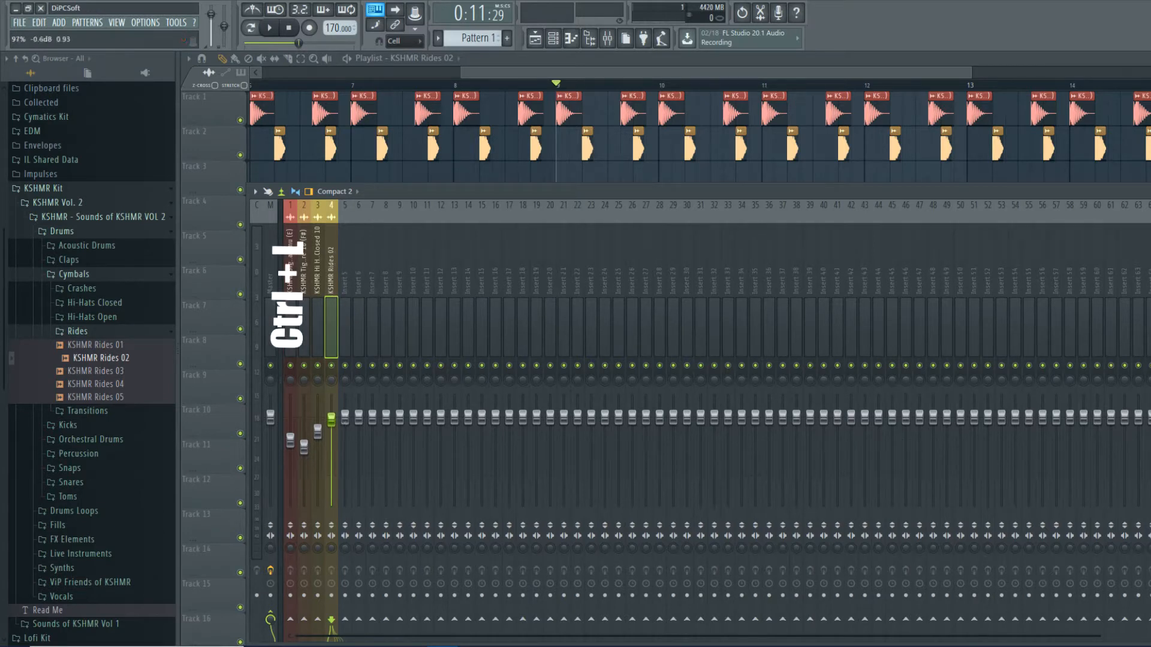
key(space)
key(F9)
- Duplicate the one-beat ride clip along Track 5 to fill bars 9 through 16
key(ctrl+b)
scroll(462, 375, down, 4)
key(ctrl+b)
key(ctrl+b)
key(ctrl+b)
key(space)
key(ctrl+b)
key(ctrl+b)
key(ctrl+b)
key(ctrl+b)
key(ctrl+b)
key(ctrl+b)
key(ctrl+b)
key(ctrl+b)
key(ctrl+b)
key(ctrl+b)
key(ctrl+b)
key(ctrl+b)
key(ctrl+b)
key(ctrl+b)
key(ctrl+b)
key(ctrl+b)
key(ctrl+b)
key(ctrl+b)
key(ctrl+b)
key(ctrl+b)
key(ctrl+b)
key(ctrl+b)
key(ctrl+b)
key(ctrl+b)
key(ctrl+b)
key(ctrl+b)
key(ctrl+b)
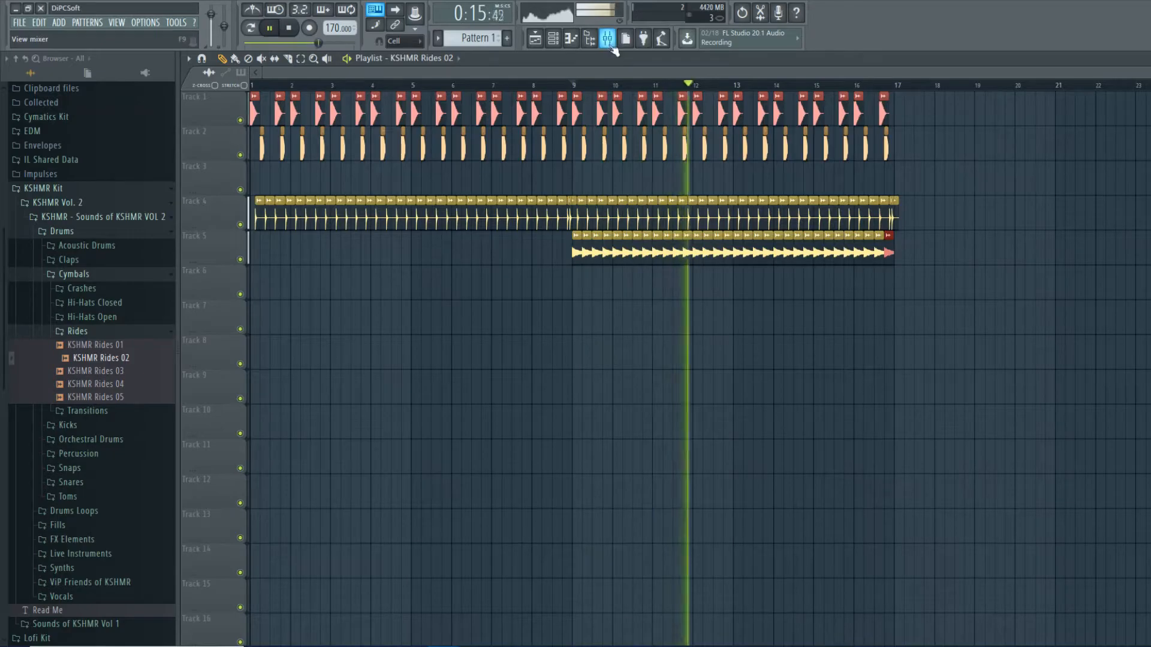
- Lower the KSHMR Rides 02 mixer fader below the kick, snare and closed hi-hat faders while the beat plays
key(F9)
drag(336, 472, 336, 480)
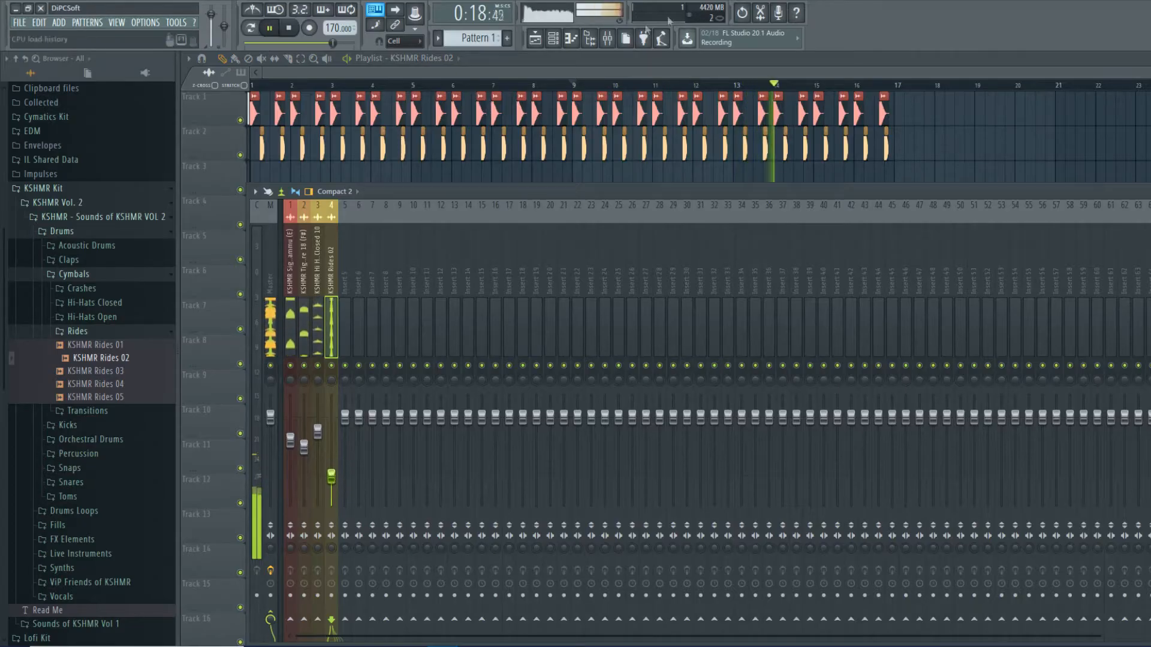
key(F9)
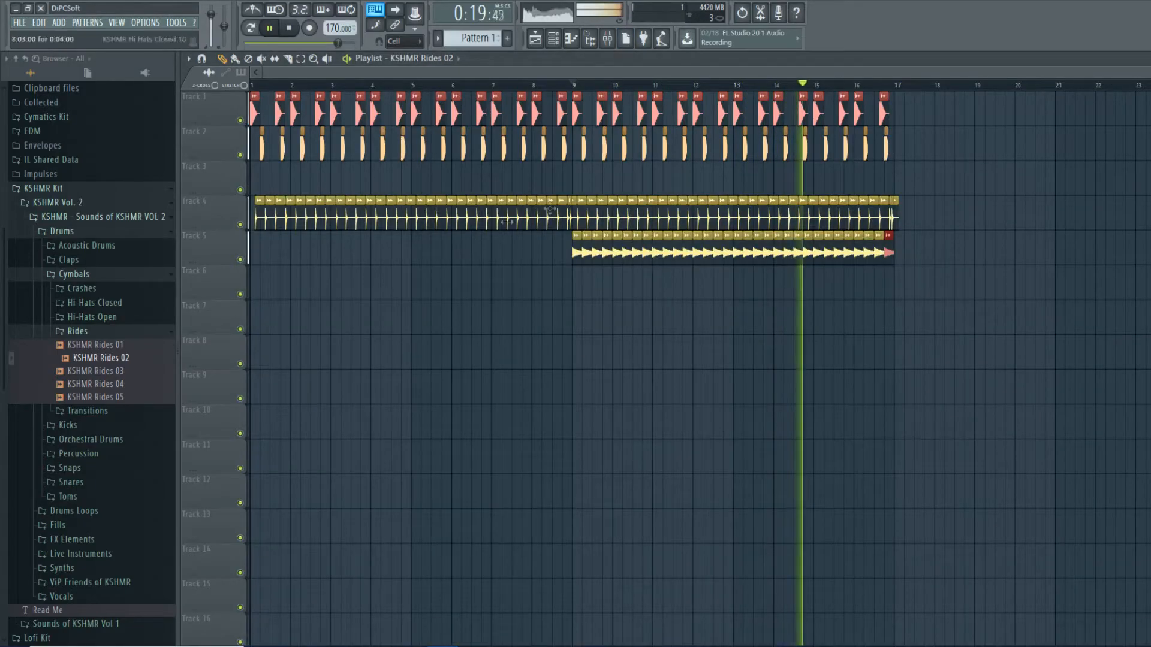
key(space)
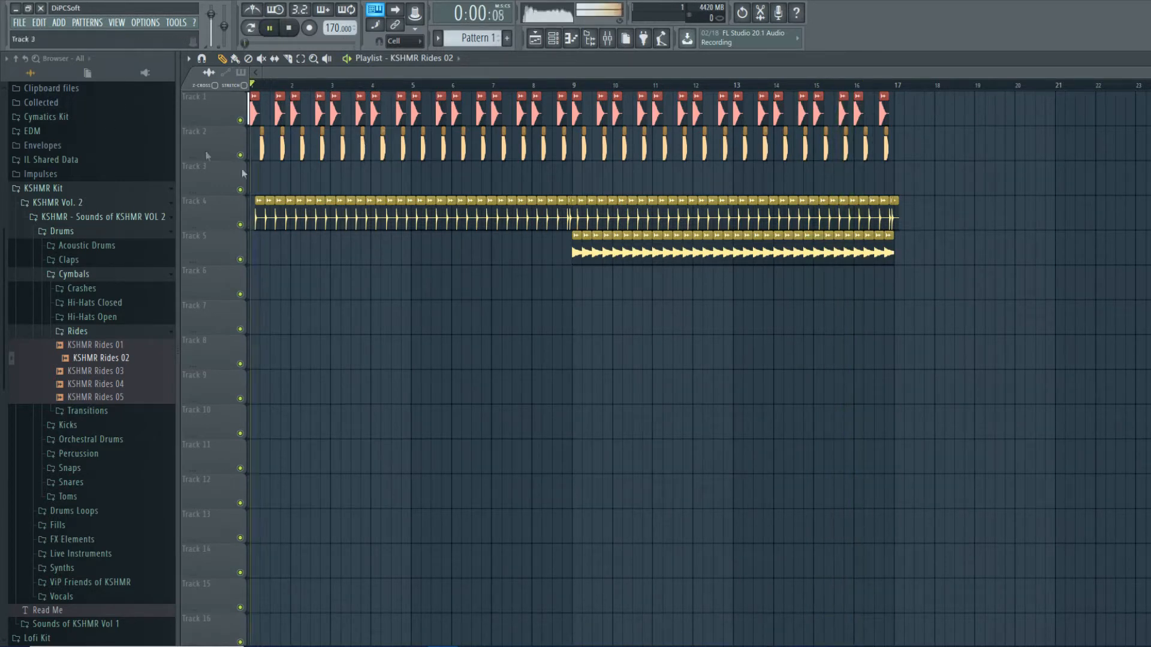
- Collapse the Rides folder, open Hi-Hats Open and audition its samples, ending on KSHMR Hi Hats Open 07
click(120, 333)
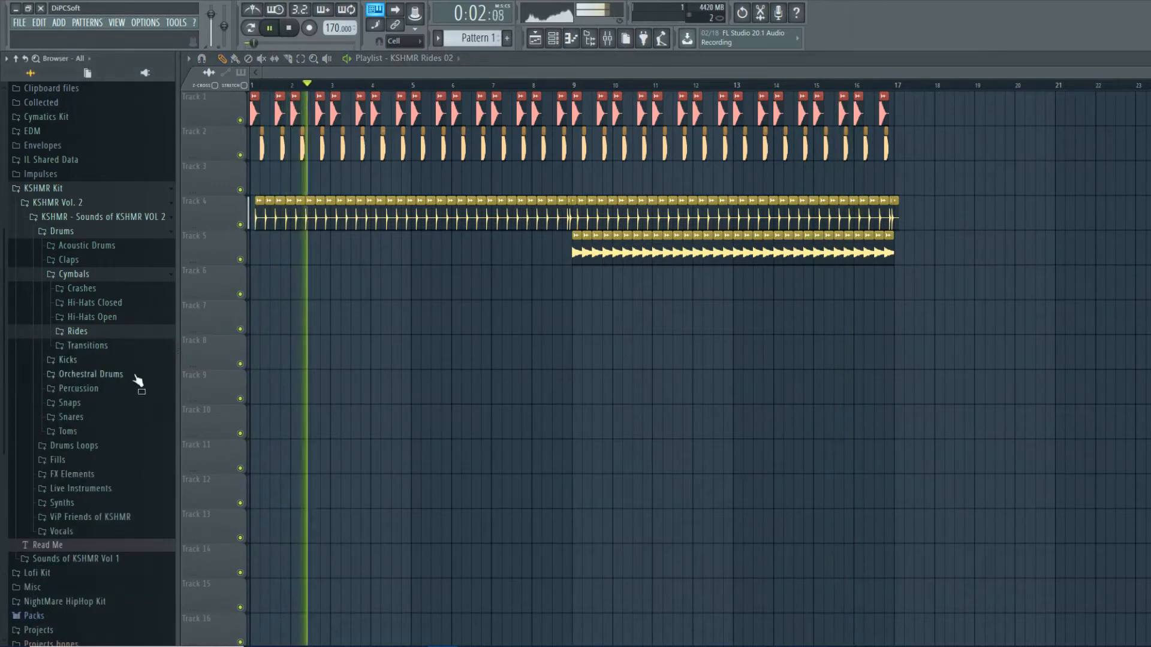
click(120, 318)
key(space)
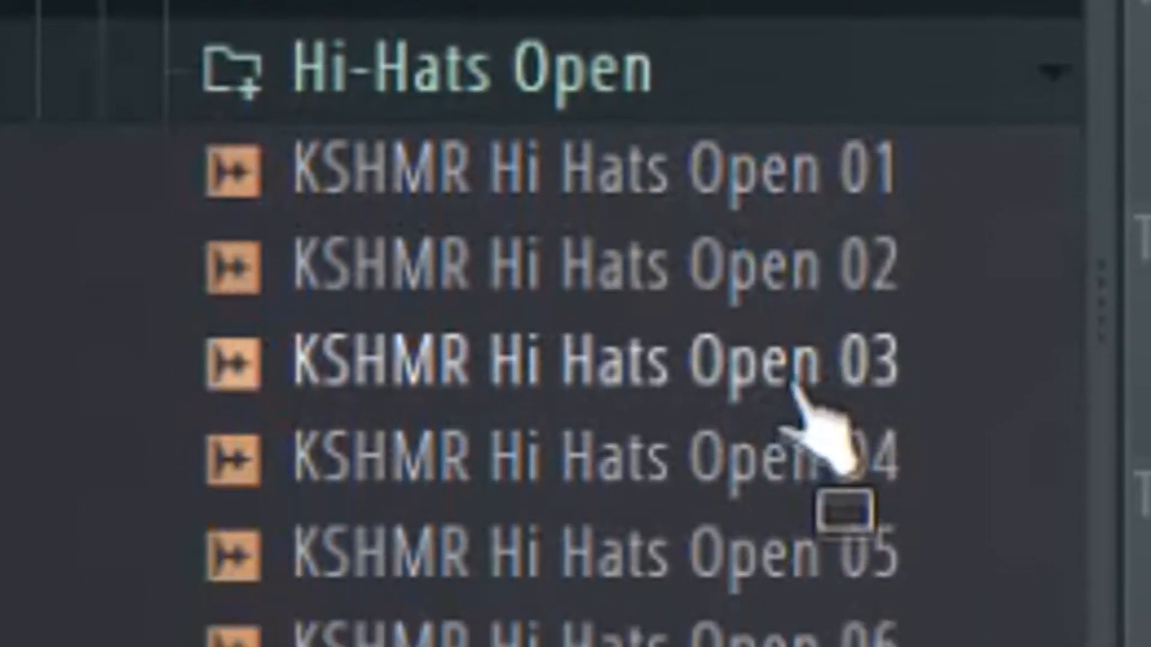
click(794, 384)
click(773, 474)
click(780, 629)
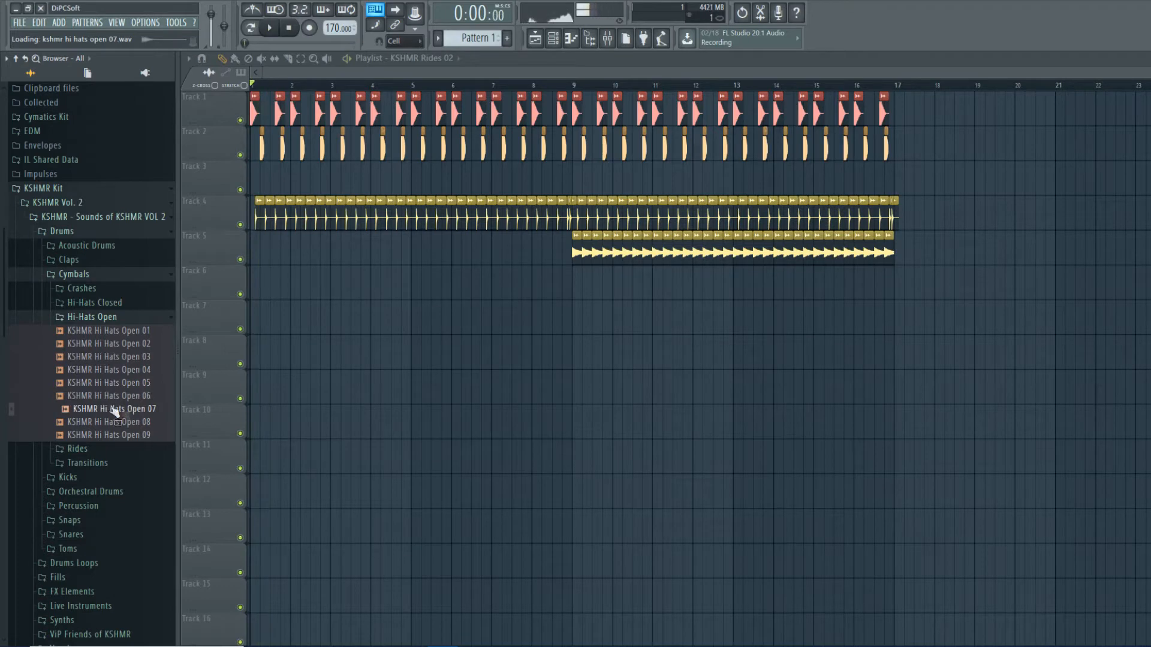
- Place KSHMR Hi Hats Open 07 on Track 5 and shift it to step 13 of bar 1, checking it by playback
scroll(103, 450, up, 3)
scroll(195, 295, up, 3)
drag(271, 252, 377, 253)
key(space)
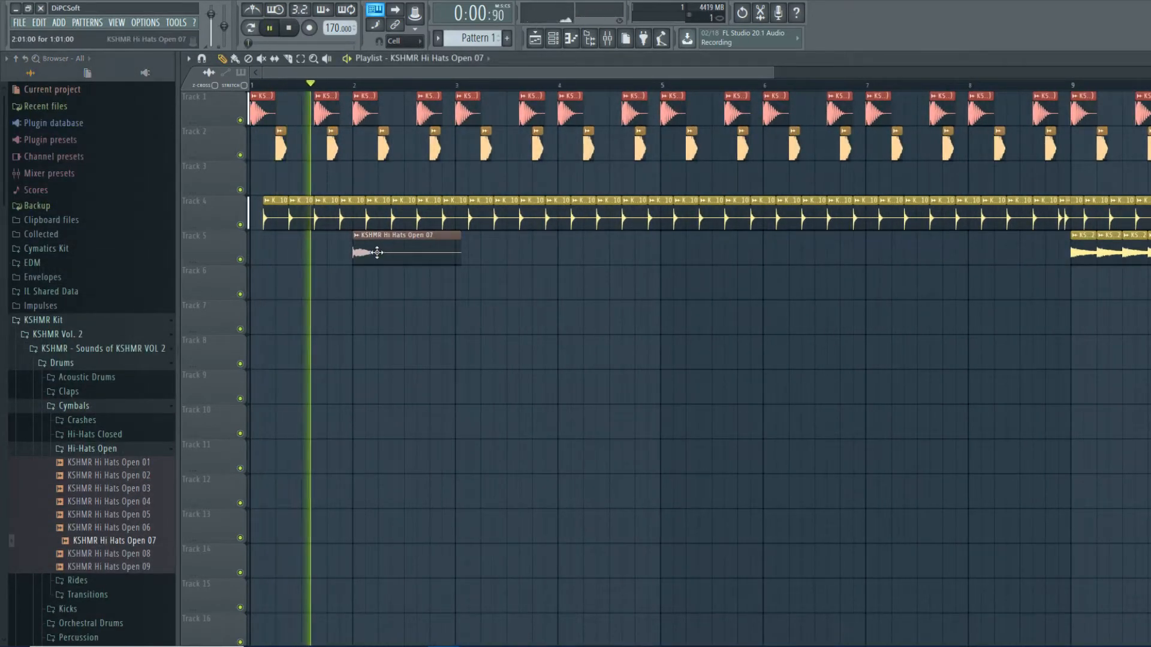
key(space)
key(space)
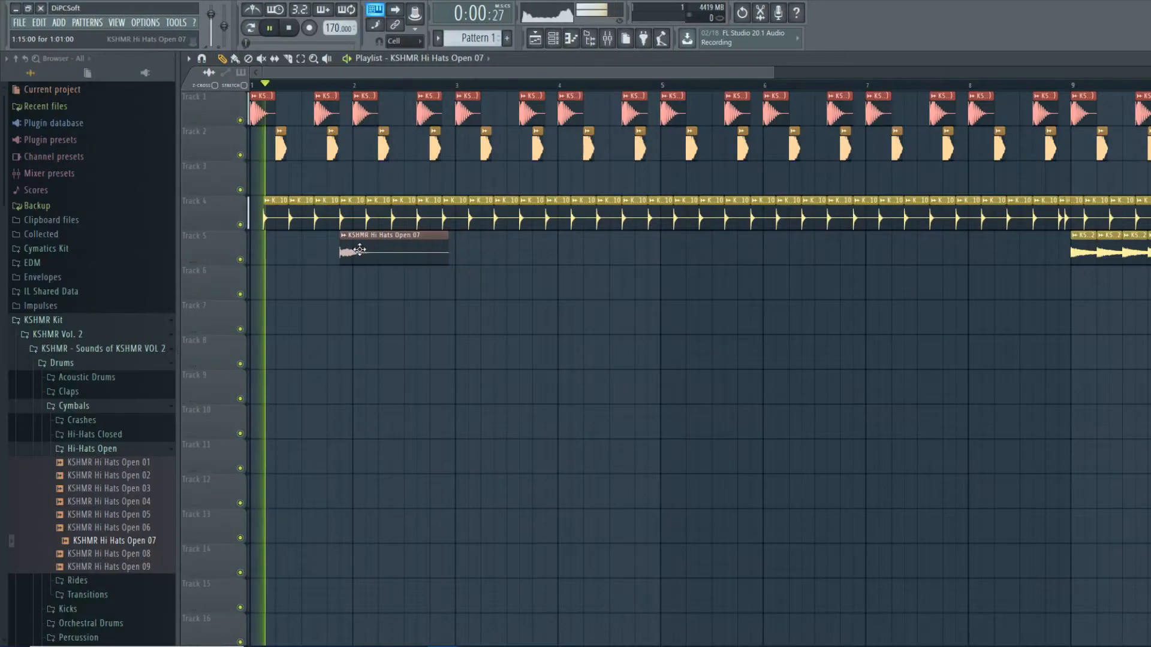
key(space)
scroll(315, 253, up, 3)
drag(417, 250, 393, 250)
scroll(385, 262, down, 5)
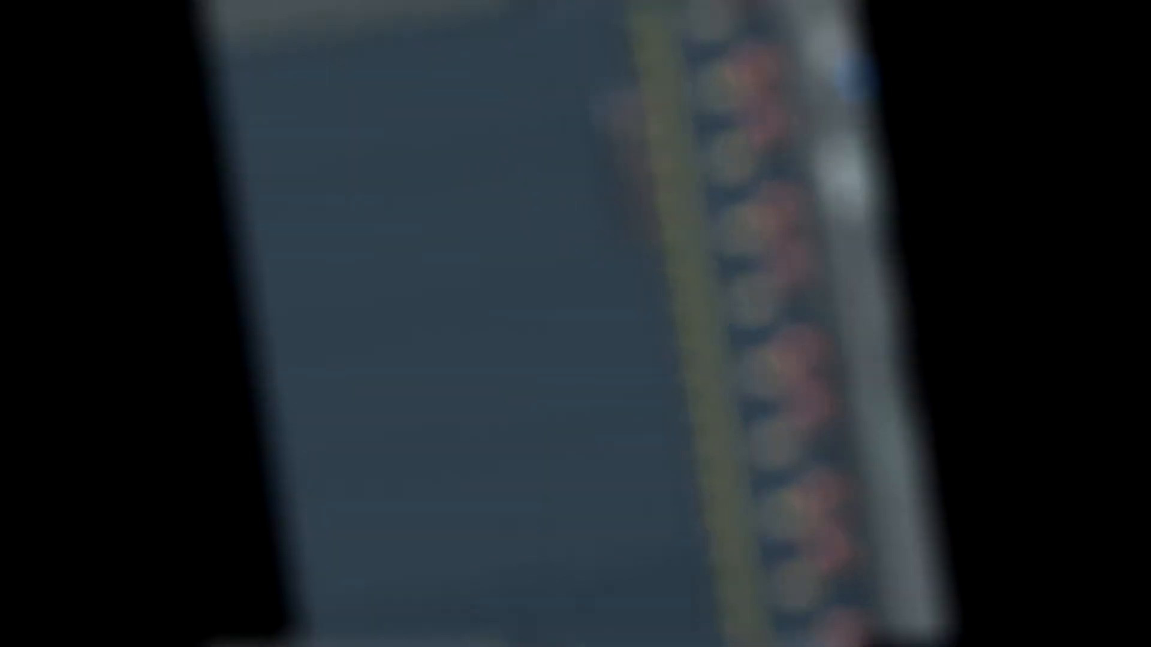
key(space)
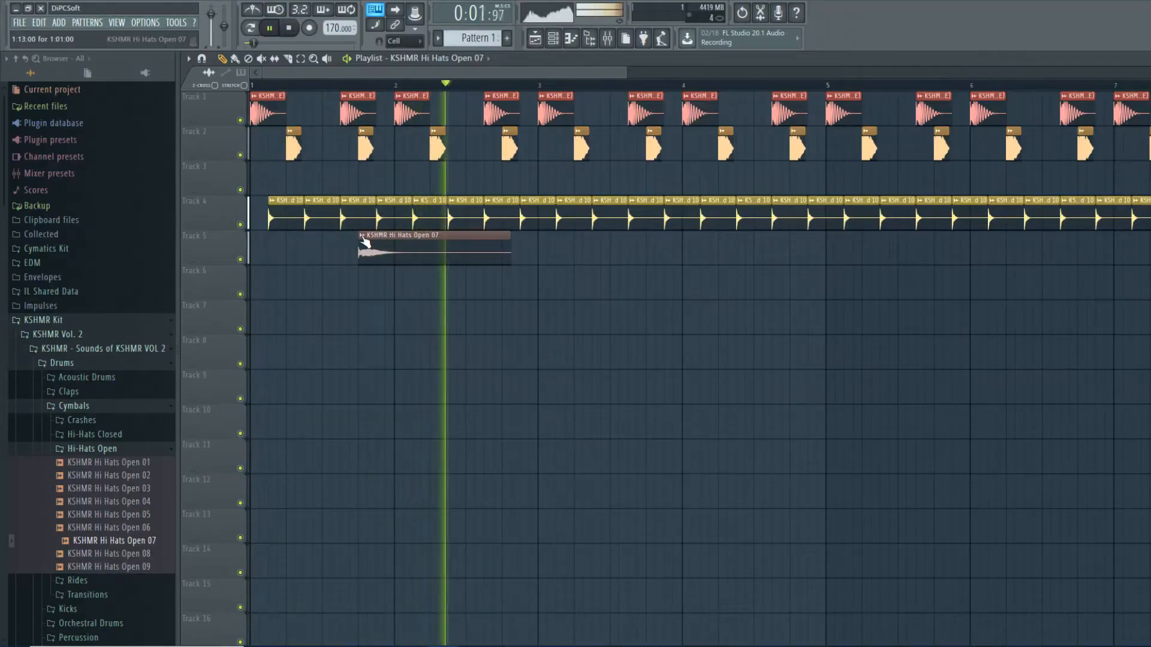
- Add open hi-hat copies at step 13 of bars 3 and 5, and move all three clips down to Track 6
click(651, 250)
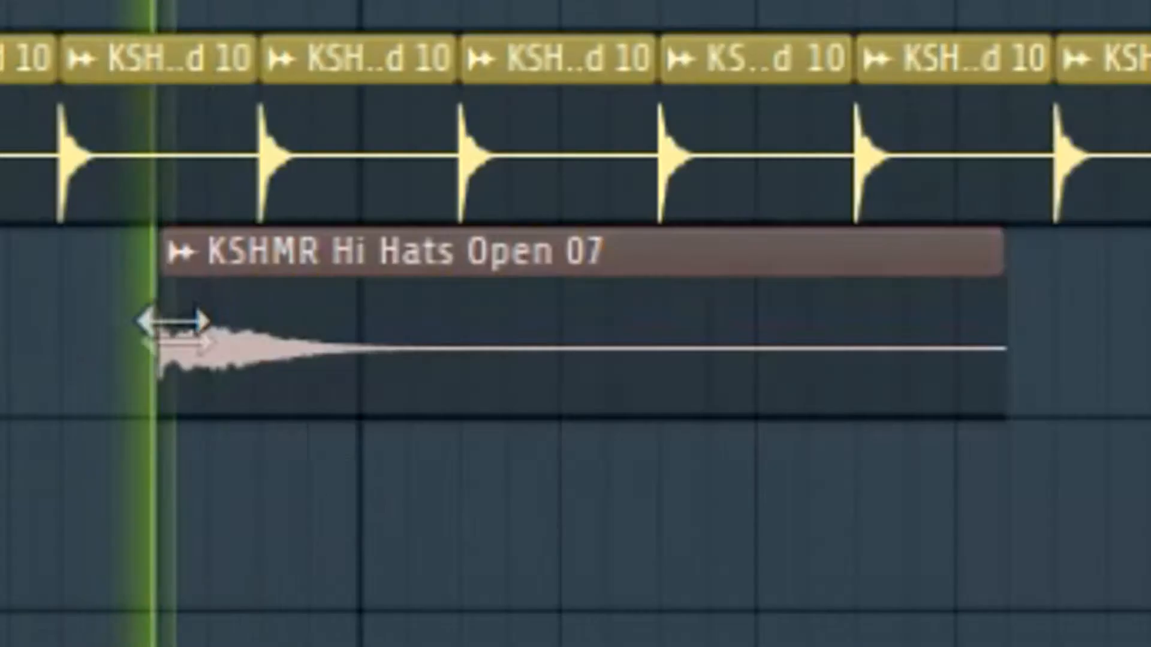
click(965, 252)
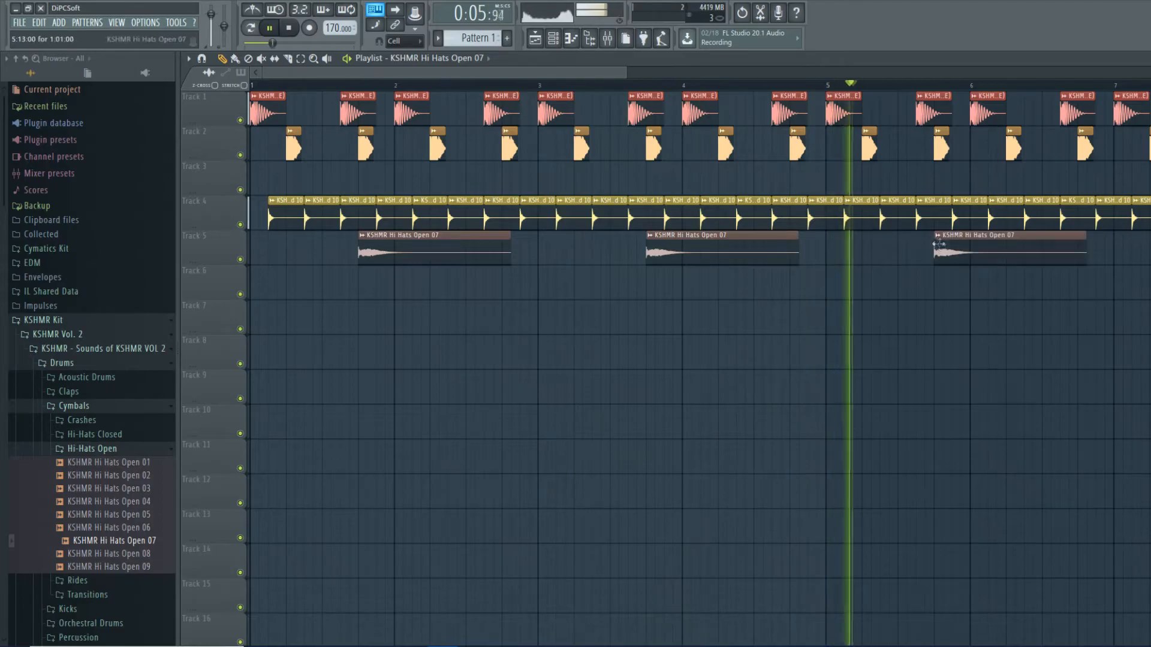
drag(918, 232, 346, 300)
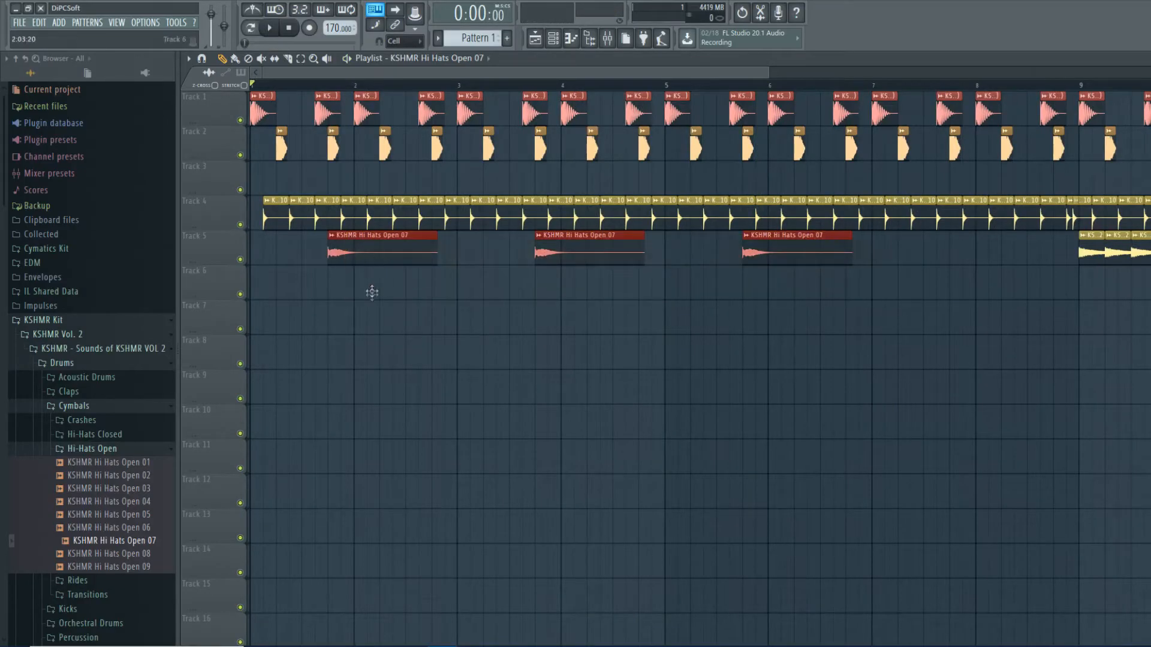
key(shift+Down)
ctrl+click(367, 259)
- Recolour the open hi-hat clips yellow
click(331, 270)
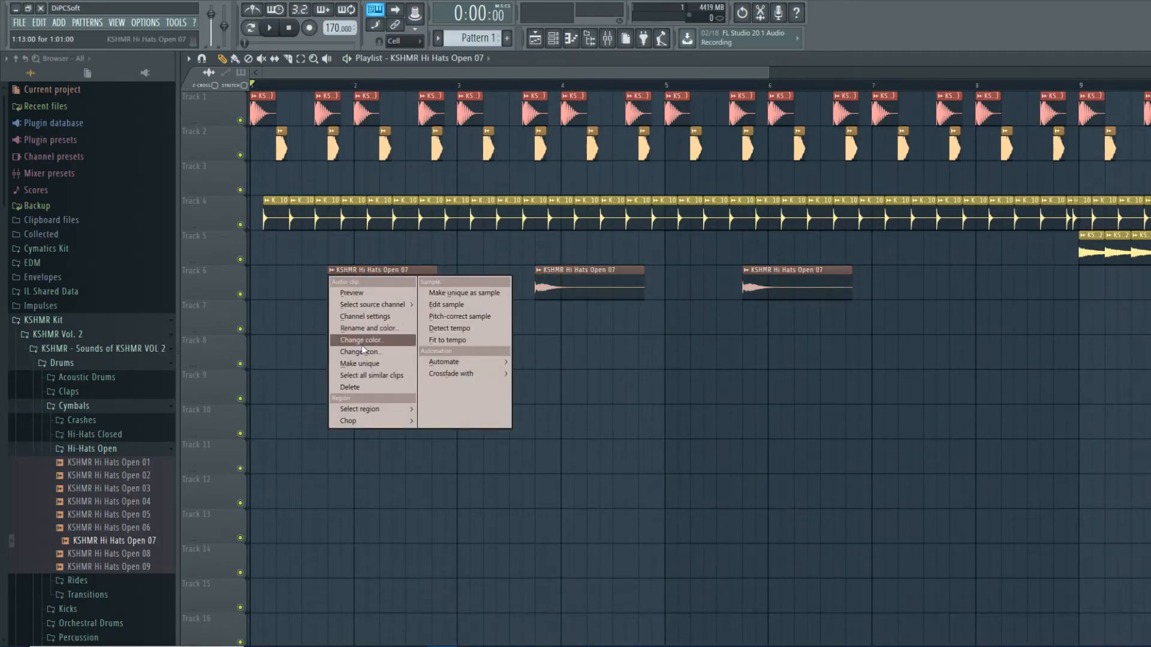
click(362, 345)
click(371, 410)
- Route the open hi-hat channel to mixer insert 5 and lower its fader
key(F9)
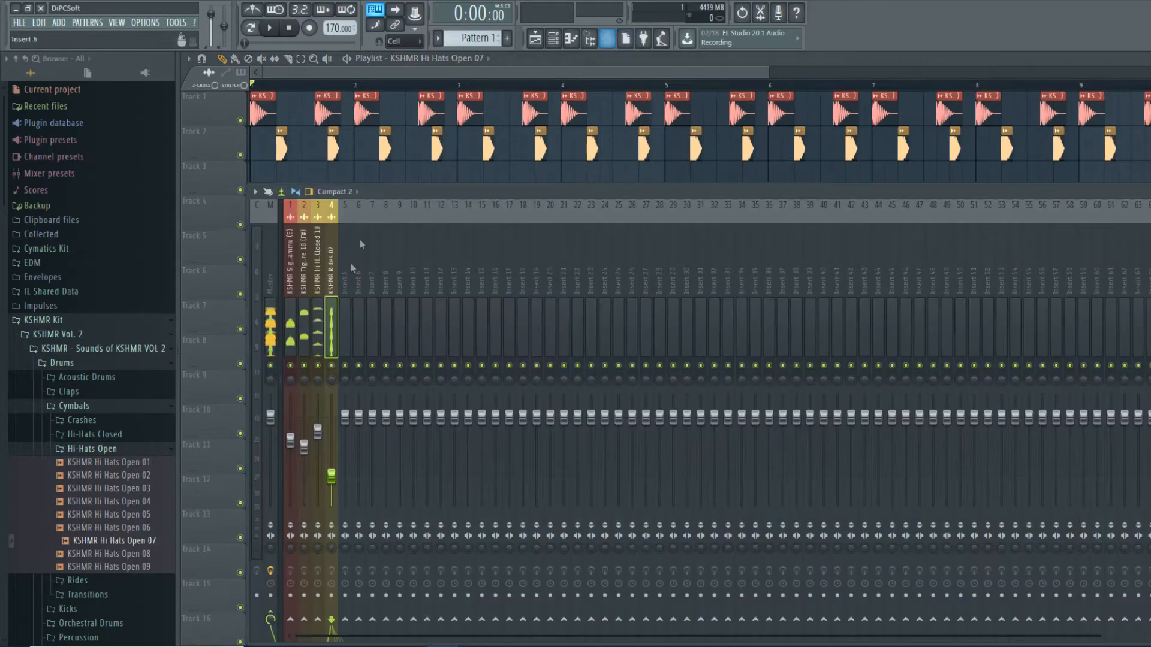
key(ctrl+l)
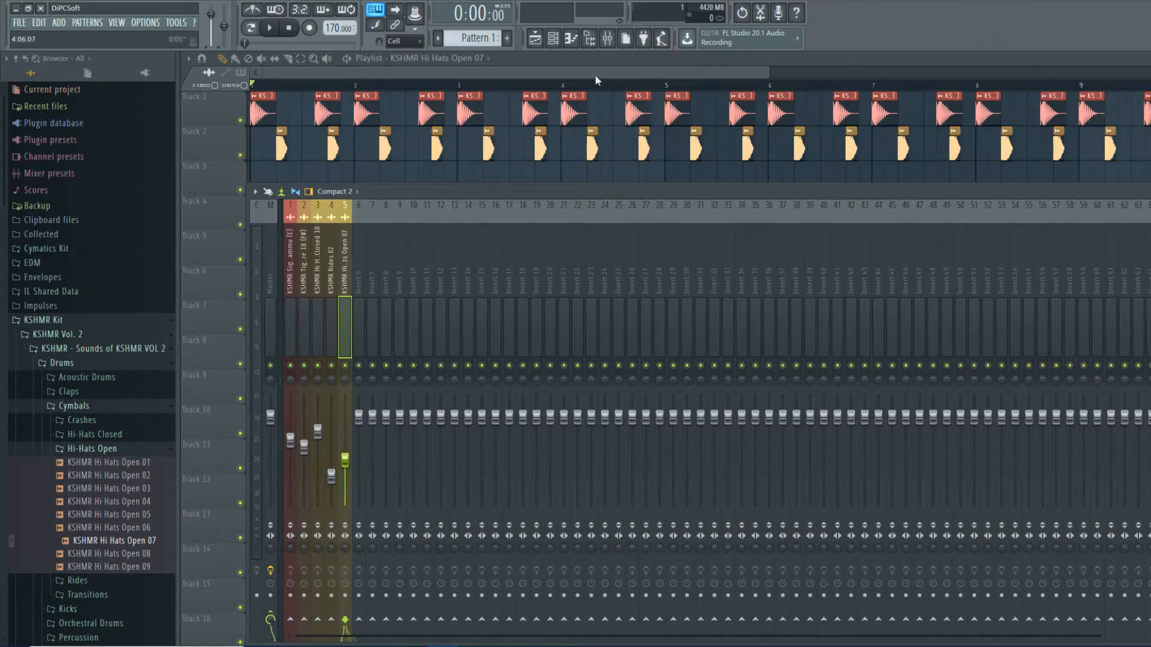
click(595, 75)
scroll(604, 320, down, 3)
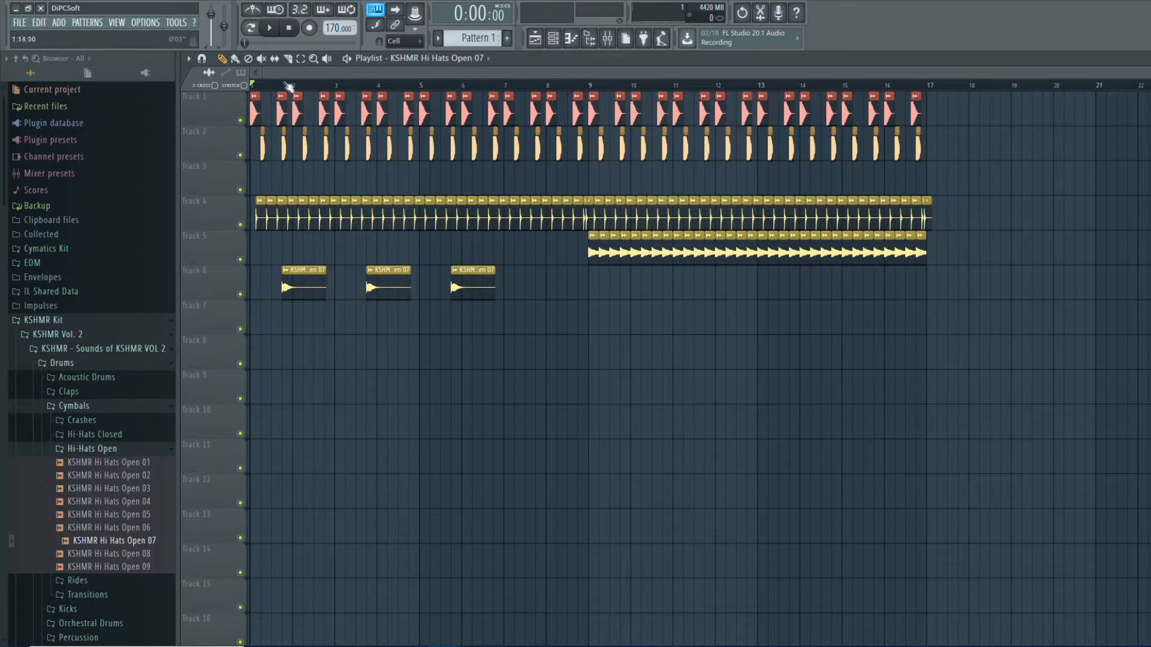
- Play the beat from the start and lower the open hi-hat's mixer fader slightly further
key(space)
scroll(355, 282, up, 3)
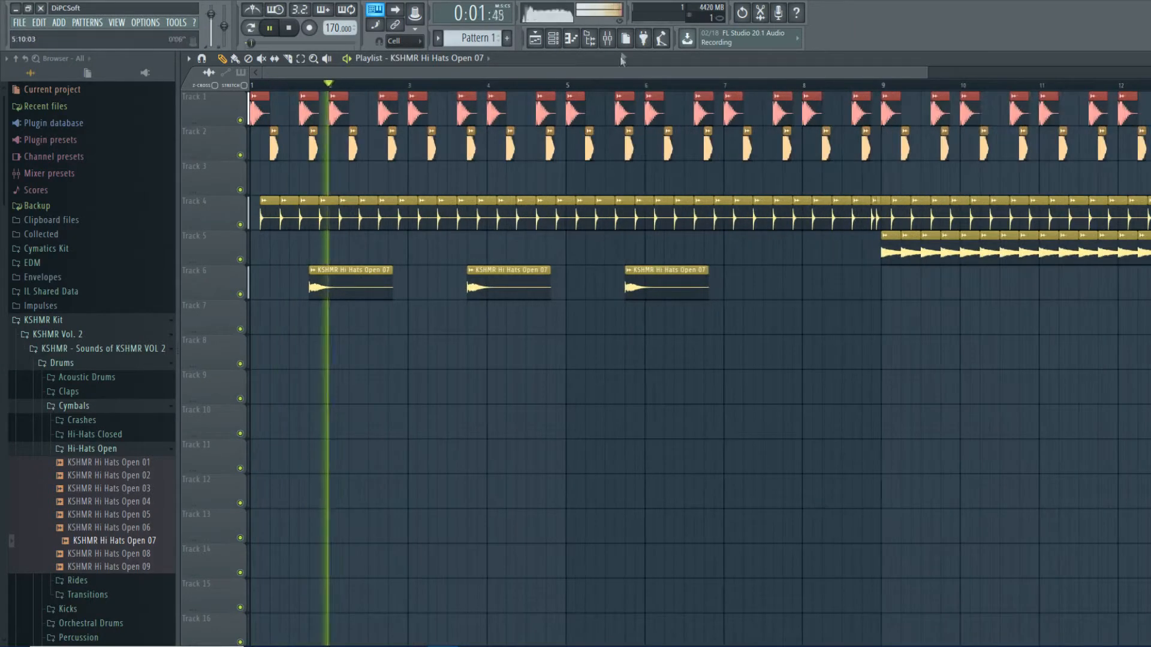
click(611, 39)
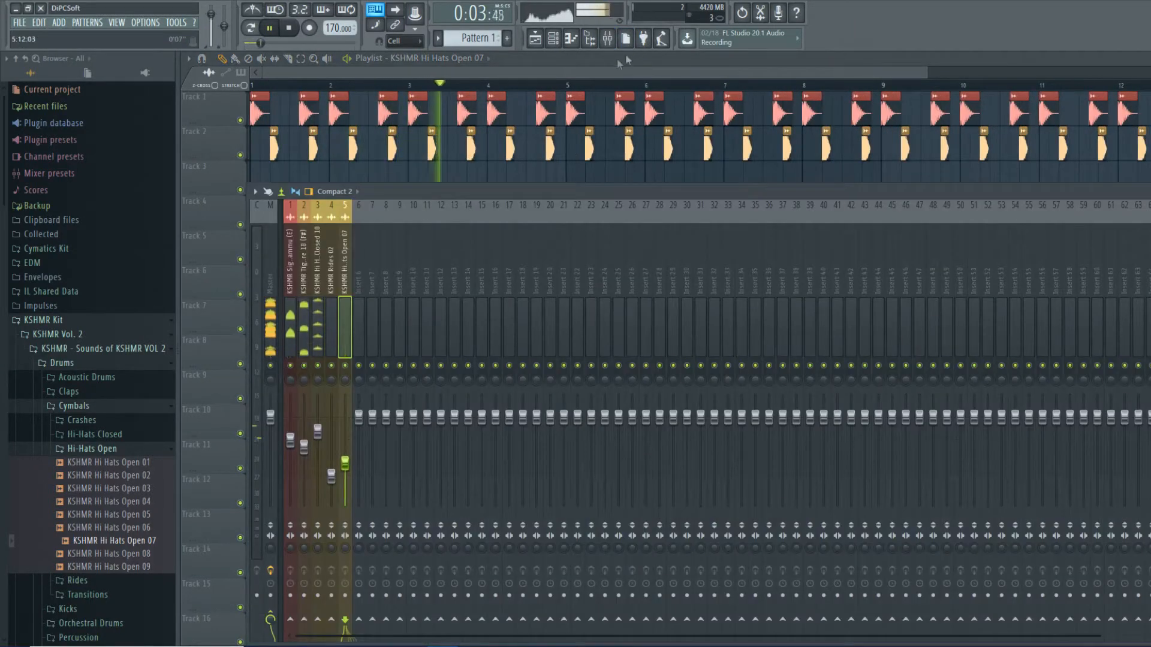
click(574, 80)
- Lower the time-stretching pitch slightly in the open hi-hat's channel settings
double_click(502, 288)
drag(495, 301, 495, 318)
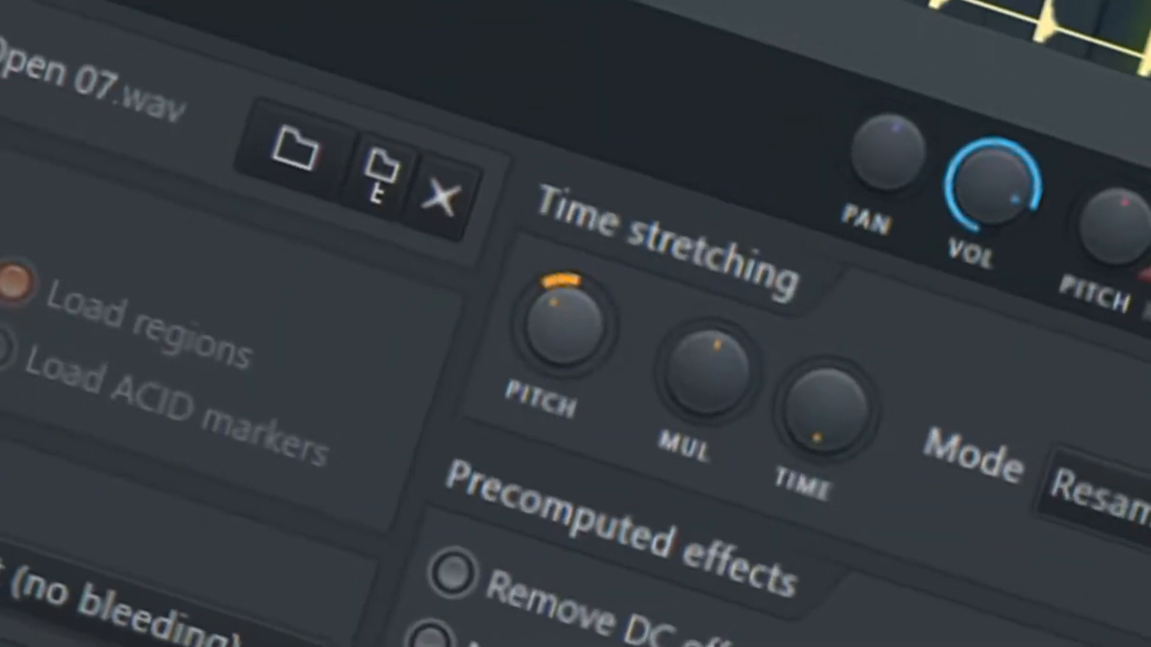
click(571, 67)
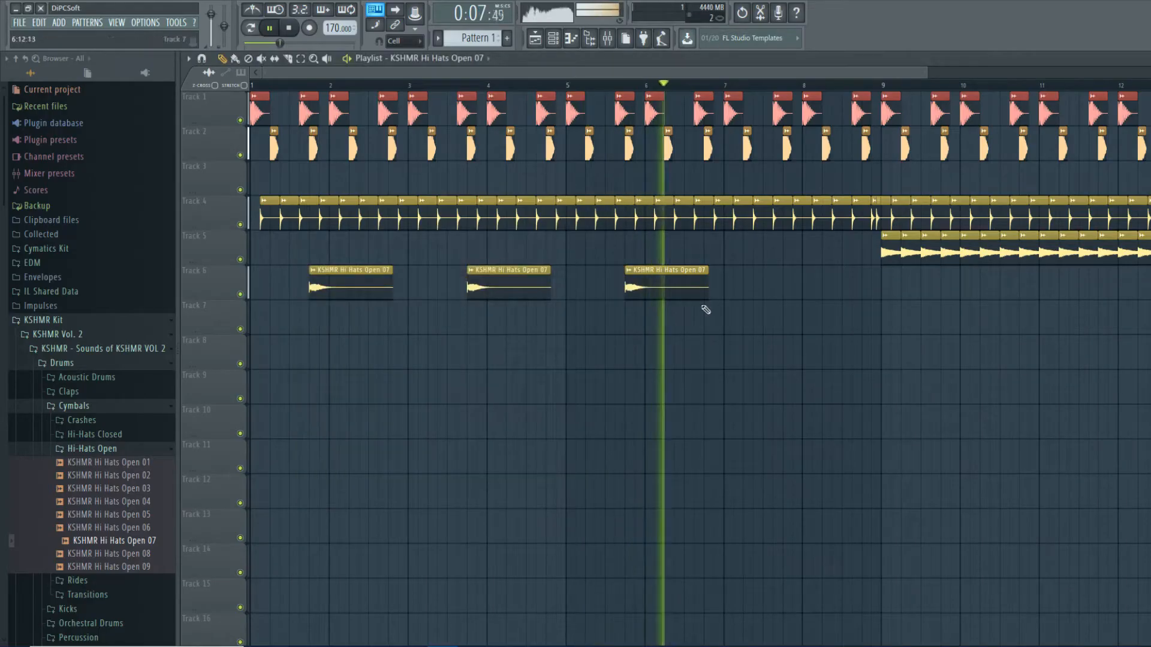
- Continue the open hi-hat on Track 6 with clips at step 13 of bars 7, 9, 11, 13 and 15
scroll(798, 305, up, 2)
click(787, 283)
scroll(654, 310, down, 4)
scroll(727, 287, up, 2)
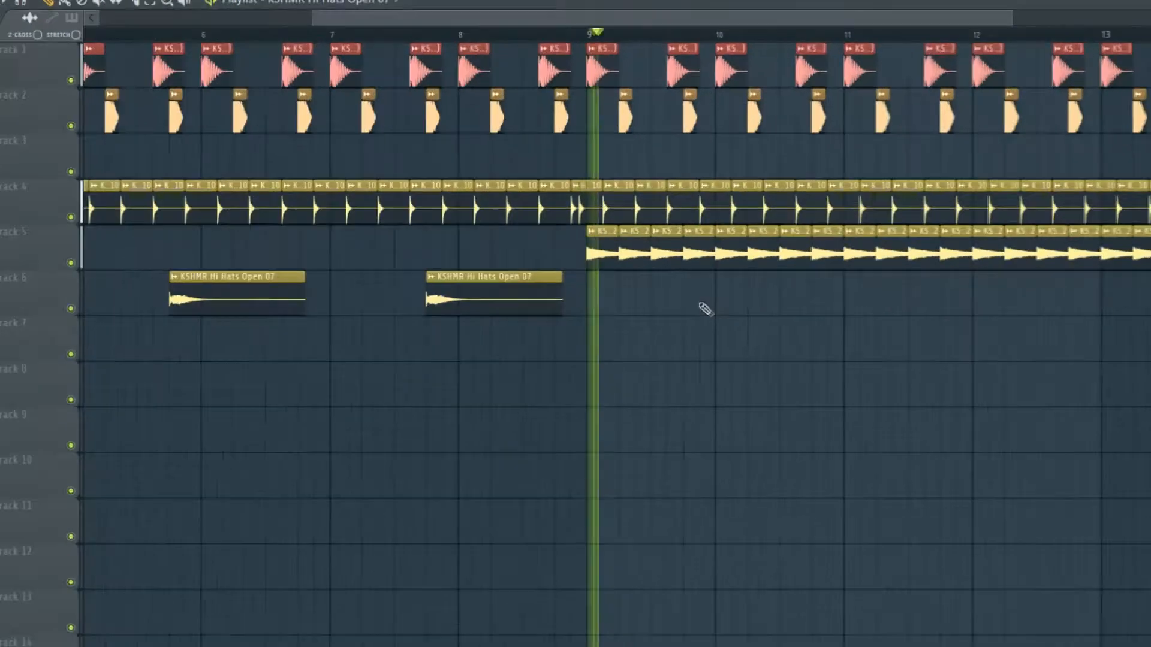
click(738, 286)
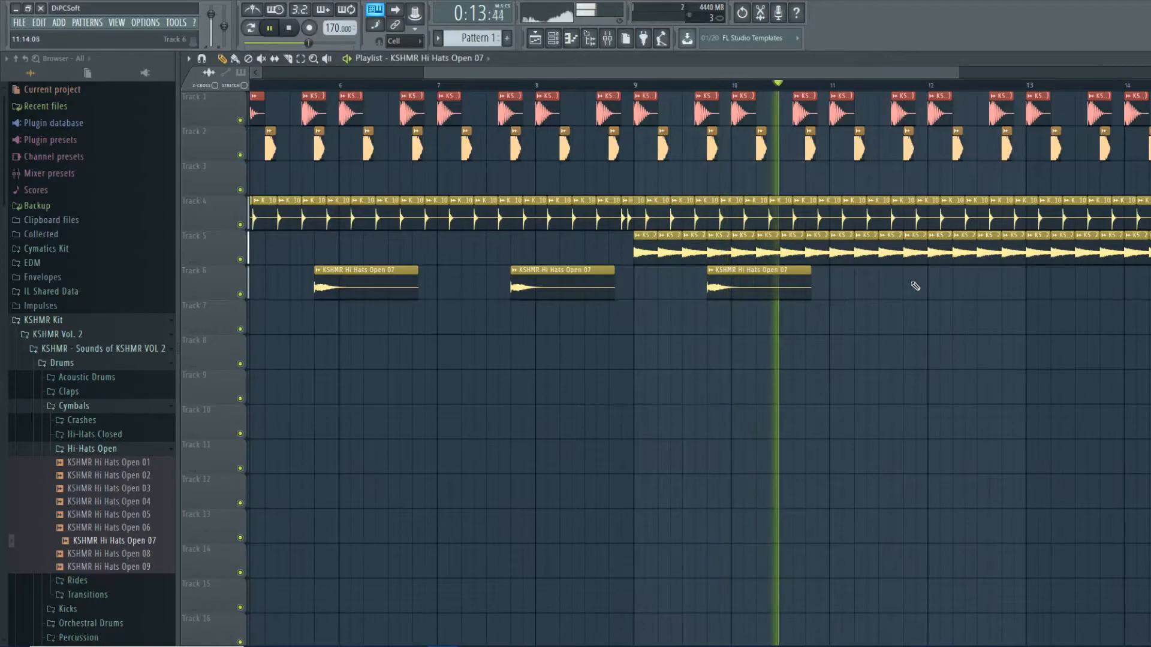
scroll(856, 314, down, 2)
scroll(779, 304, up, 2)
click(756, 287)
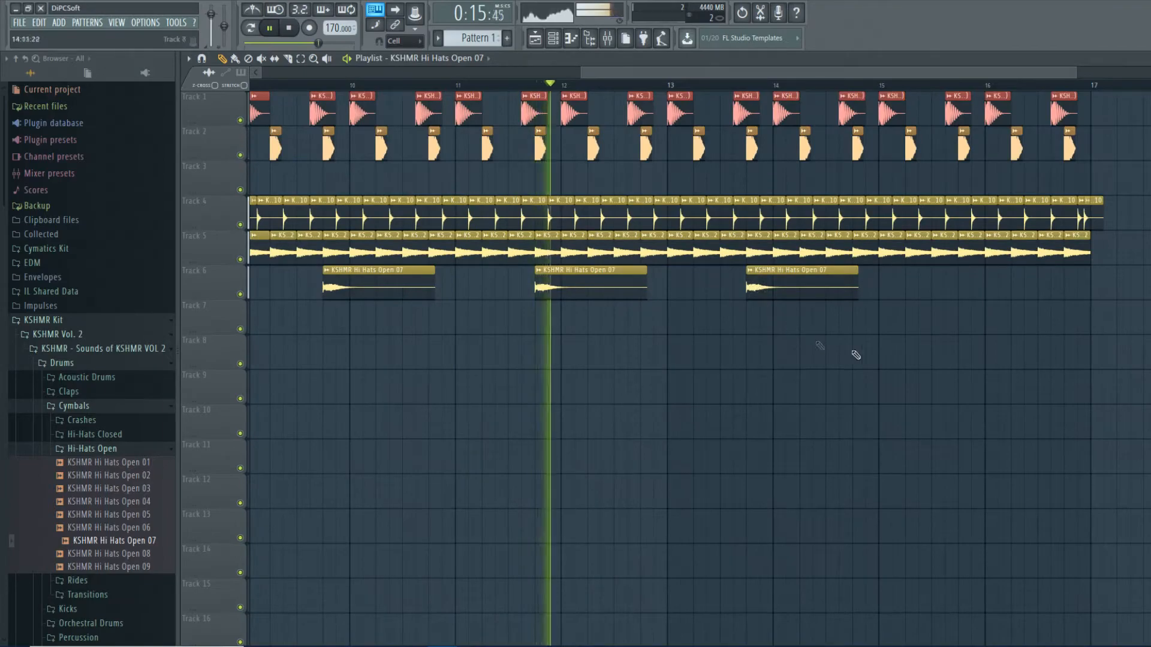
click(964, 297)
scroll(765, 354, down, 2)
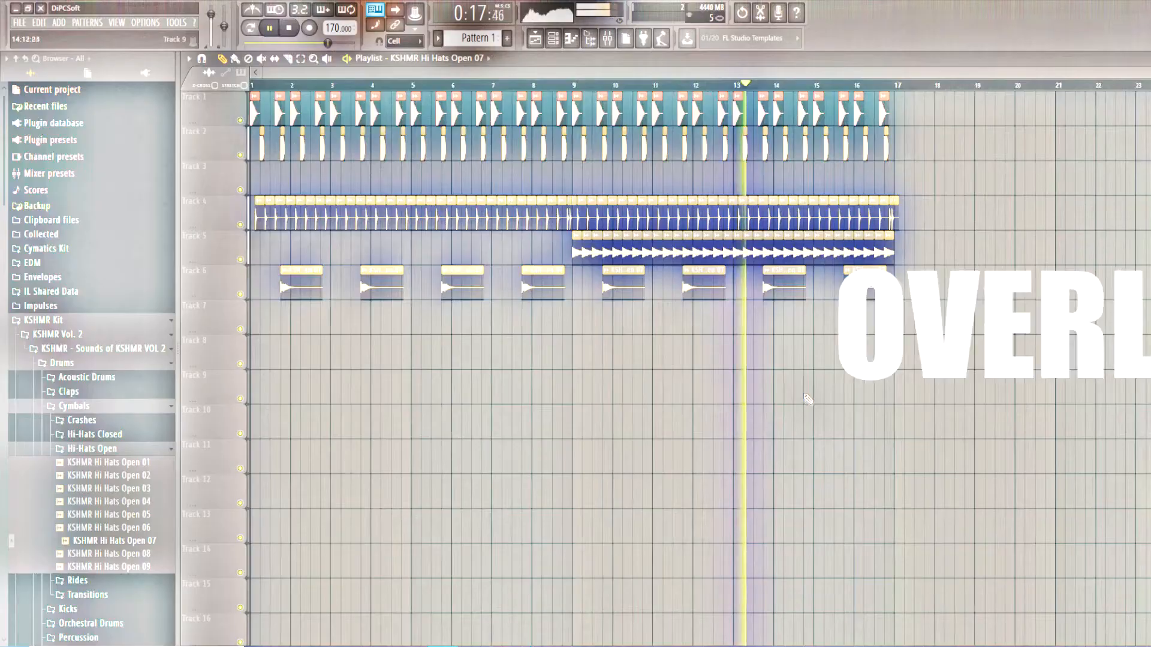
key(space)
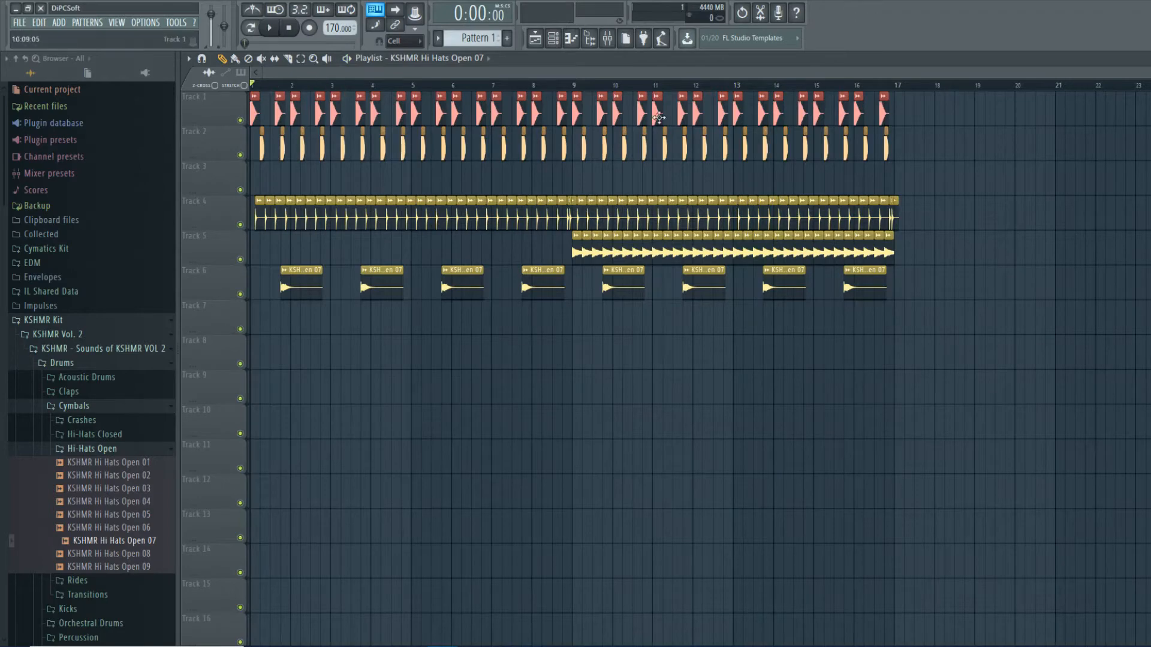
- Collapse the Hi-Hats Open folder and review the finished drum arrangement and the mixer
click(93, 448)
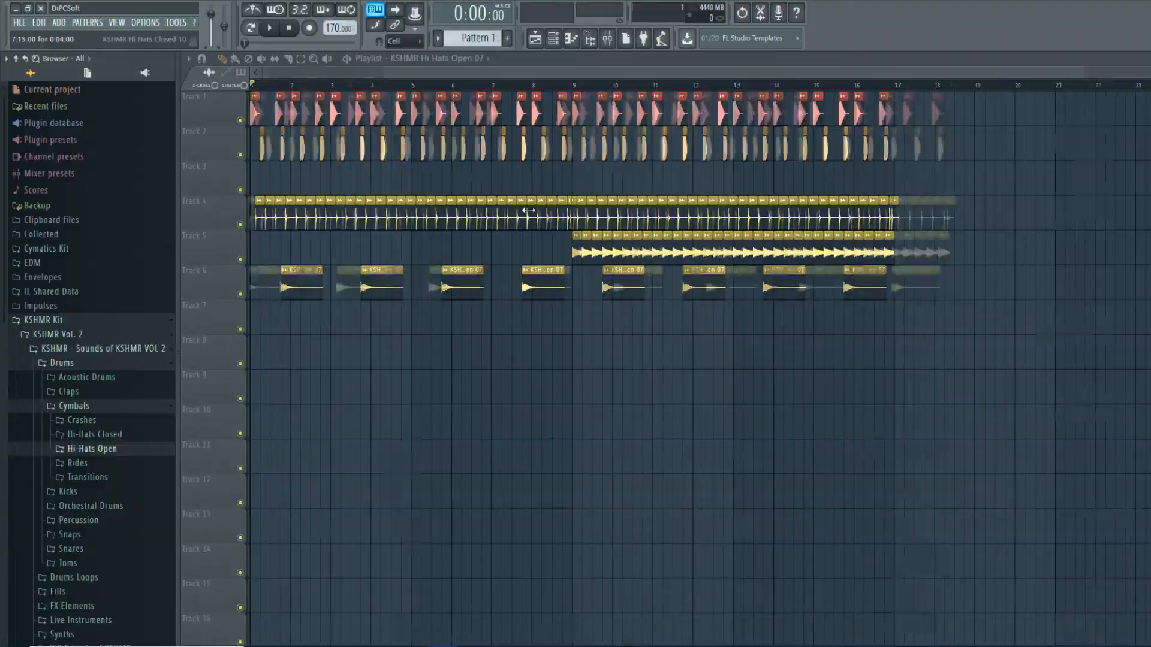
scroll(528, 210, up, 6)
scroll(495, 227, down, 4)
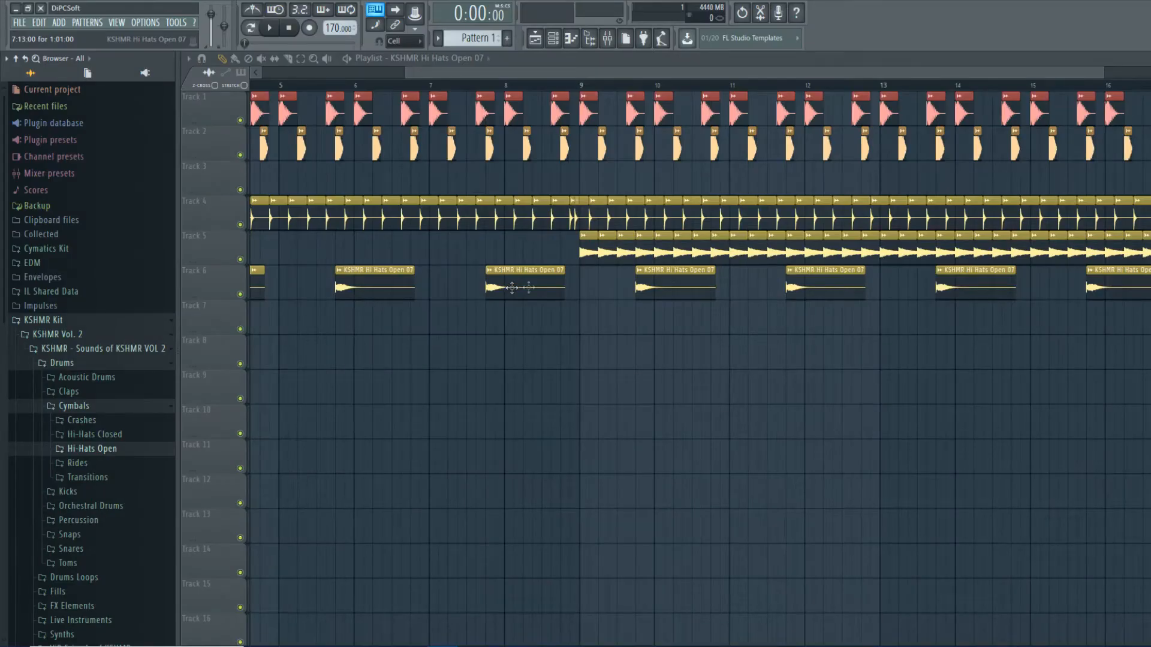
scroll(670, 258, up, 5)
scroll(671, 257, down, 7)
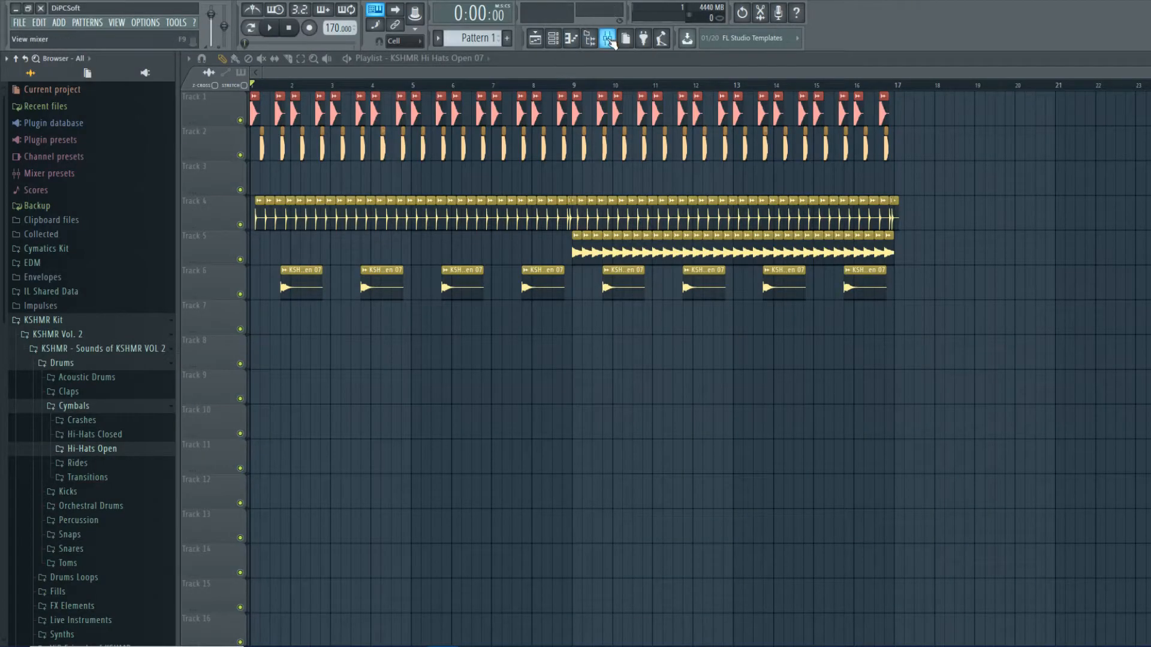
click(609, 39)
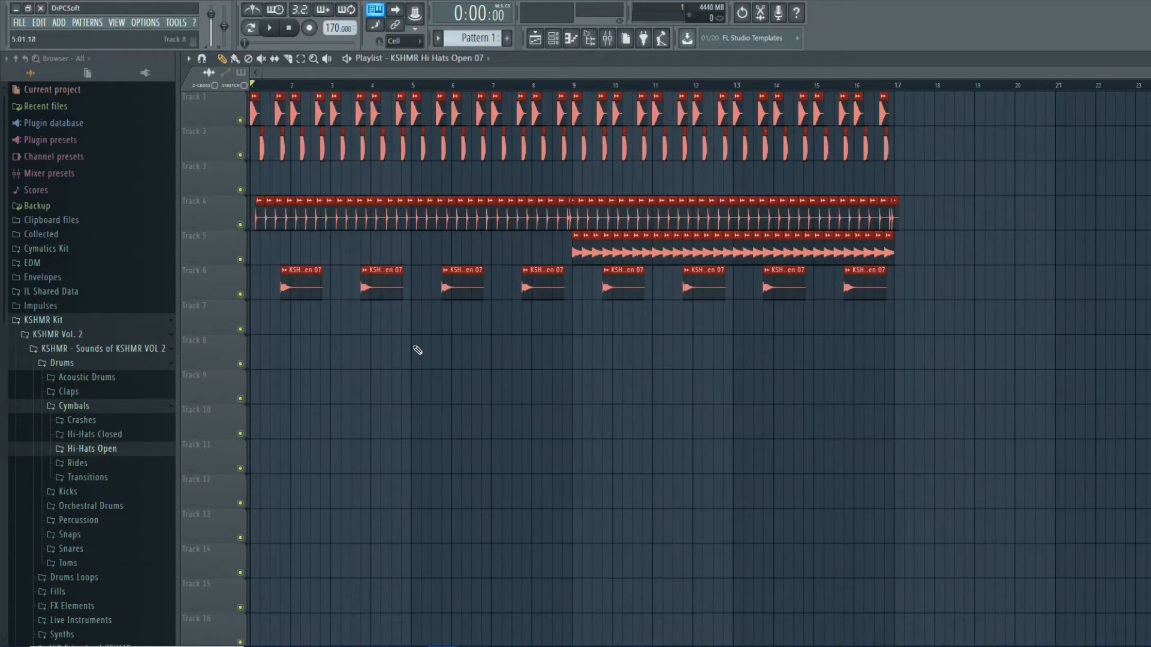
- Move the entire drum arrangement so that it starts at bar 9, then deselect the clips
drag(258, 111, 579, 102)
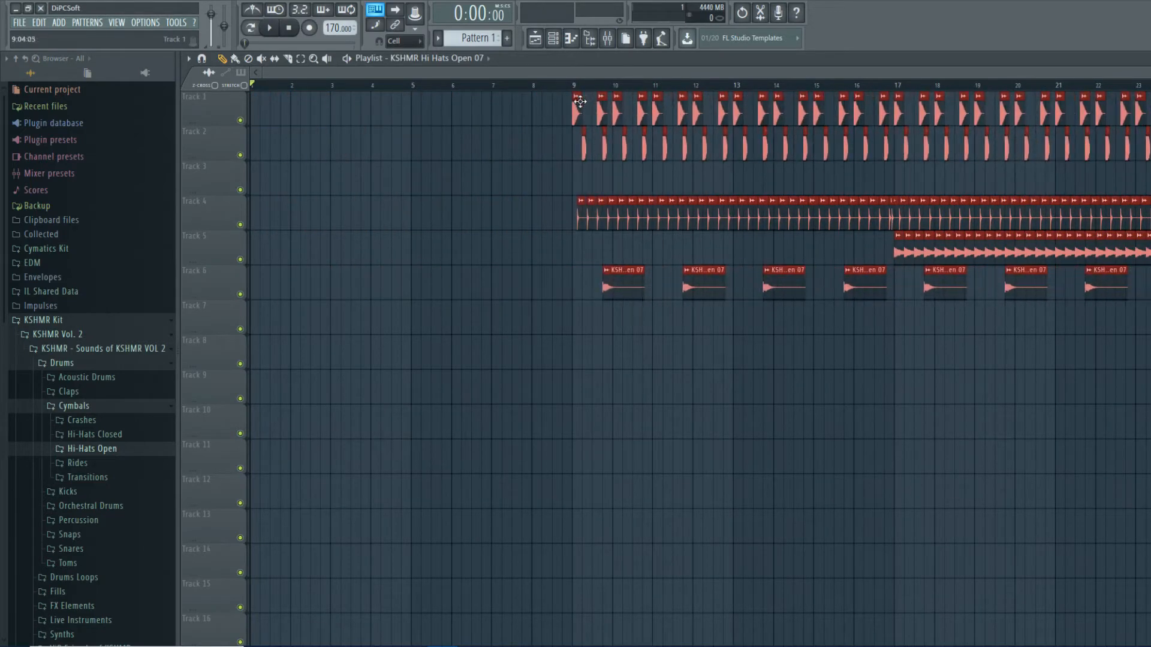
ctrl+click(463, 214)
scroll(468, 240, down, 1)
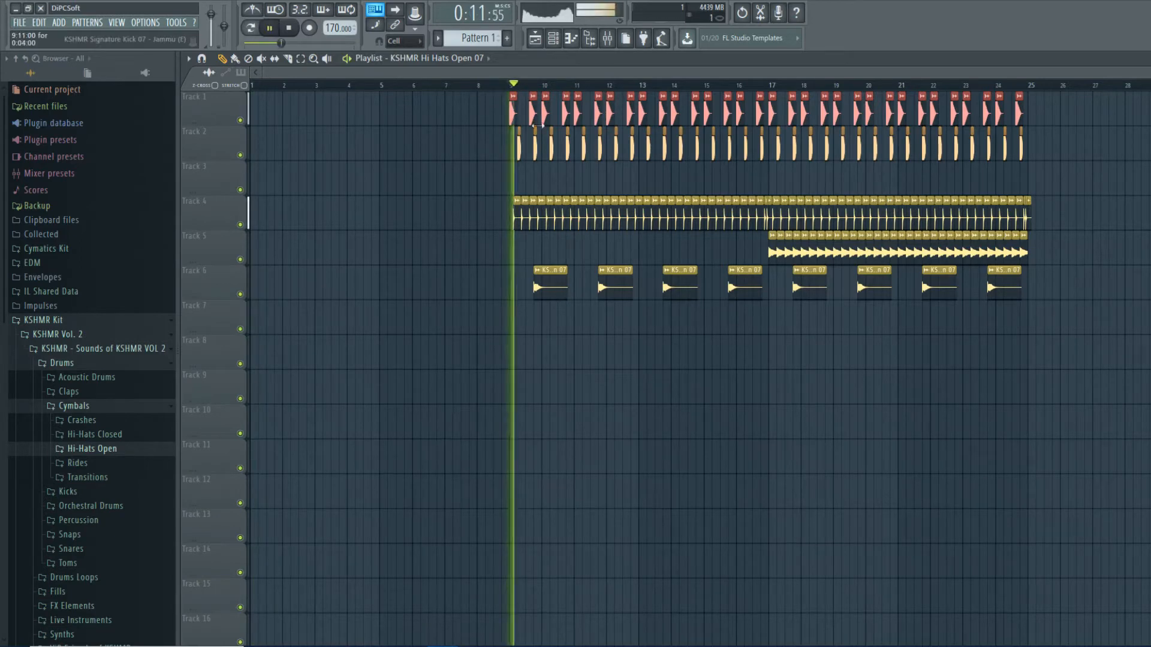
- Add a Serum synth channel to the channel rack
drag(1102, 199, 456, 376)
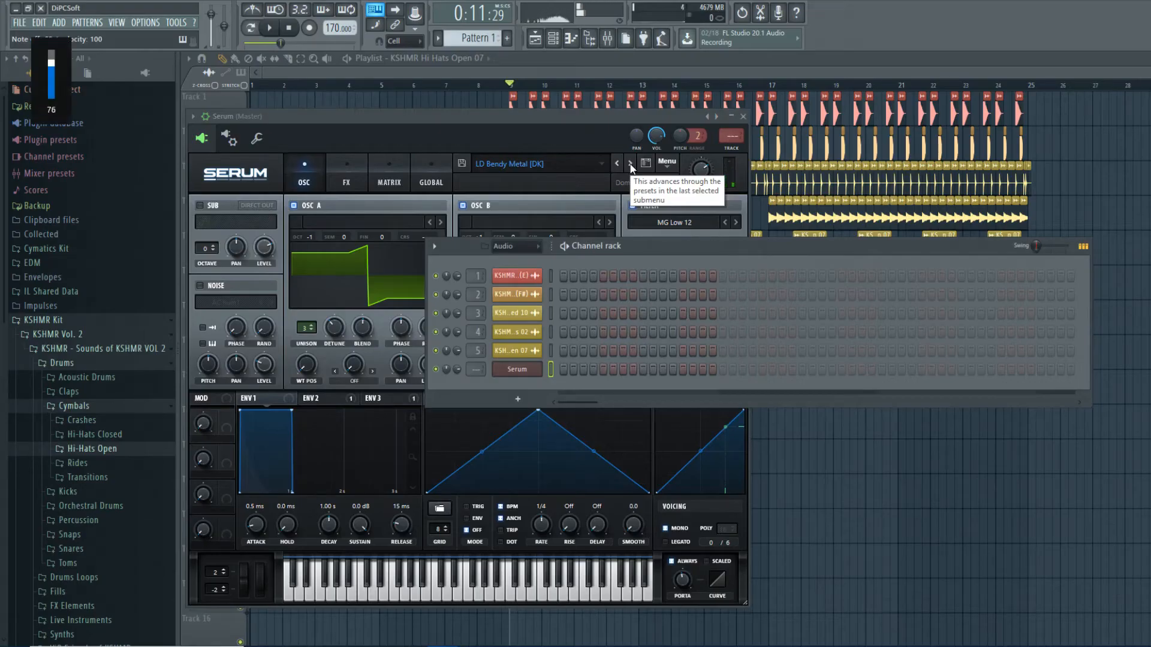
- Load the PL Dyk Pyk preset in Serum and rename Pattern 1 as Main Melody with a green color
click(631, 164)
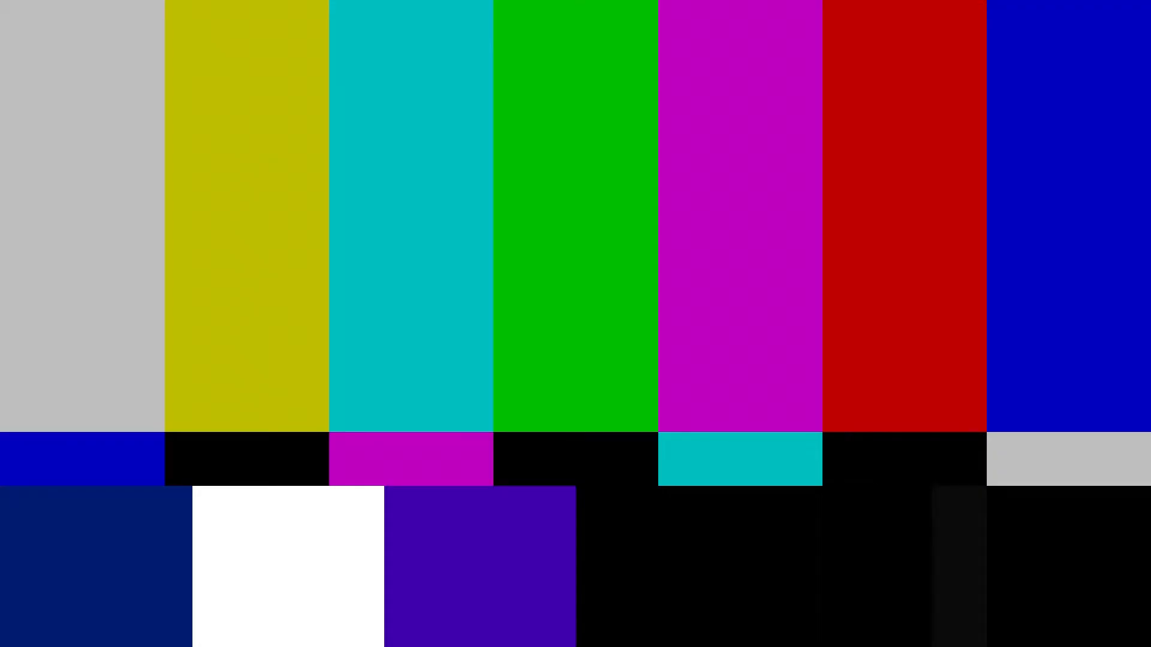
click(483, 40)
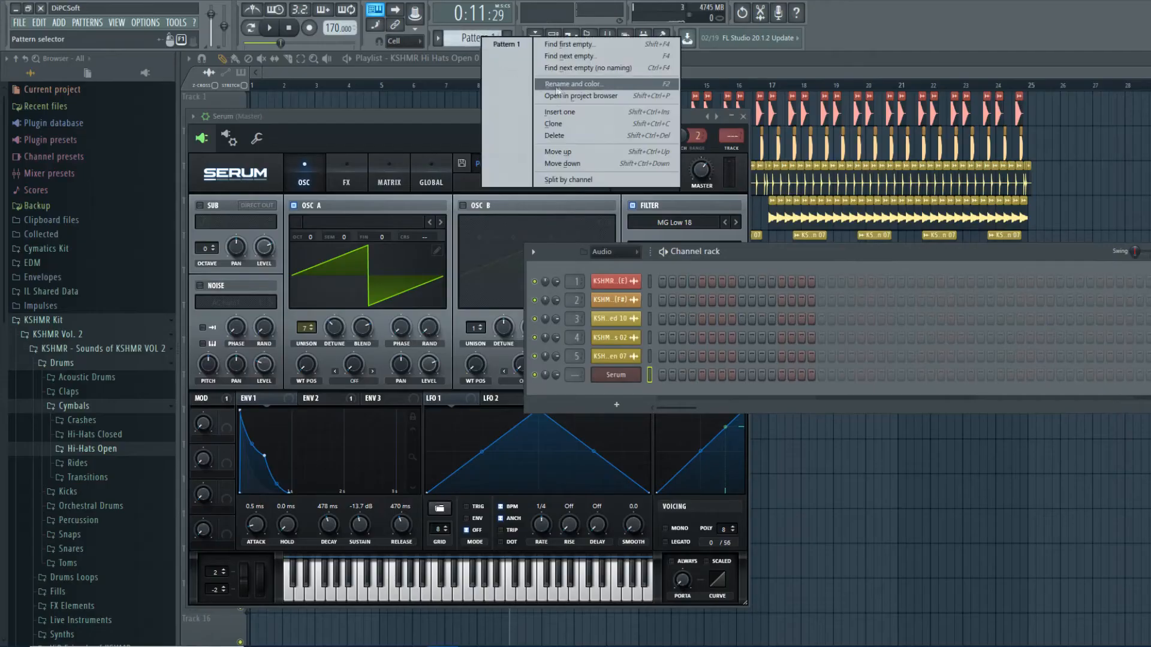
click(556, 87)
text(Main)
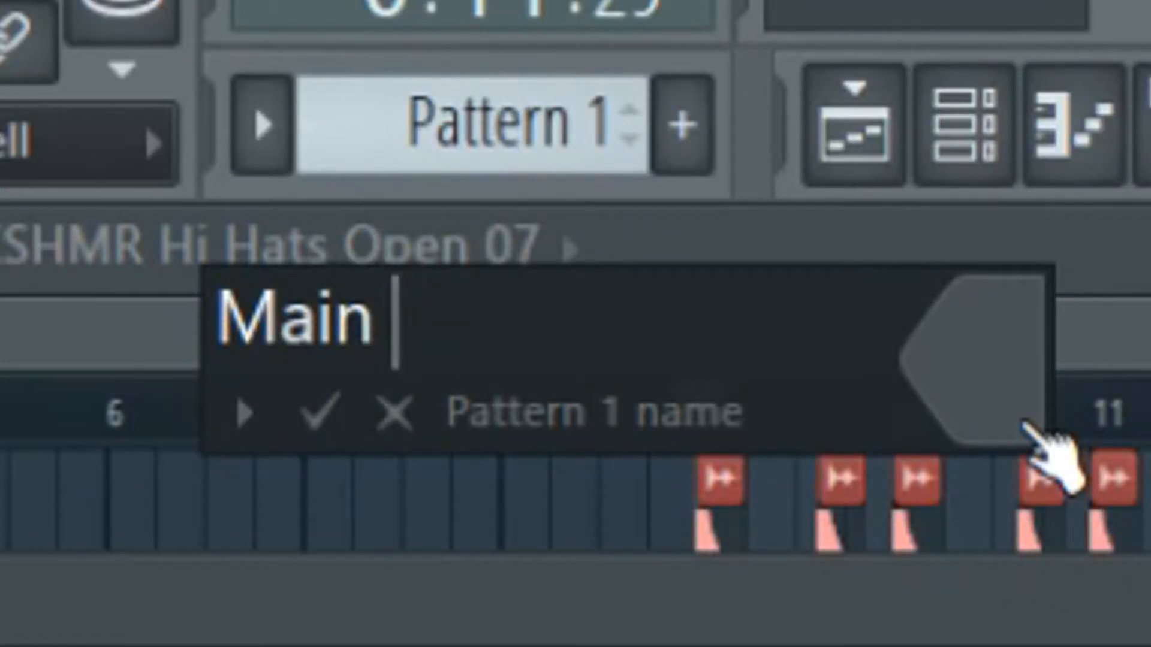
text( Melody)
click(1025, 425)
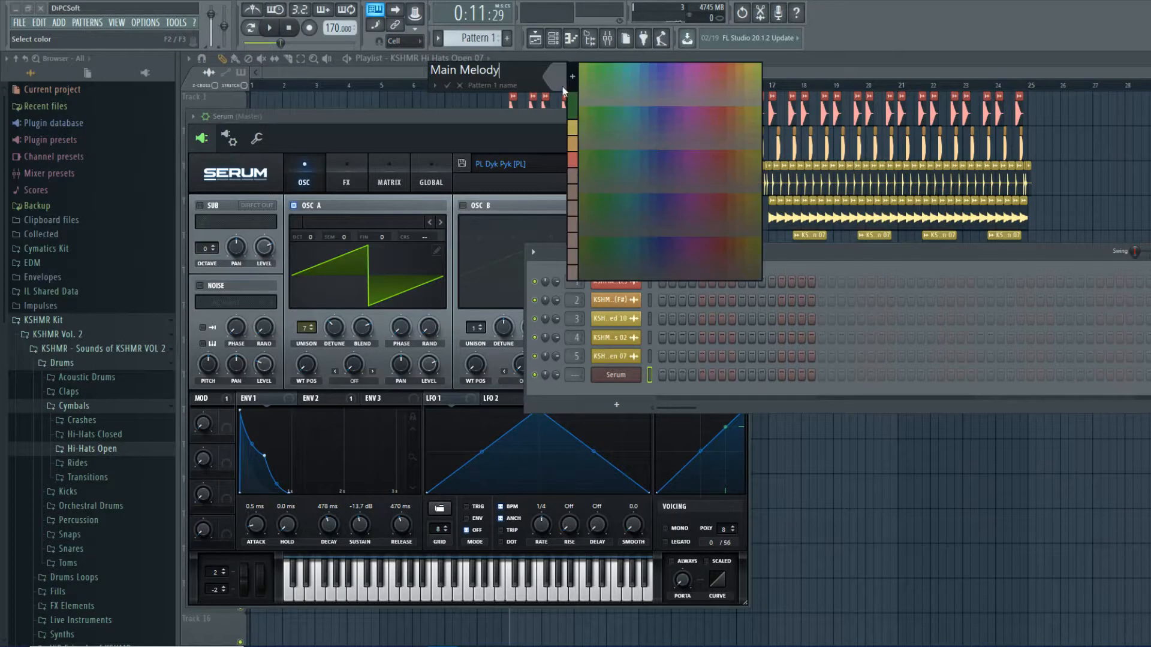
click(618, 72)
key(Return)
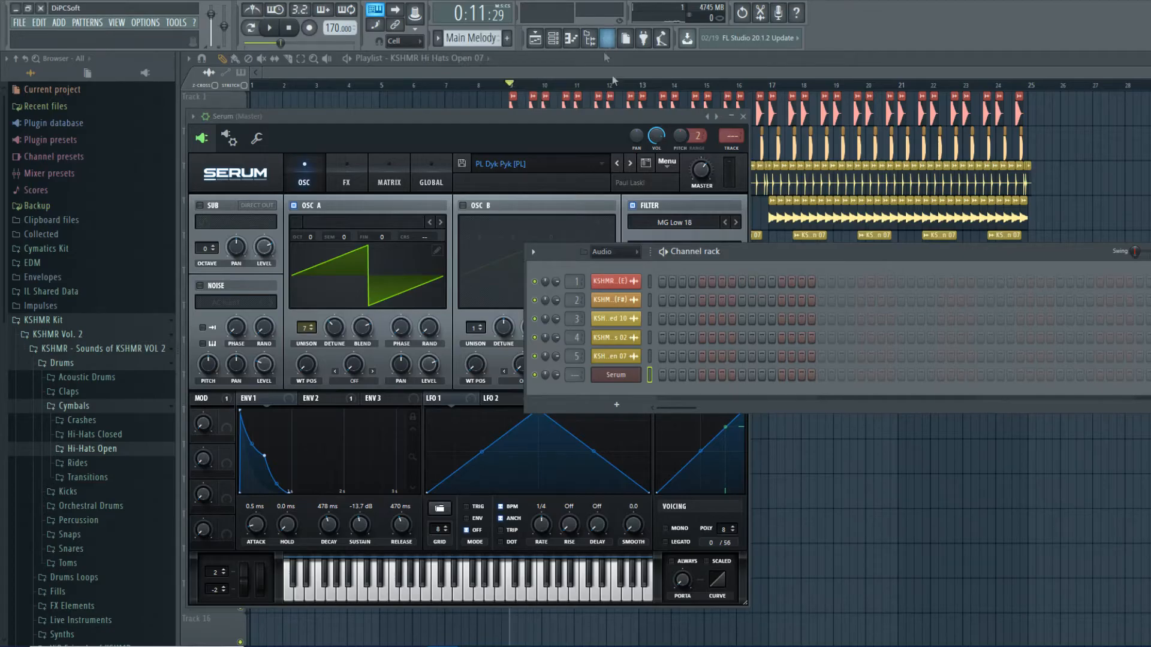
- Color the Serum channel green, route it to mixer track 6 and lower that track's level to 83%
right_click(636, 378)
click(675, 404)
click(686, 469)
click(606, 44)
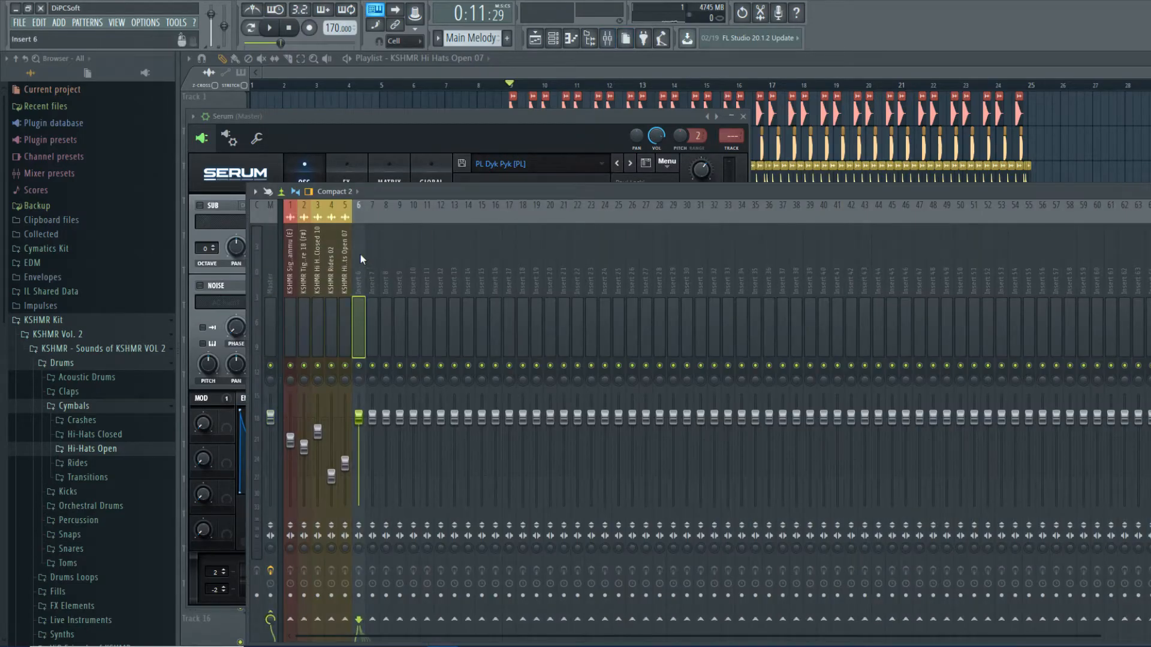
key(ctrl+l)
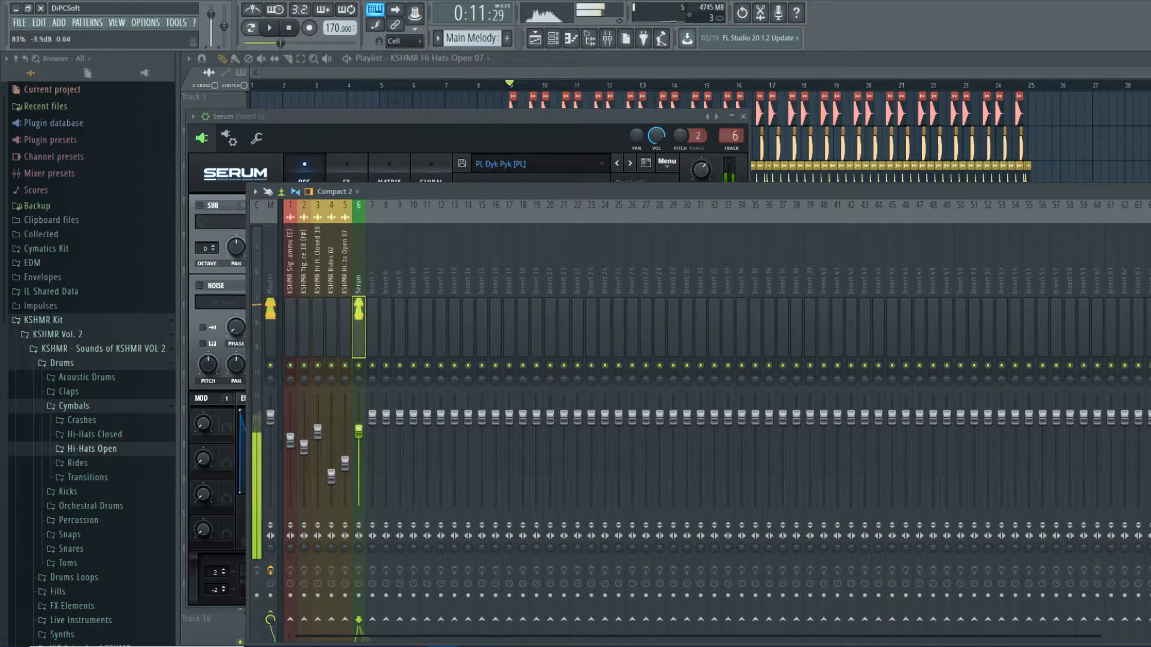
- Place a chord of C5, F5 and A5 at the start of bar 1 in Serum's piano roll
click(618, 74)
scroll(539, 234, down, 2)
scroll(564, 260, up, 2)
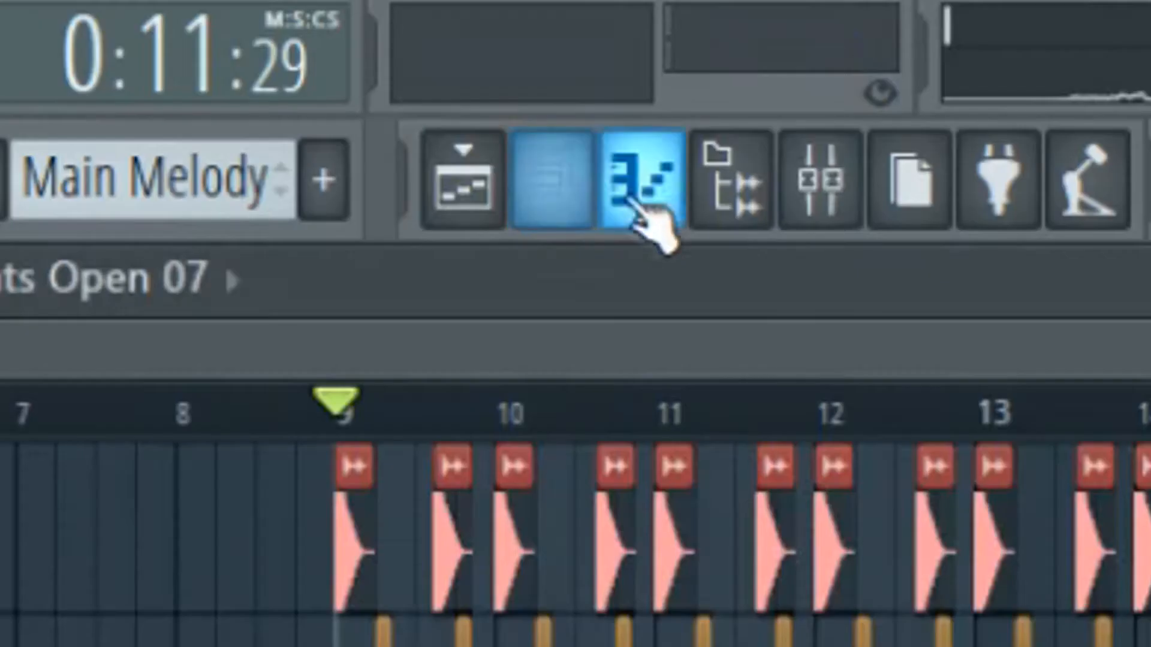
click(571, 39)
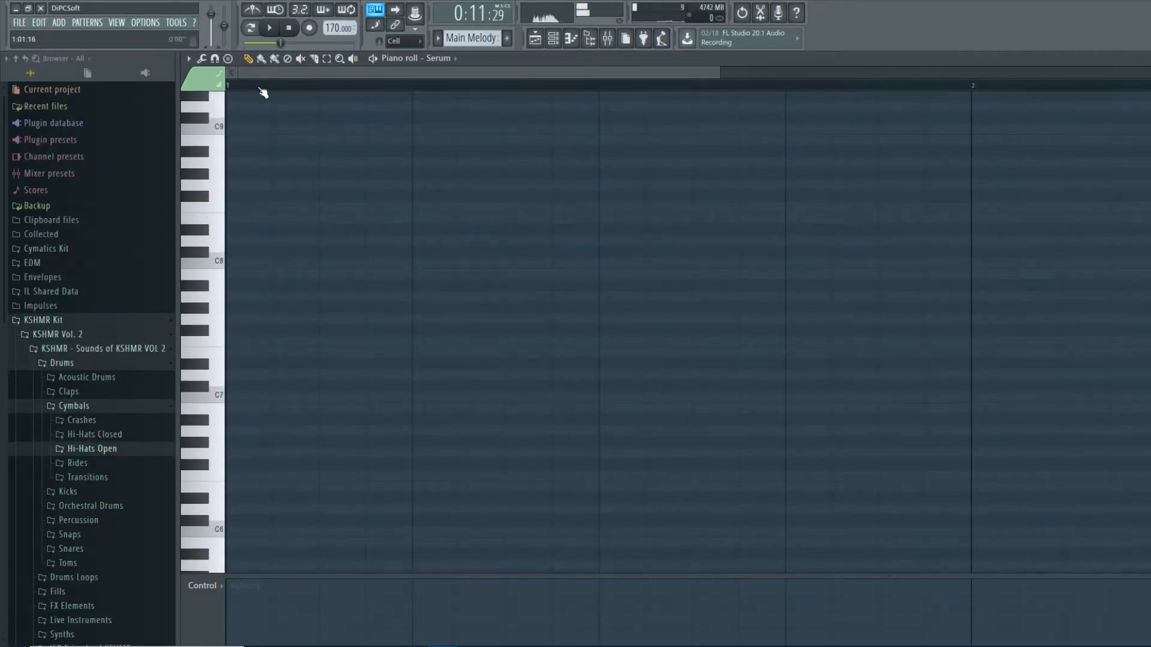
scroll(293, 231, down, 5)
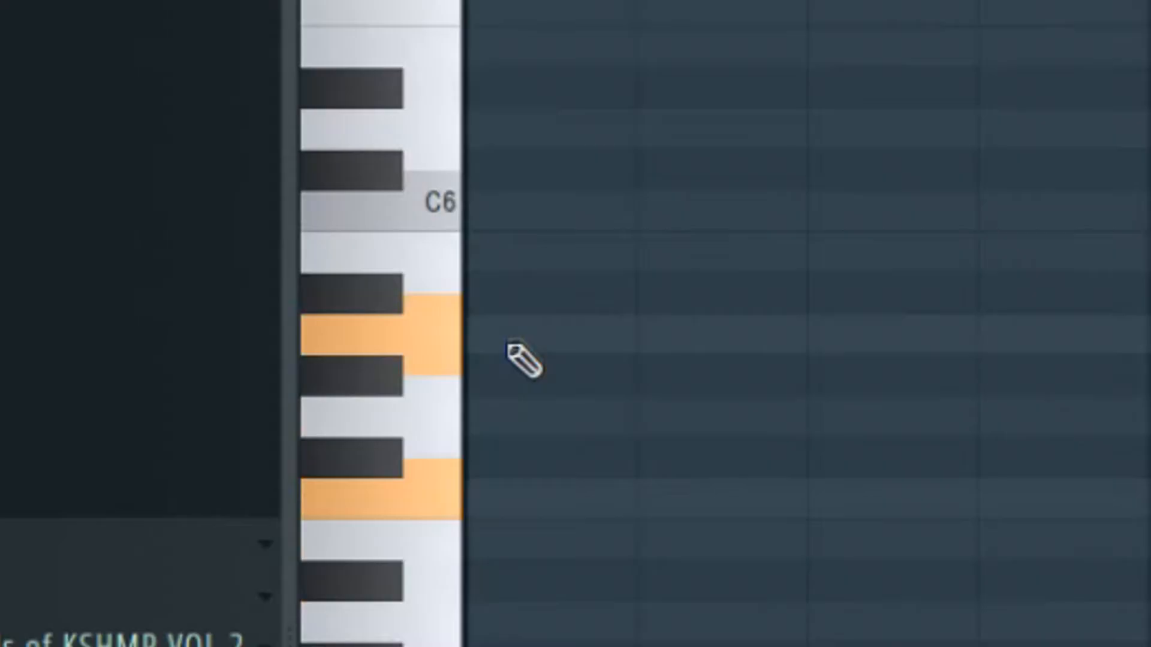
click(240, 262)
click(240, 307)
click(235, 364)
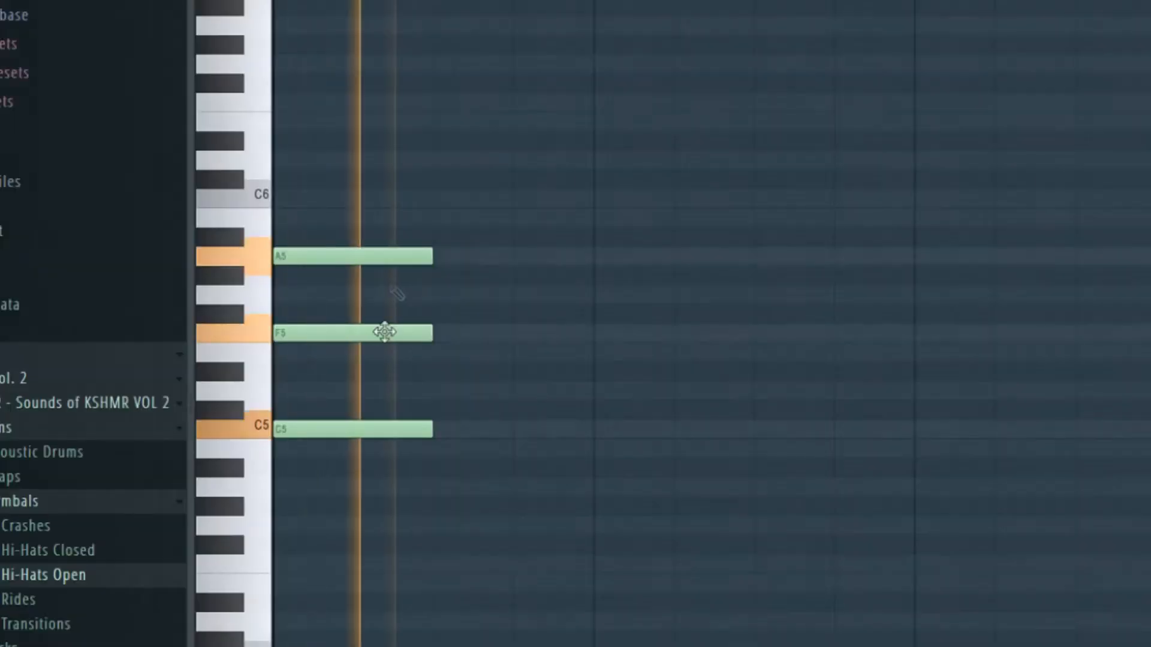
- Repeat the chord in a syncopated rhythm across bars 1 and 2 and play it back
drag(310, 217, 324, 444)
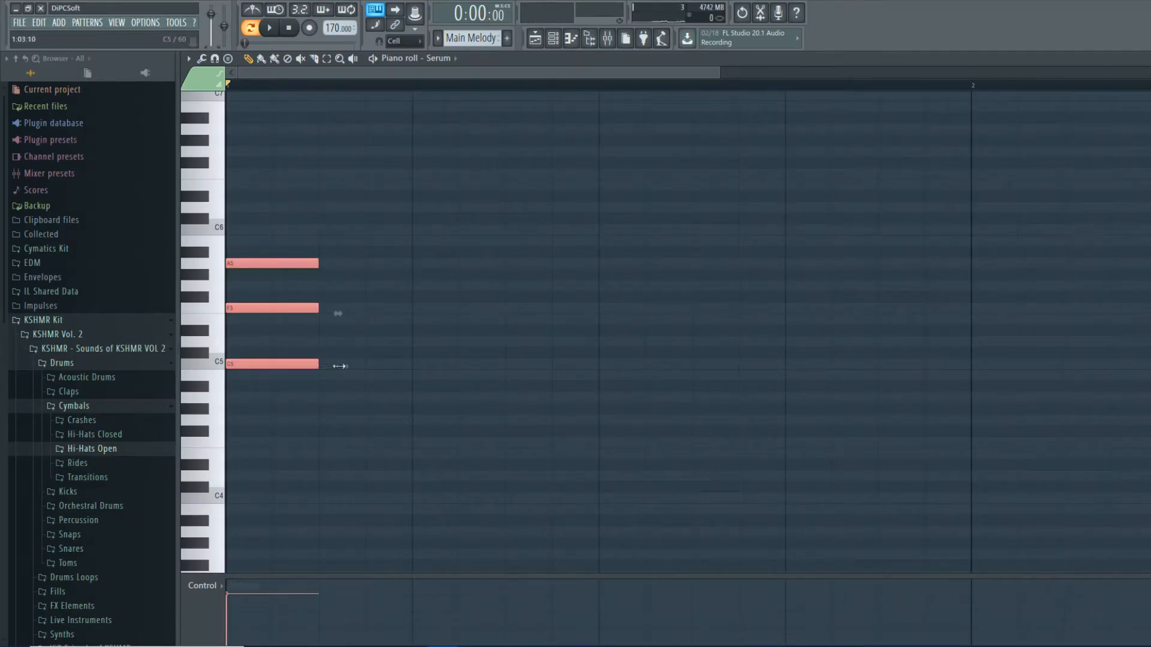
scroll(388, 285, down, 3)
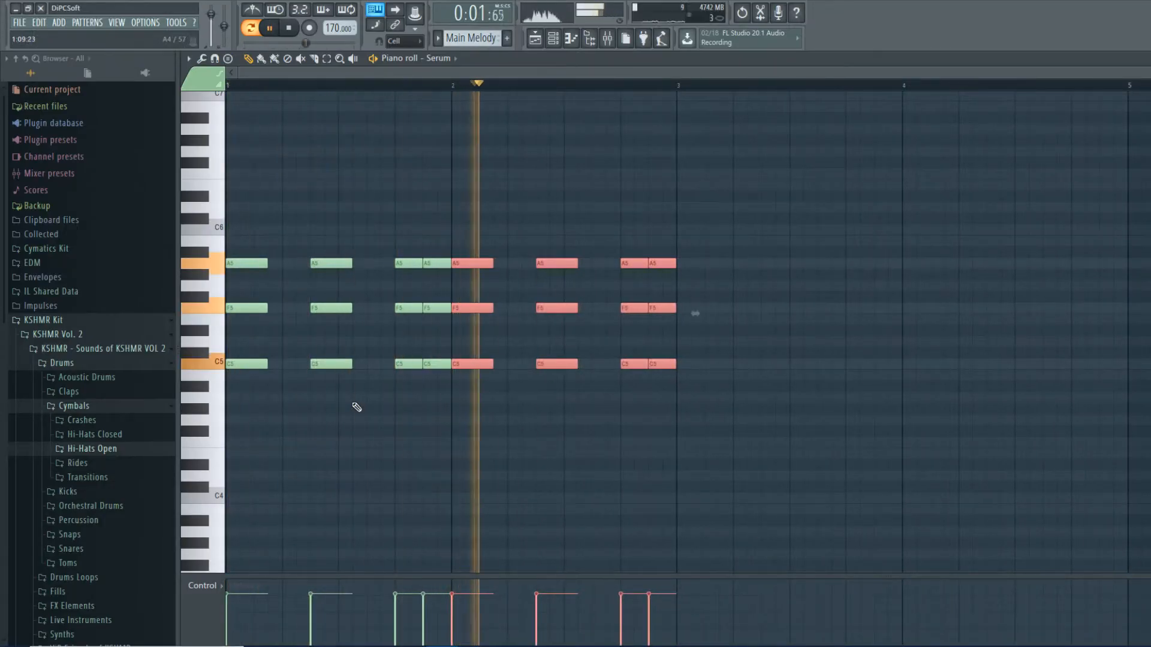
key(space)
- Adjust the reverb size and mix in Serum's effects, bringing the mix to about 20% during playback
click(552, 39)
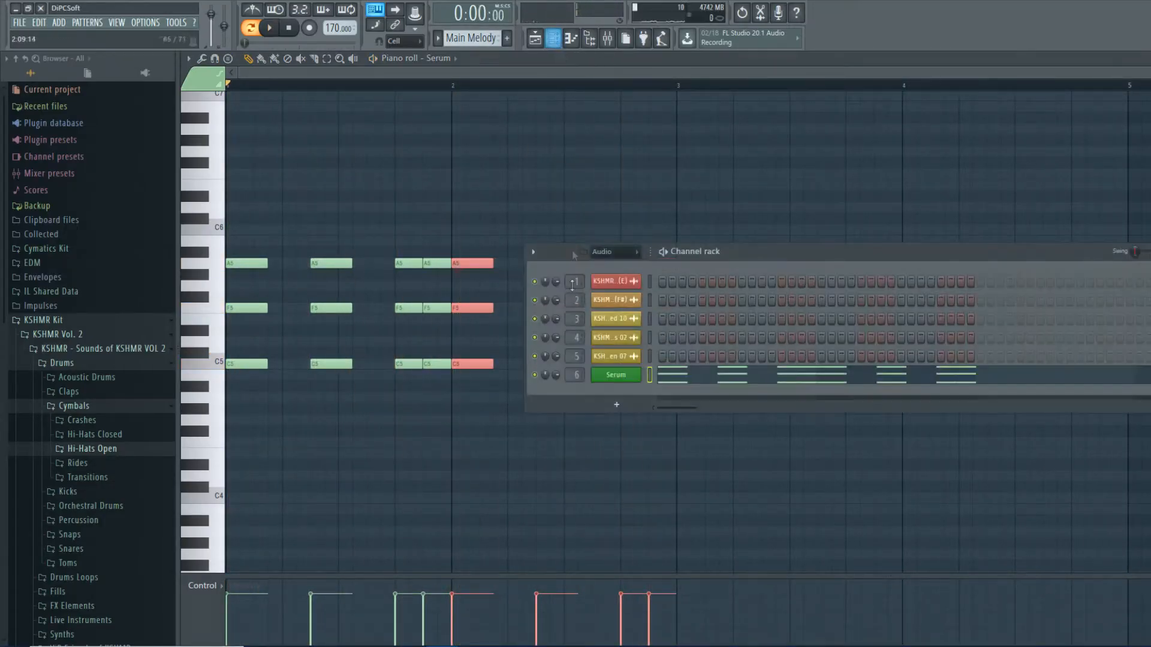
click(610, 374)
click(340, 174)
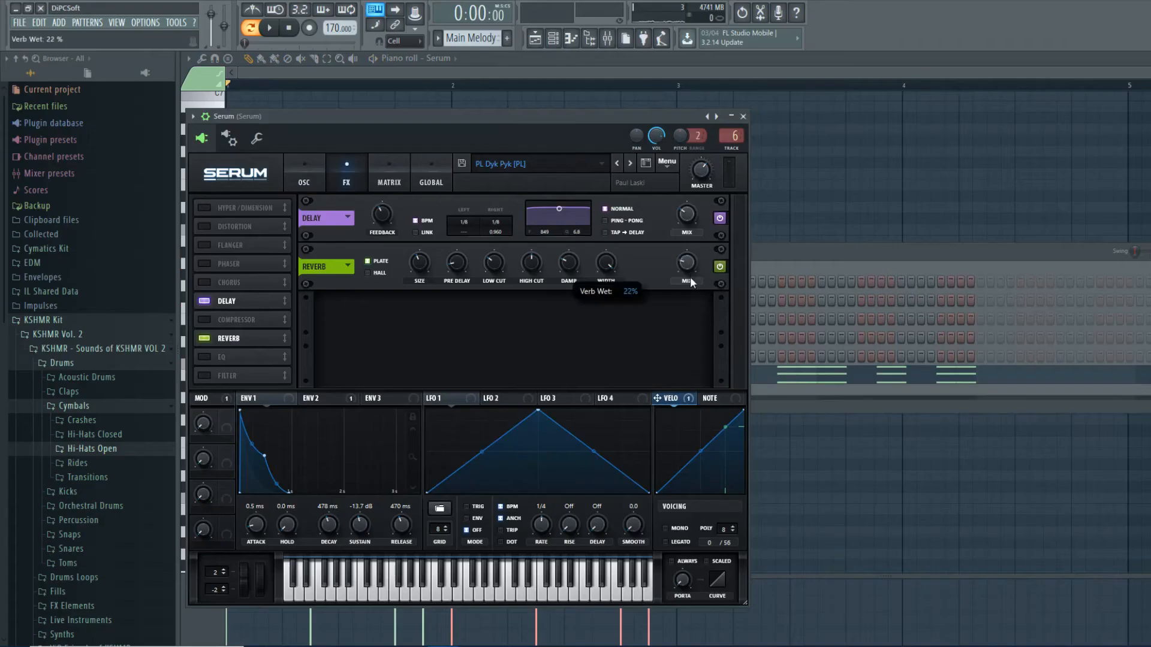
click(682, 264)
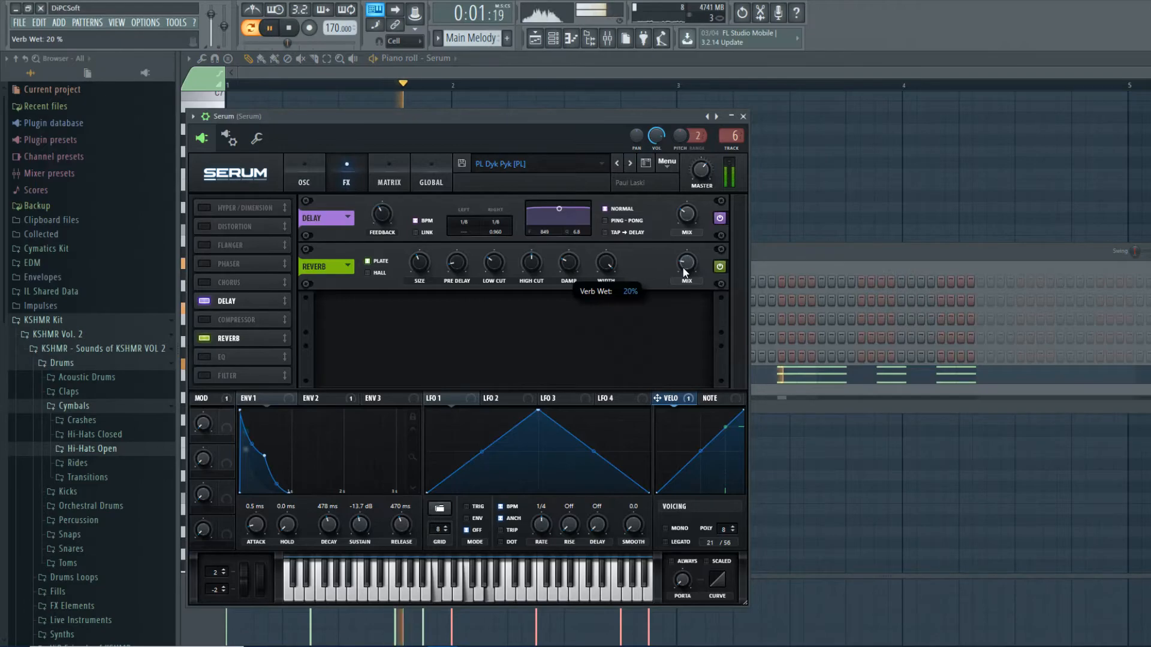
drag(423, 266, 425, 275)
mouse_move(681, 275)
mouse_down()
mouse_move(685, 243)
mouse_move(687, 283)
mouse_up()
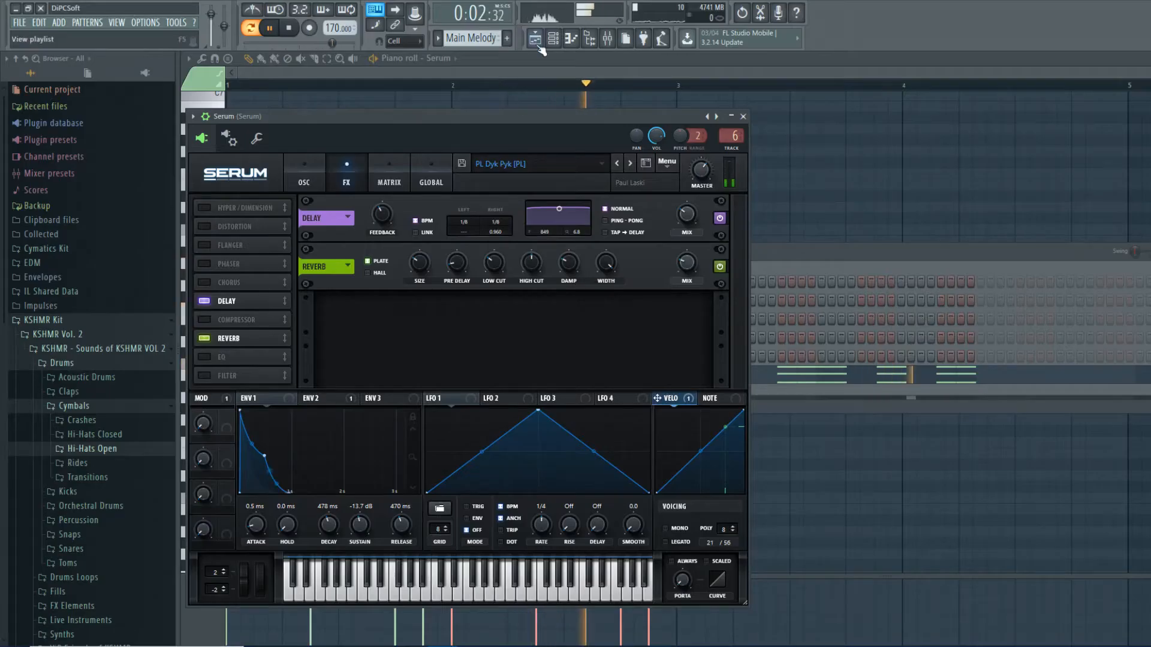
- Transpose the chord voices in bars 1 and 2 to G#4, D#5 and G5 while auditioning the pattern
click(535, 72)
key(space)
key(space)
key(space)
key(space)
drag(402, 309, 402, 342)
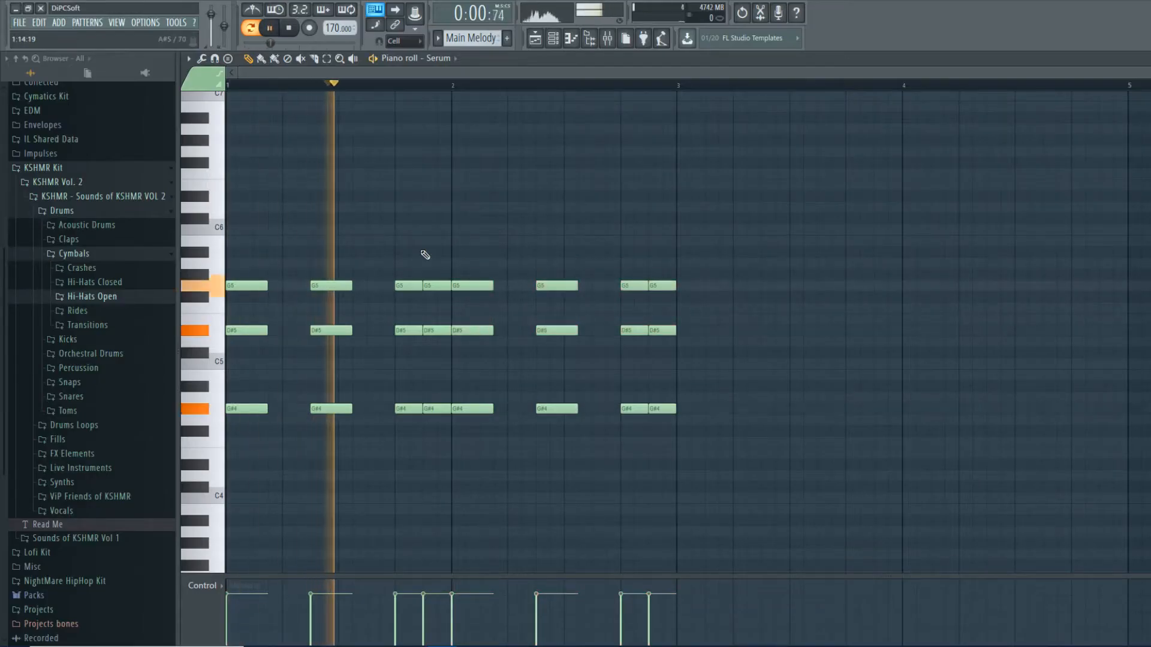
key(space)
- Duplicate the two-bar chord pattern into bars 3 and 4 and lower its bass notes to F4
drag(734, 401, 231, 419)
key(ctrl+b)
drag(683, 409, 683, 442)
key(space)
key(space)
- Duplicate the selected notes and lower the G5 notes in bars 3 and 4 to F5, auditioning the result
key(ctrl+b)
drag(1146, 269, 680, 293)
drag(686, 285, 687, 308)
key(space)
key(space)
- Complete the progression with G4, D5, G5 and C6 in bars 5–6 and C4, C5, G5 and A#5 in bars 7–8
mouse_move(1146, 316)
mouse_down()
mouse_move(687, 352)
mouse_move(686, 342)
mouse_move(687, 364)
mouse_up()
key(space)
key(space)
key(space)
key(space)
key(space)
key(space)
key(space)
key(space)
- Play the eight-bar Main Melody chord progression from bar 1 to check it
scroll(687, 359, down, 1)
click(231, 86)
key(space)
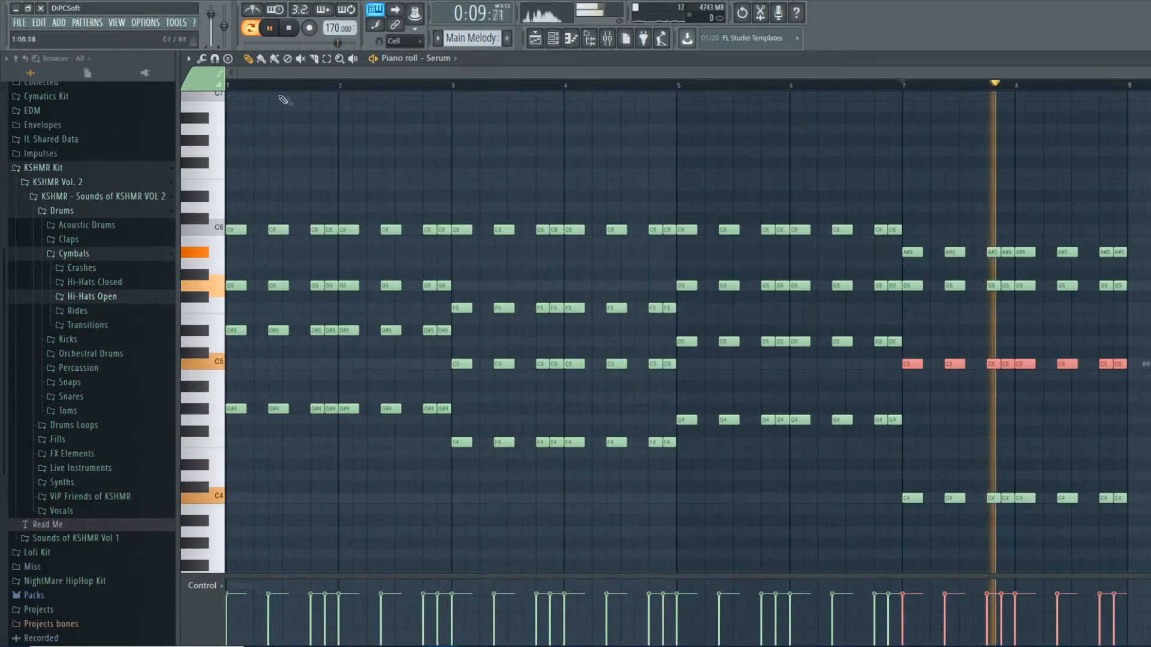
key(space)
key(space)
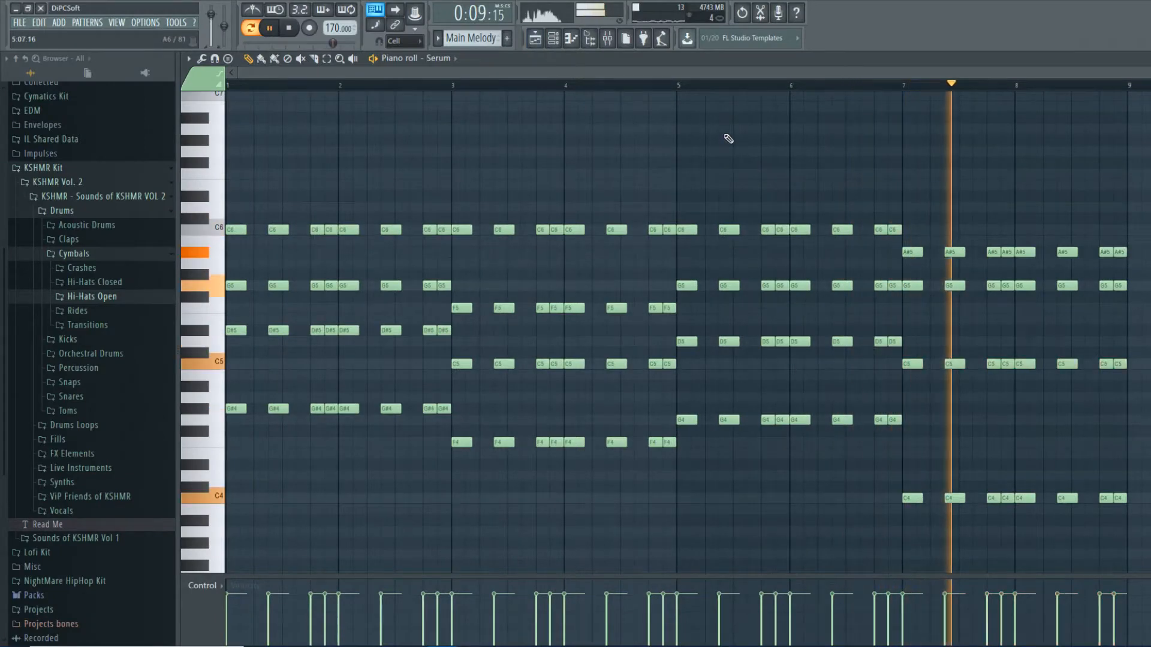
key(space)
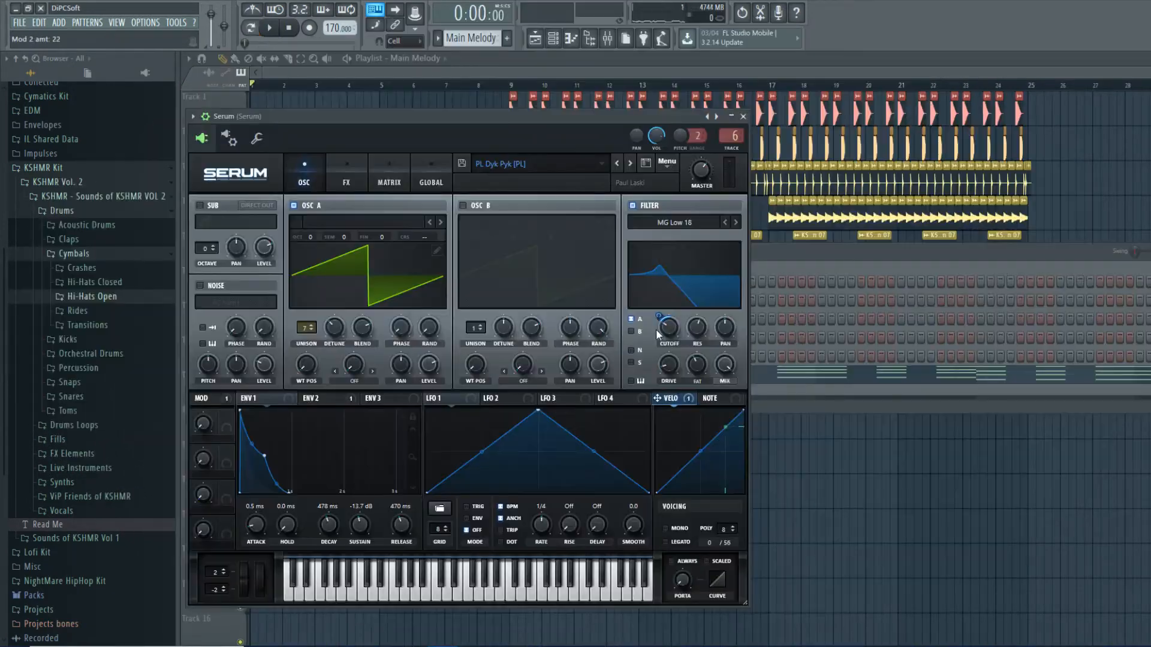
- Create an automation clip for Serum's filter cutoff modulation by multilinking the adjusted controls
drag(658, 316, 659, 315)
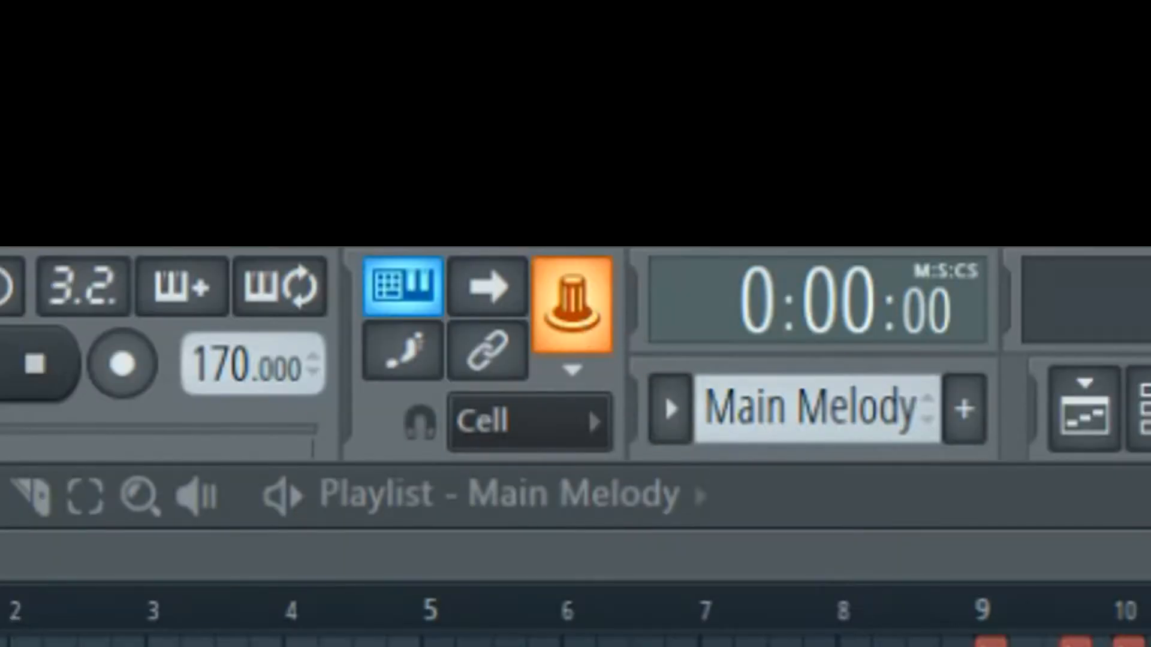
drag(669, 326, 669, 327)
right_click(590, 315)
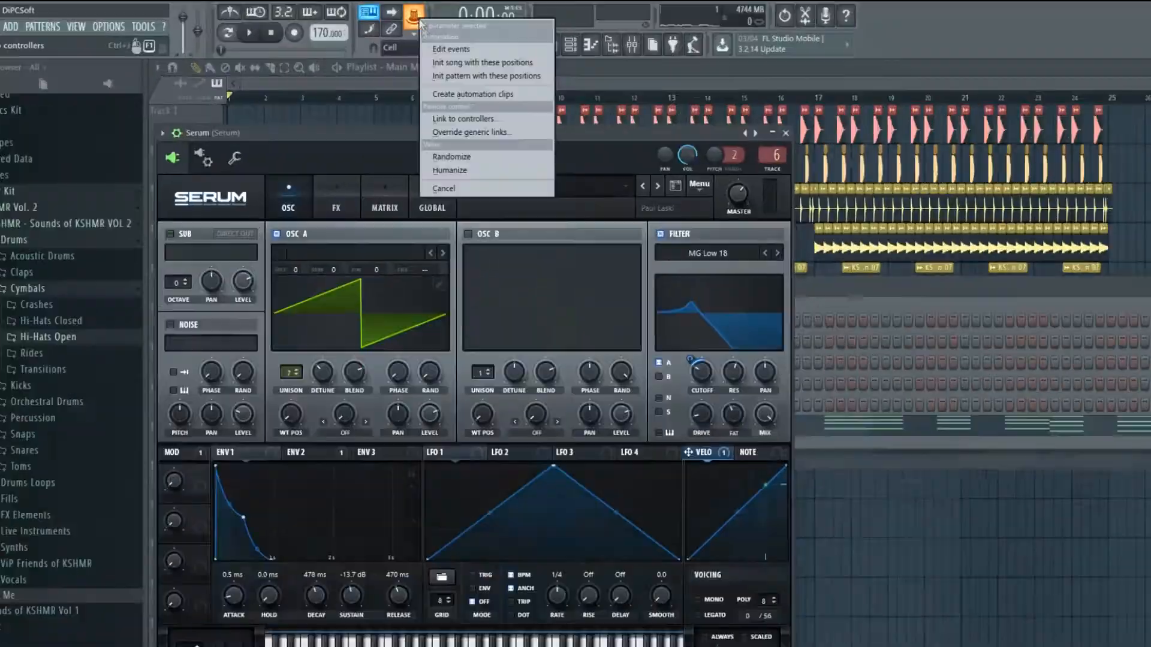
click(475, 94)
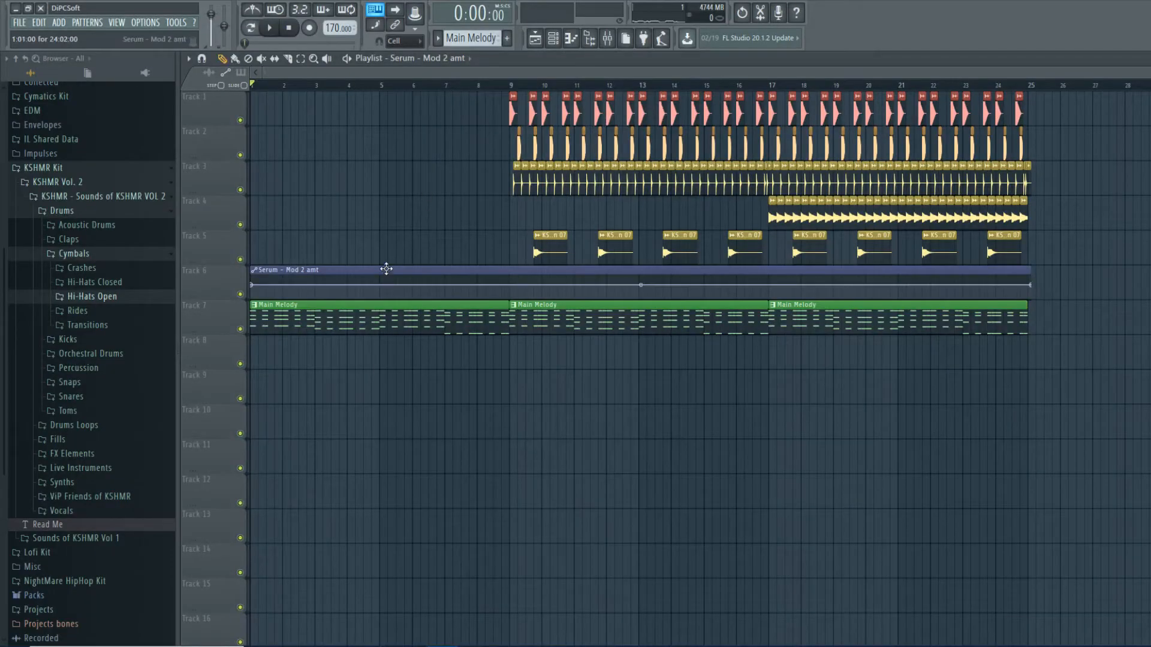
- Place the Serum automation clip on Track 8, shape the filter cutoff to rise from bar 1 to bar 9, and play it
drag(386, 268, 369, 328)
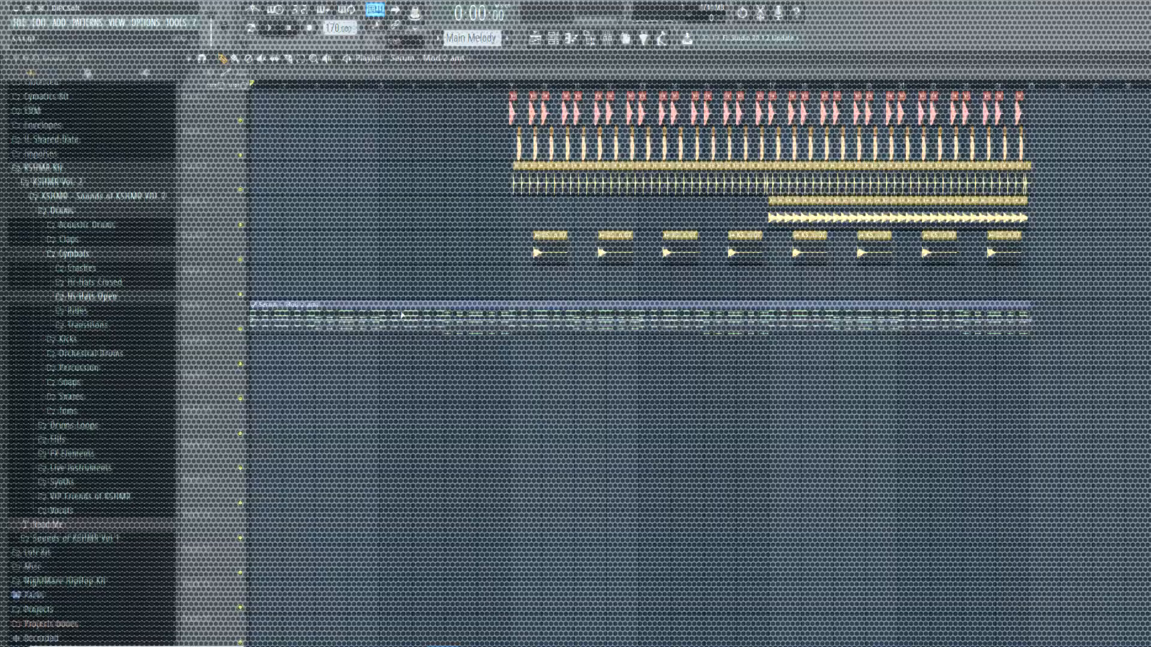
drag(258, 307, 256, 342)
right_click(254, 346)
key(space)
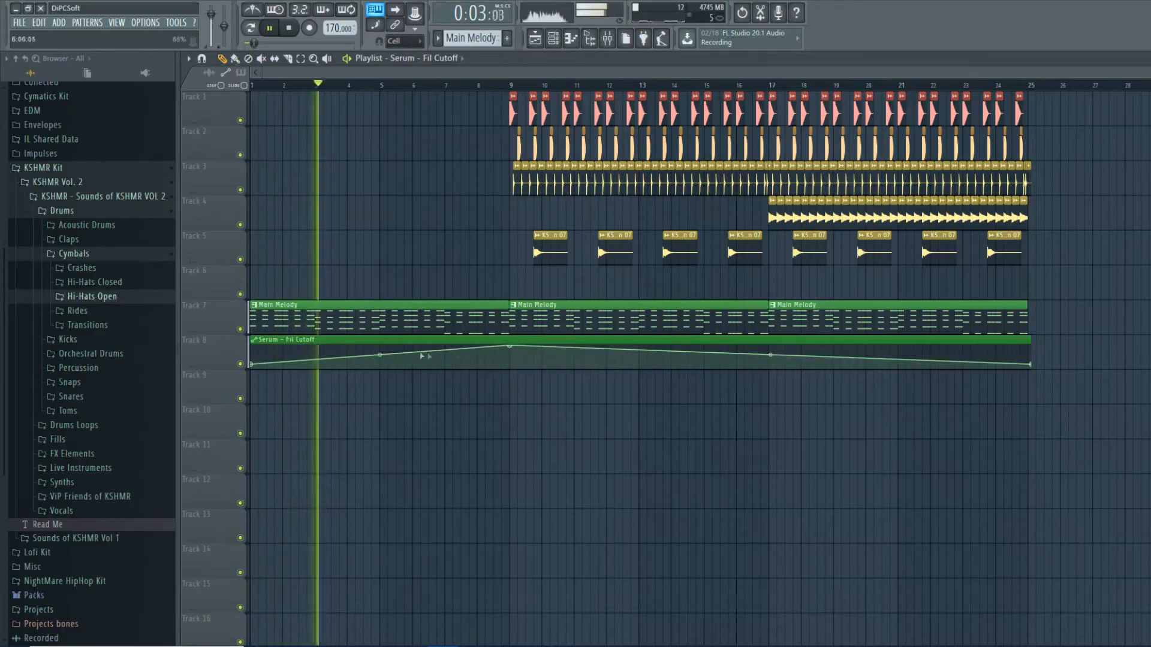
key(space)
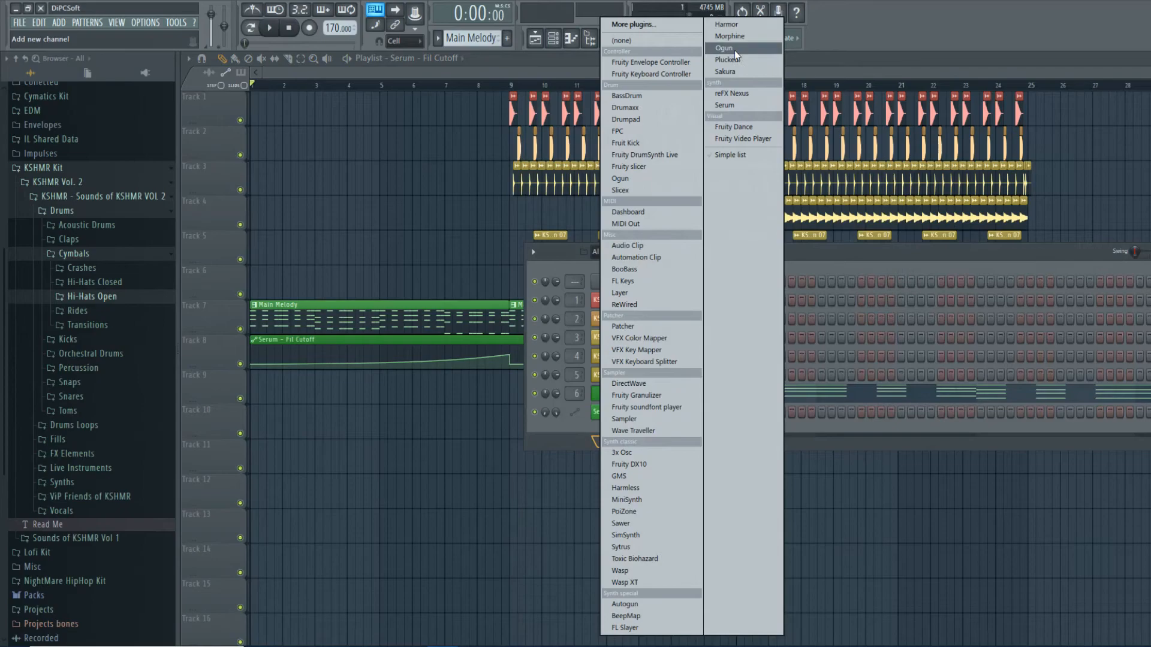
- Add a Morphine synth channel and load the WND Pan Pipes NUC preset from the Brass & Wind bank
click(736, 36)
click(321, 234)
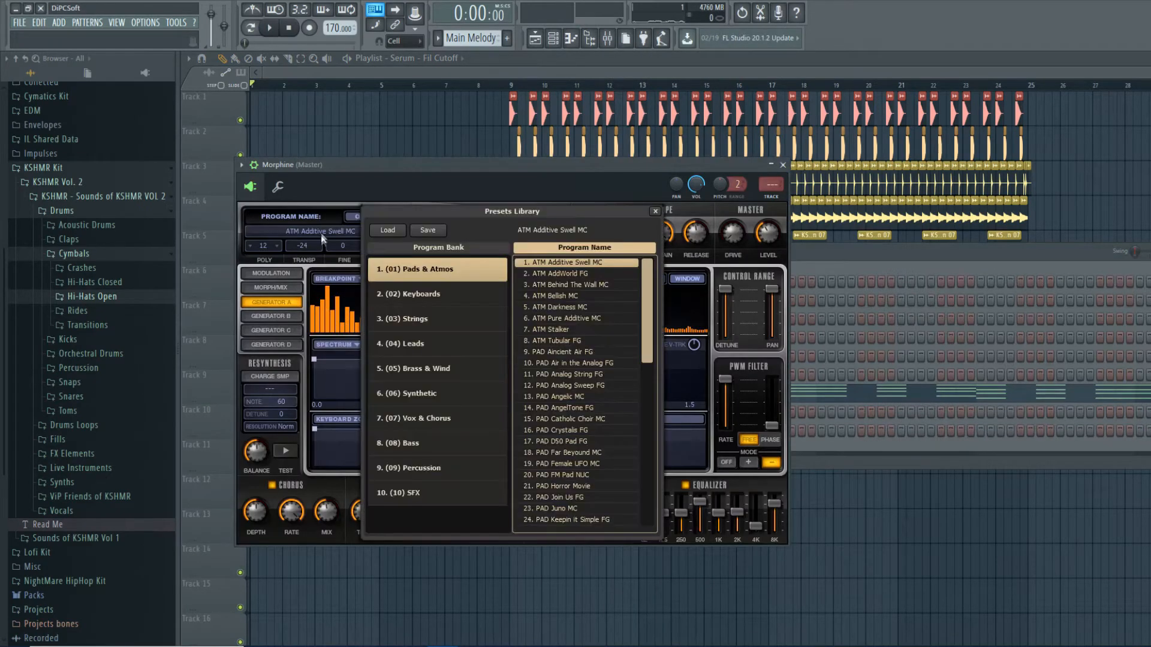
click(444, 394)
click(623, 385)
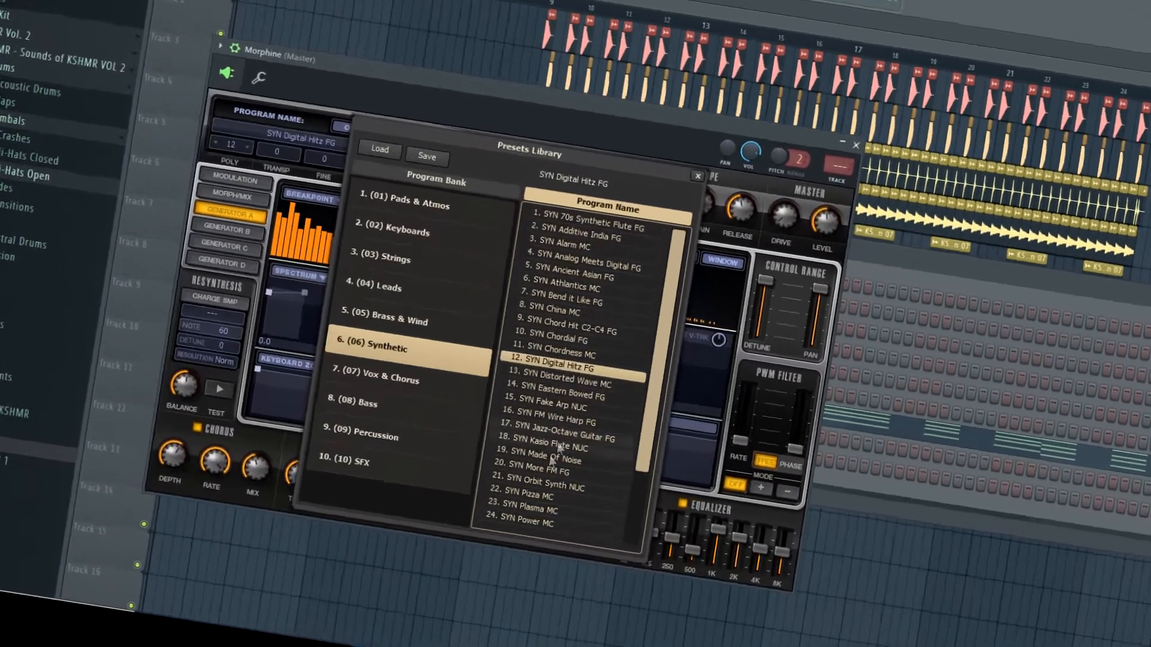
click(593, 464)
click(520, 477)
click(541, 391)
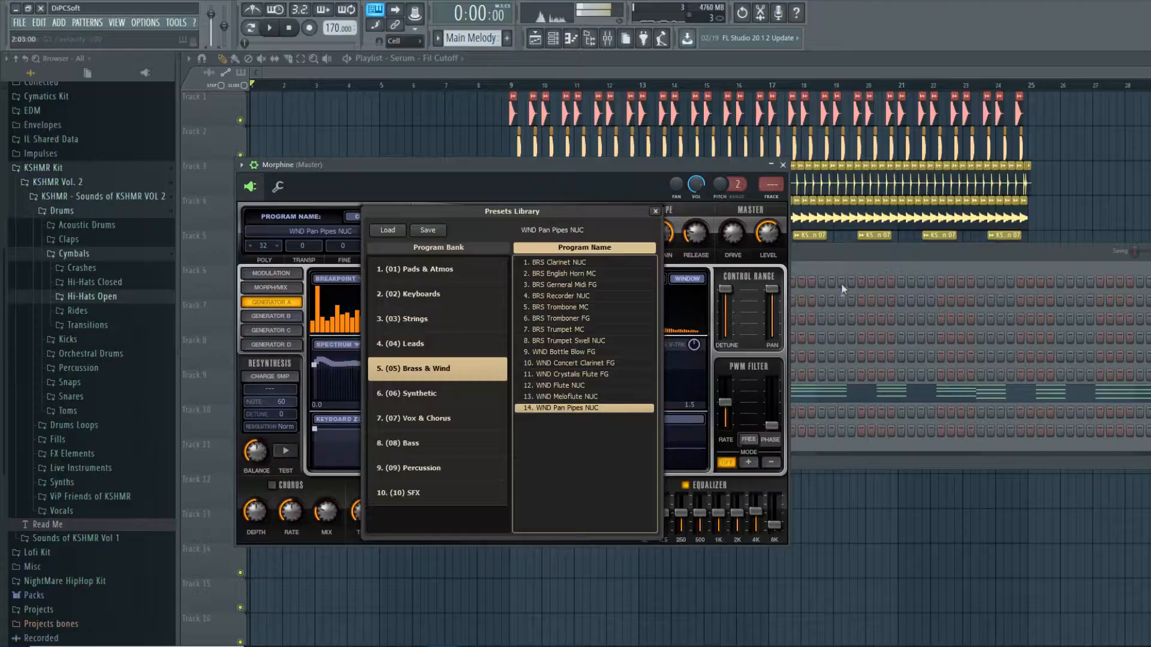
- Color the Morphine channel green, route it to mixer track 7 and lower its level to 50%
click(847, 261)
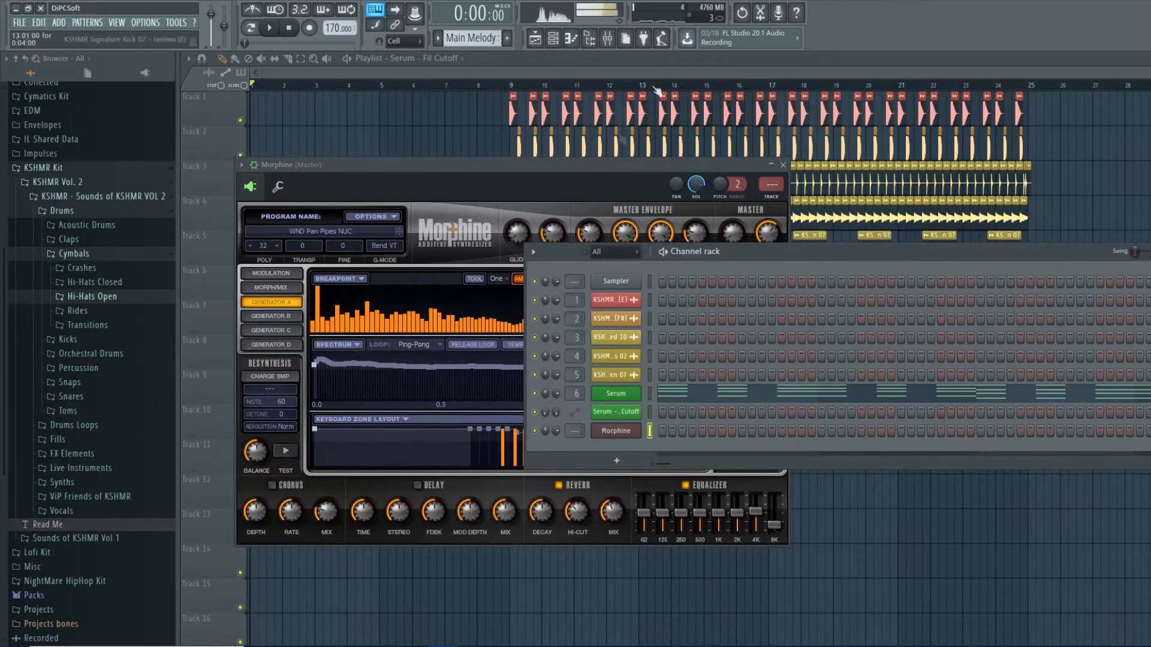
right_click(612, 426)
click(666, 459)
click(677, 498)
key(F9)
click(372, 290)
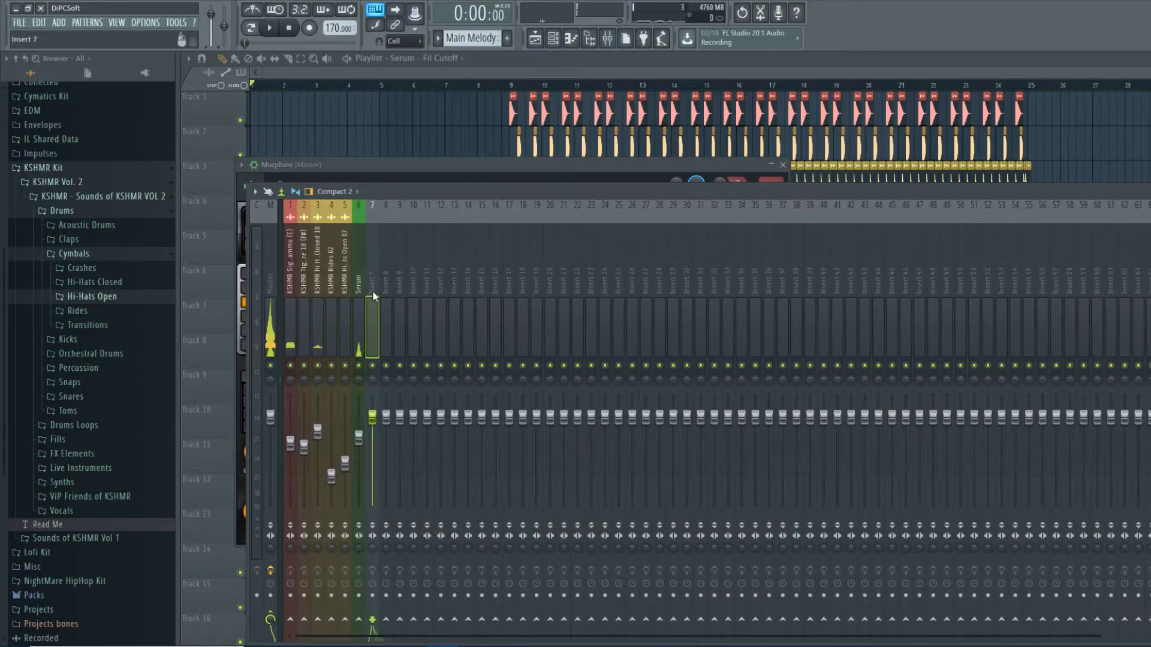
key(ctrl+l)
drag(372, 423, 372, 461)
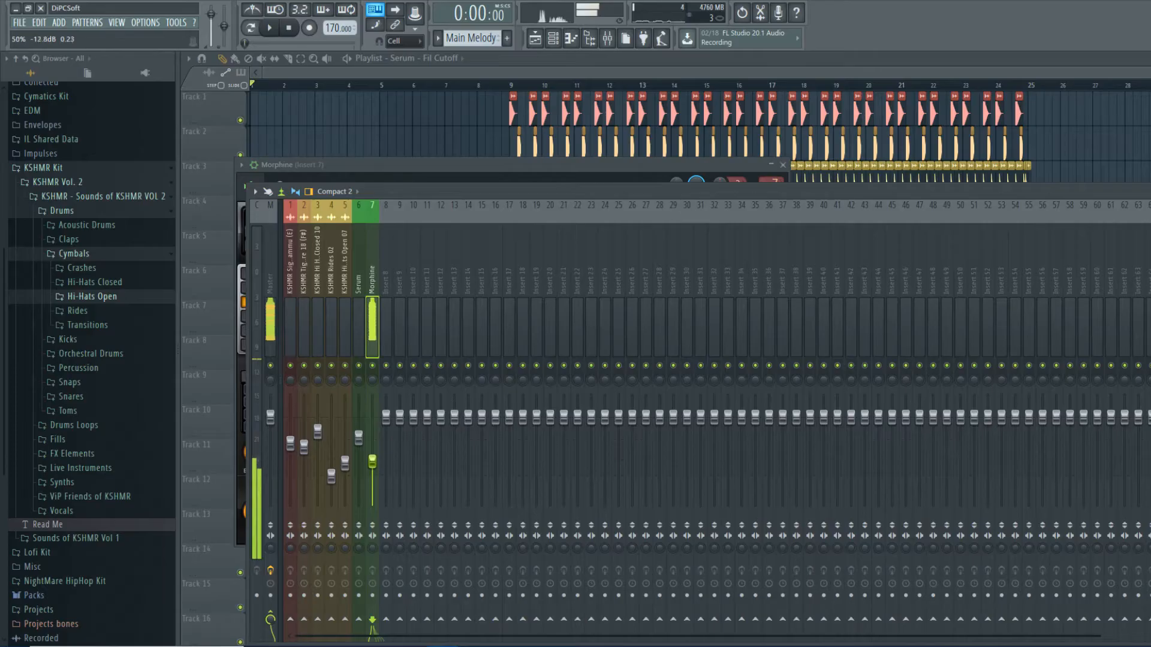
- Open the name and color editor for the current pattern
scroll(469, 38, down, 1)
right_click(468, 37)
click(562, 85)
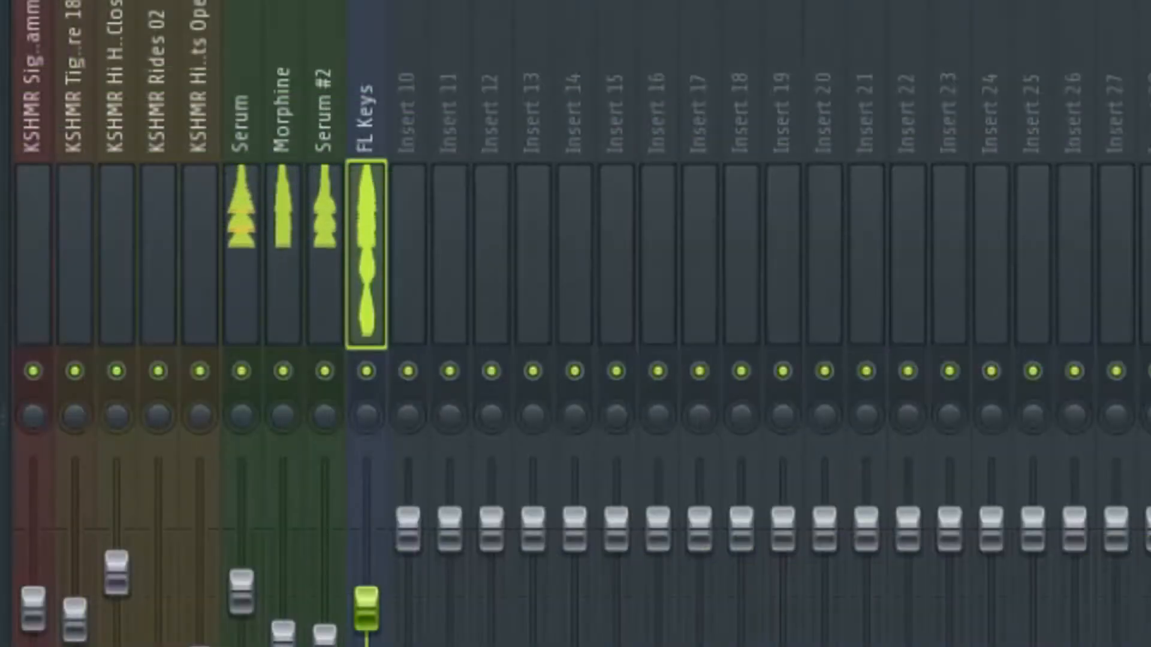
- Lower the Serum track's level in the mixer to balance it with Morphine, Serum #2 and FL Keys
drag(242, 591, 283, 646)
drag(399, 444, 373, 462)
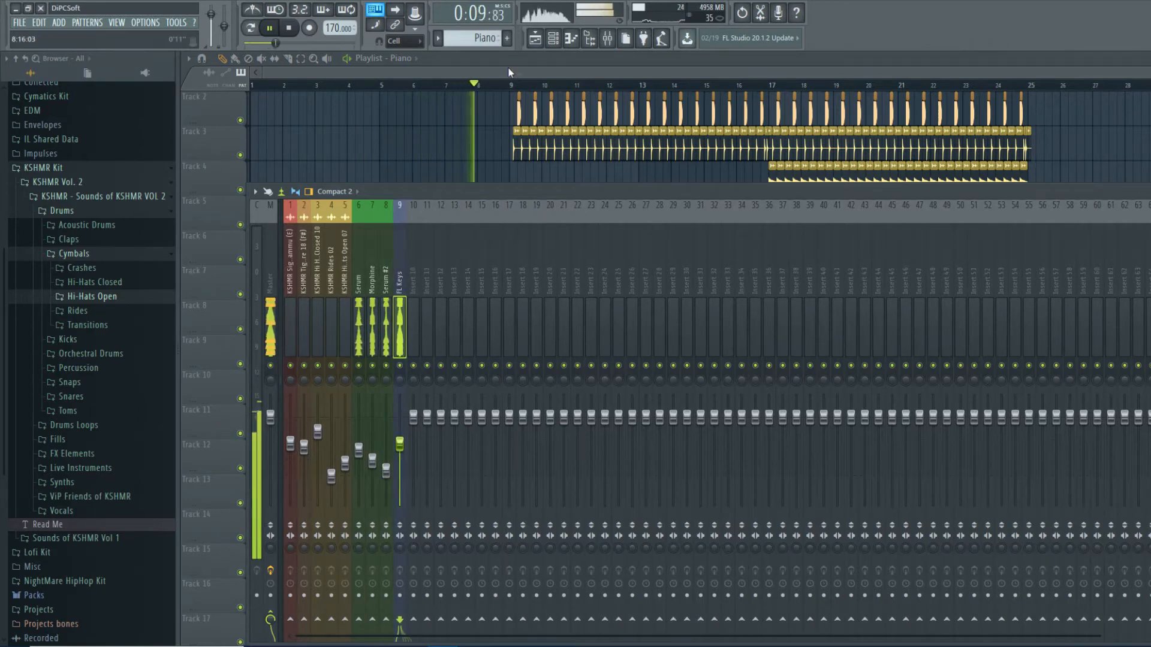
- Stop playback, add a 3x Osc channel and adjust the coarse pitch of its oscillators for a sine bass
key(F9)
key(space)
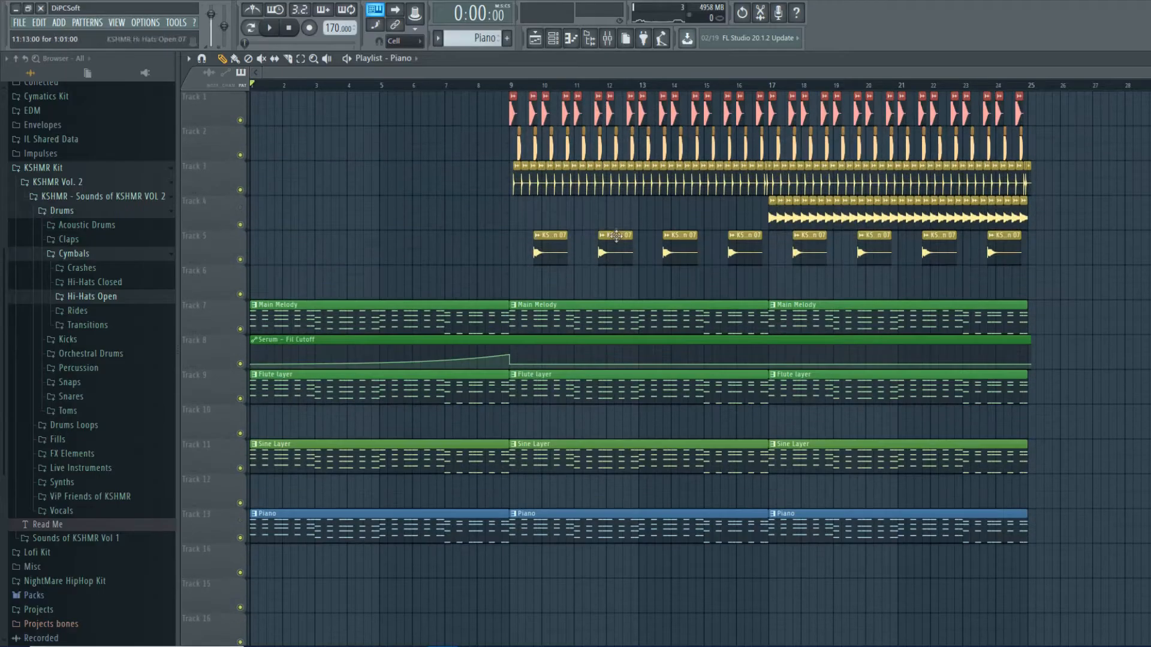
scroll(659, 359, down, 5)
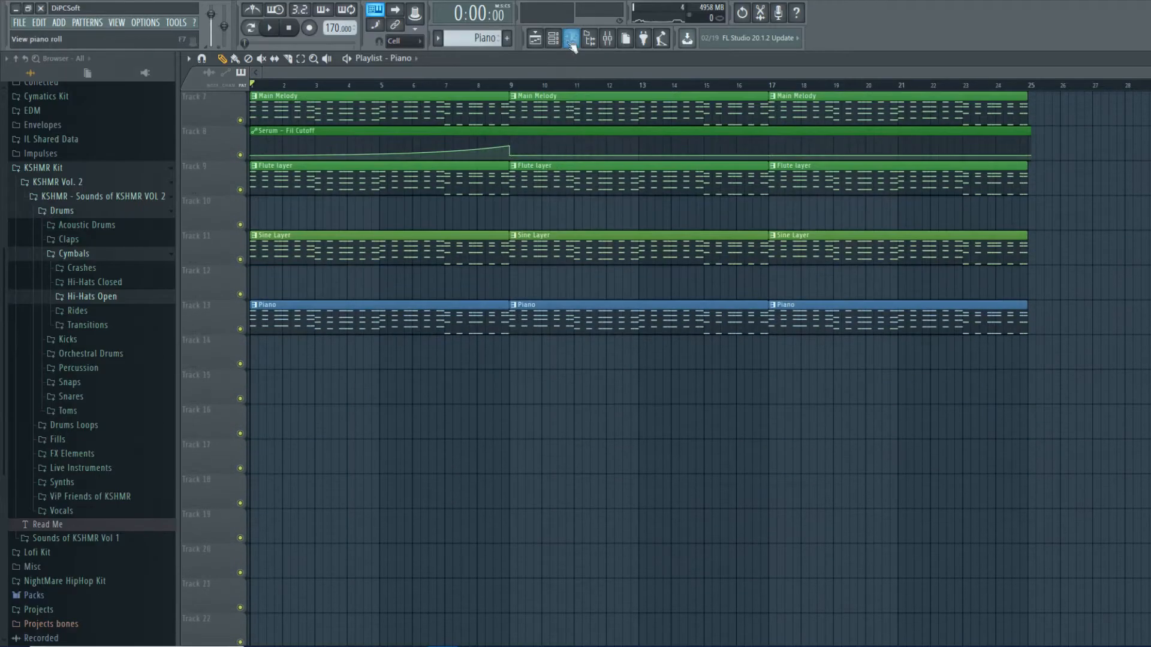
click(559, 47)
click(621, 511)
right_click(647, 488)
click(552, 38)
click(617, 499)
click(624, 452)
drag(487, 349, 493, 383)
drag(491, 280, 492, 324)
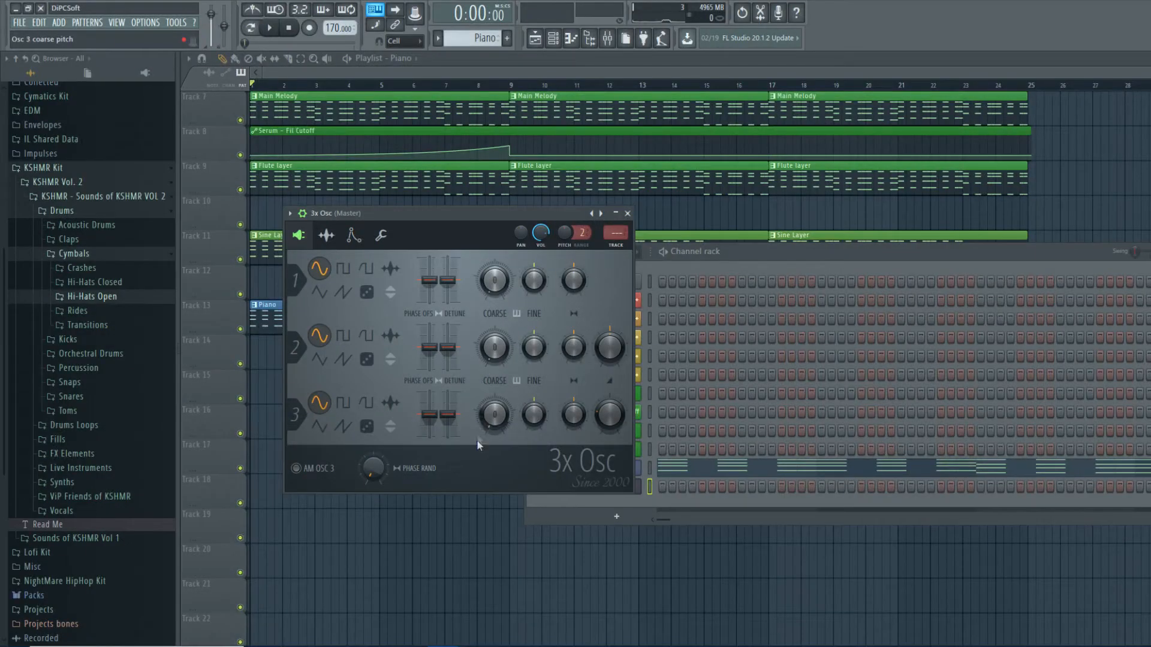
- Route the 3x Osc channel to mixer track 10, color the track purple and set its level to 73%
click(722, 250)
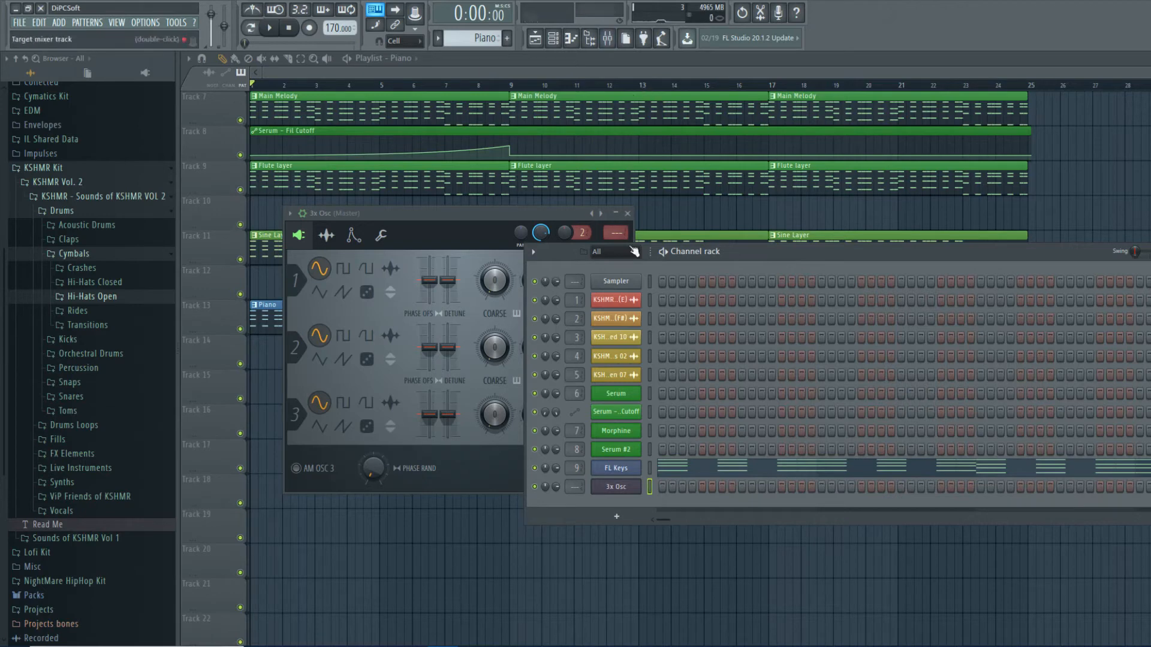
click(609, 38)
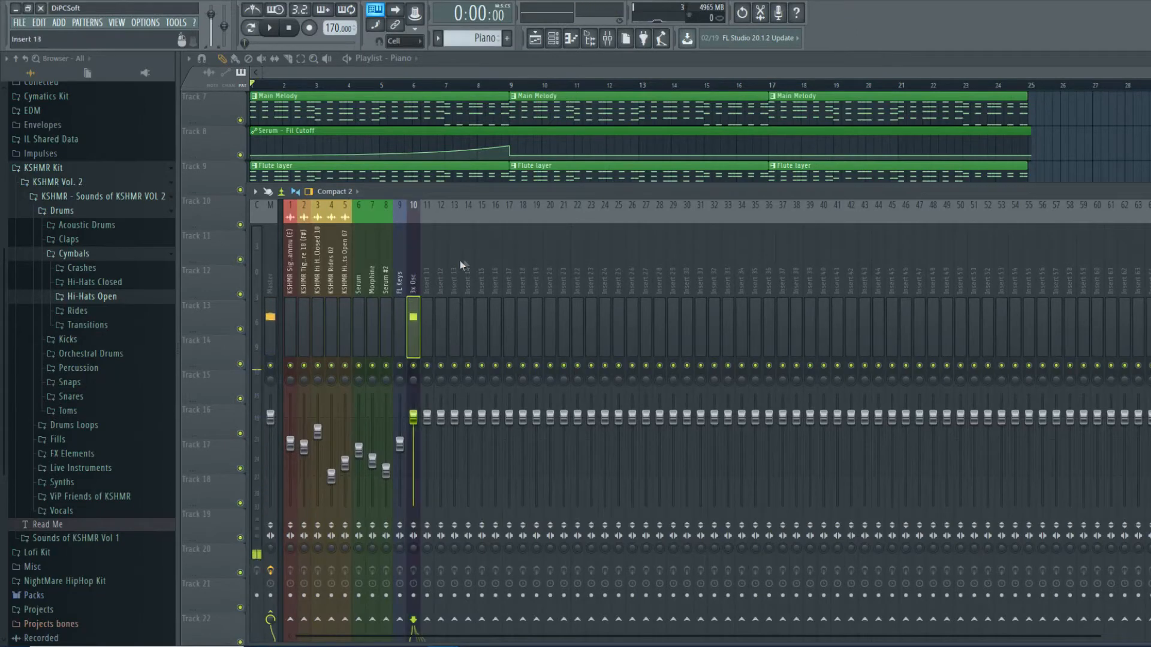
right_click(413, 205)
click(437, 228)
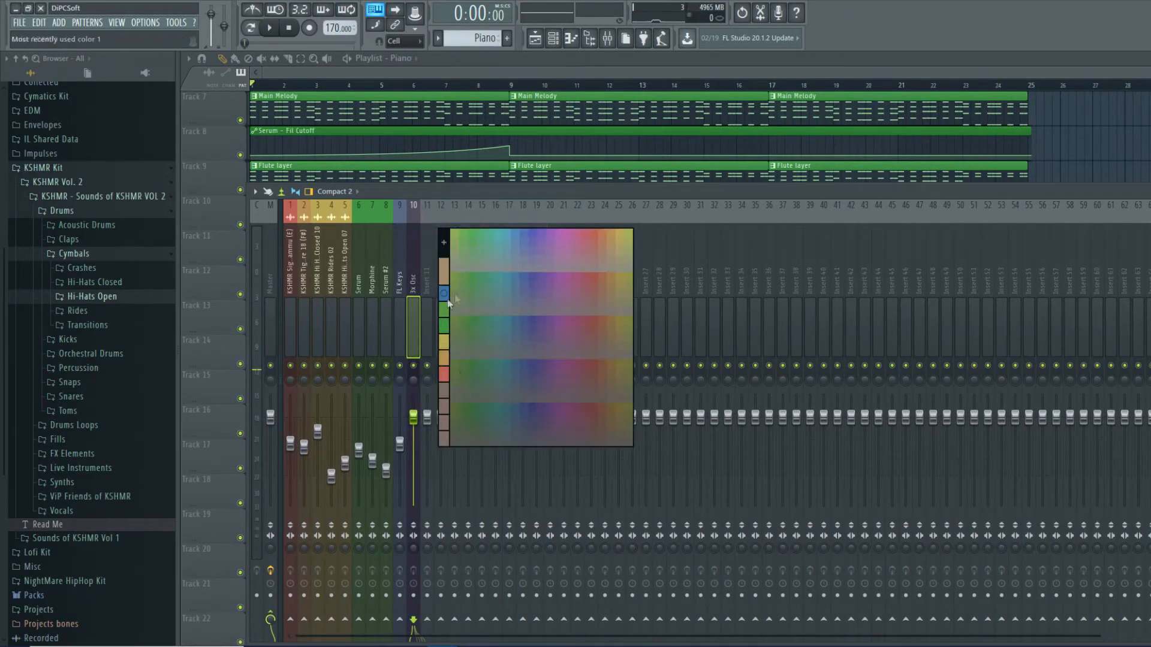
click(532, 233)
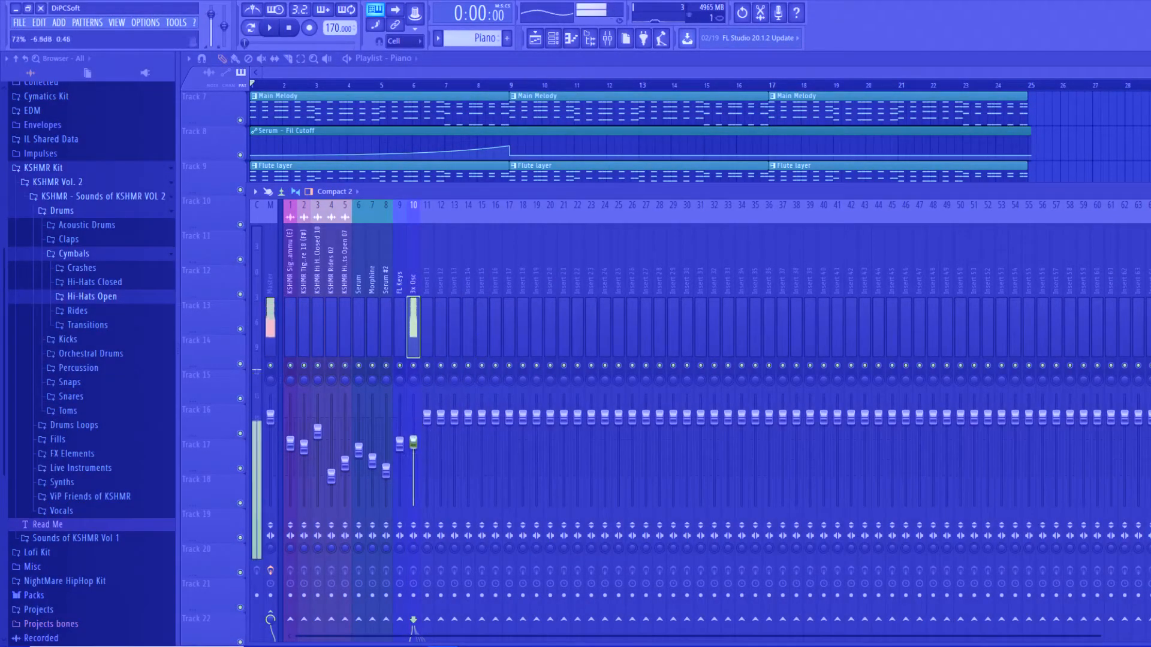
key(F9)
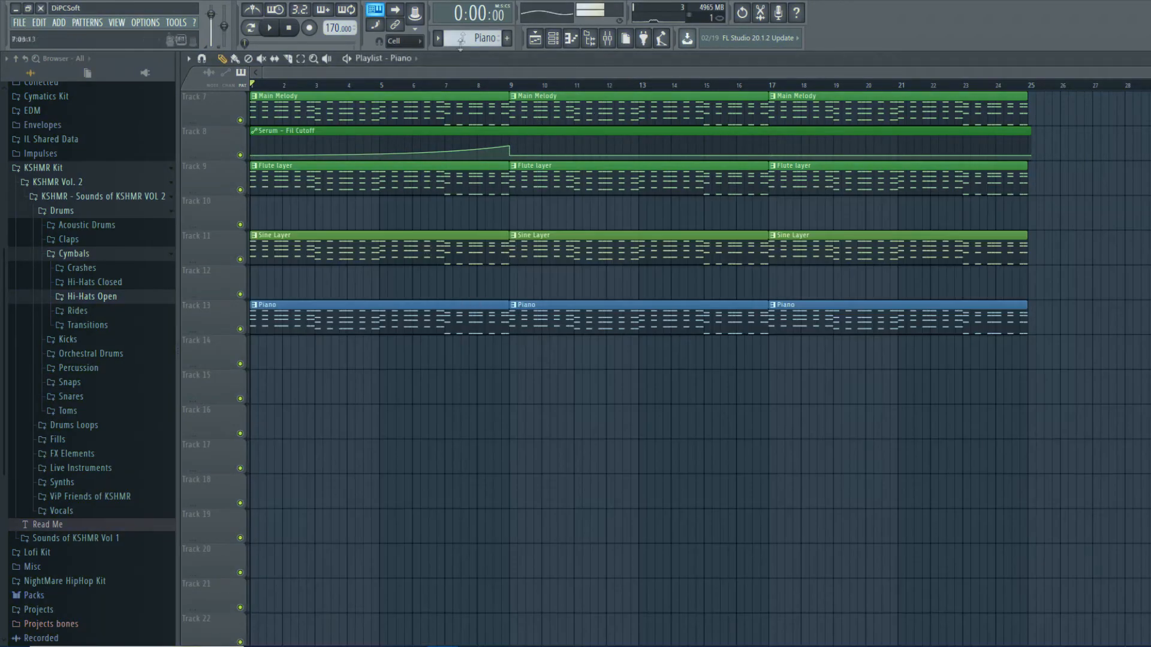
- Name the new pattern Sine Bass
right_click(481, 32)
click(567, 80)
text(Sine )
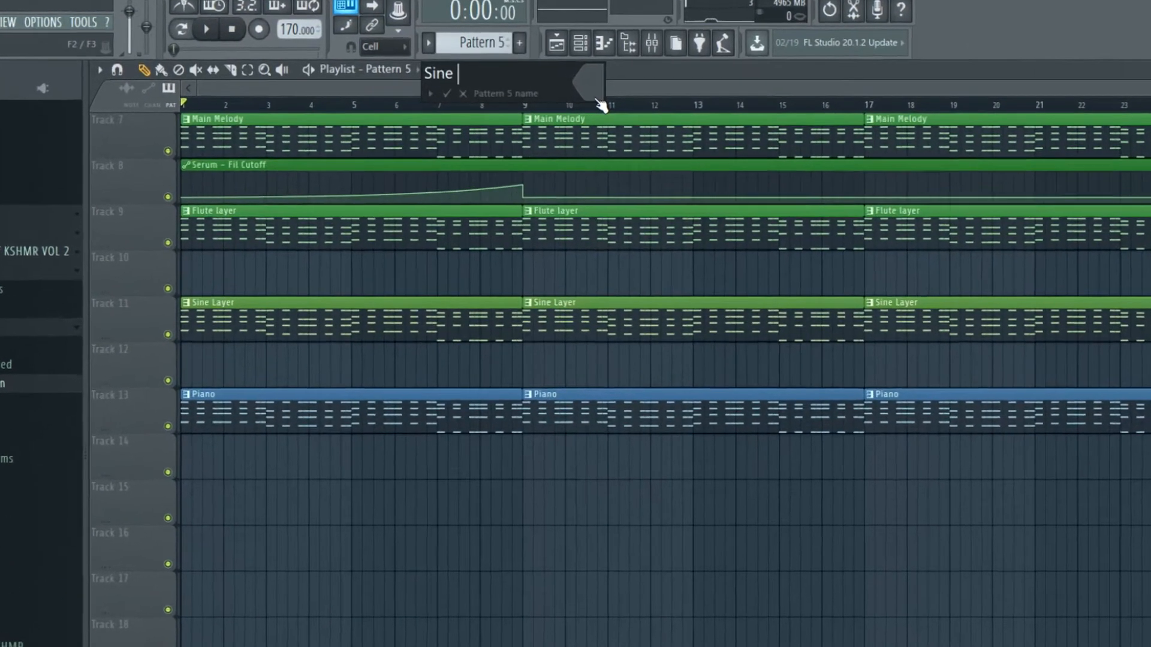
text(bAa)
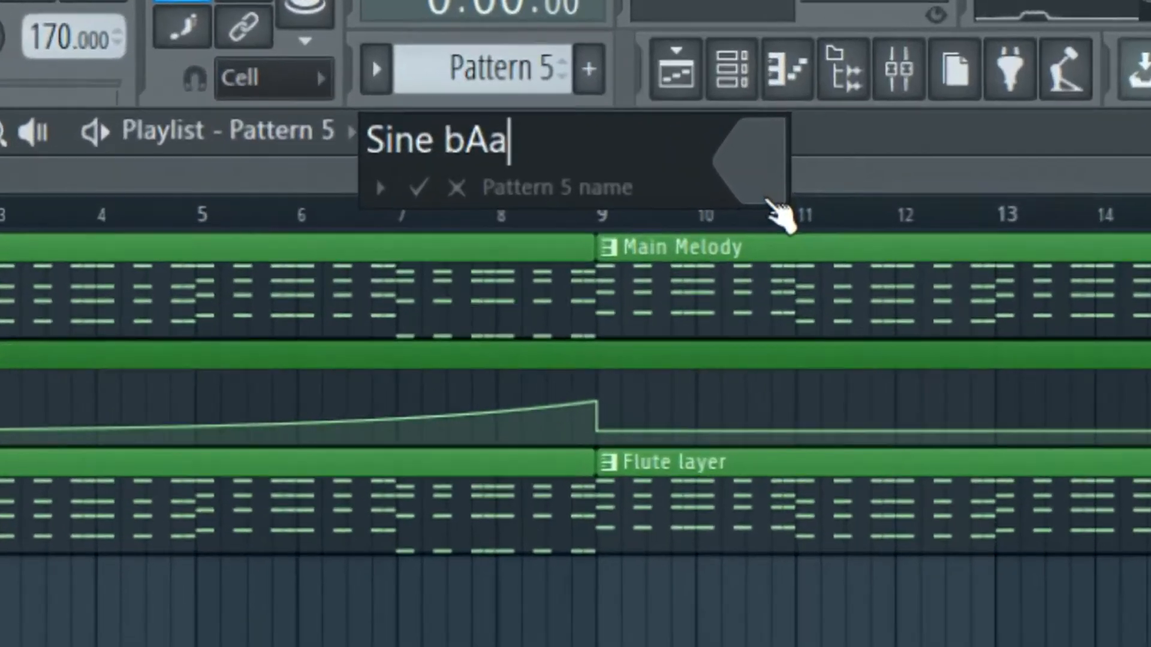
key(BackSpace)
key(BackSpace)
key(BackSpace)
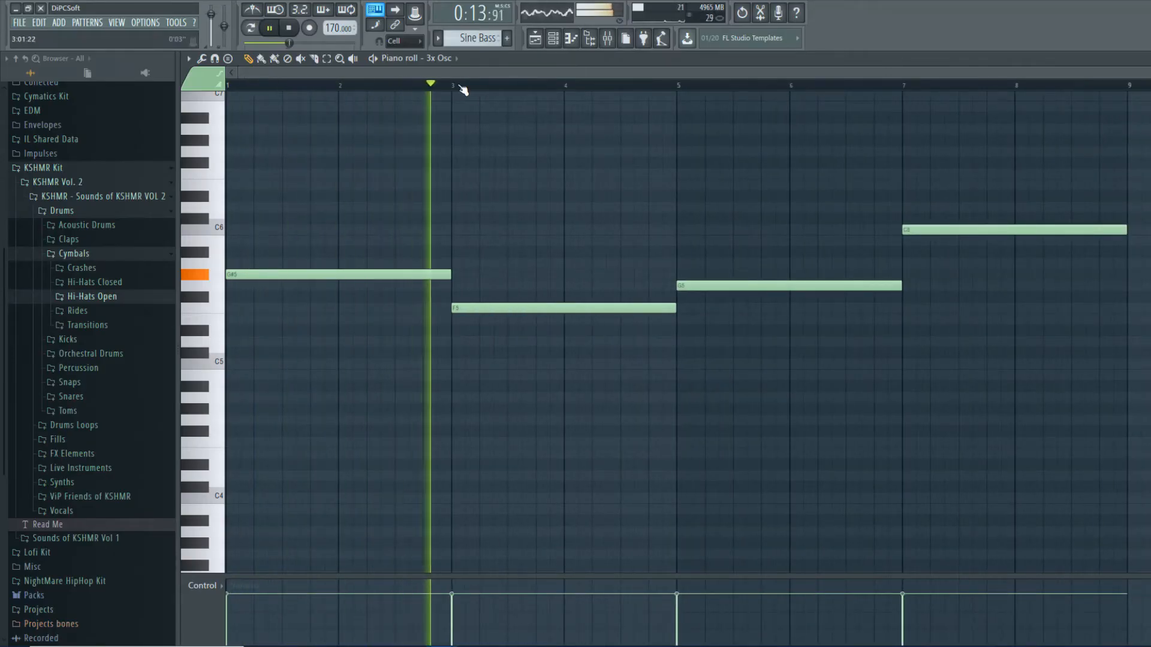
- Select all the Sine Bass notes, transpose them down two octaves and play them back
key(space)
key(ctrl+a)
key(ctrl+Down)
key(ctrl+Down)
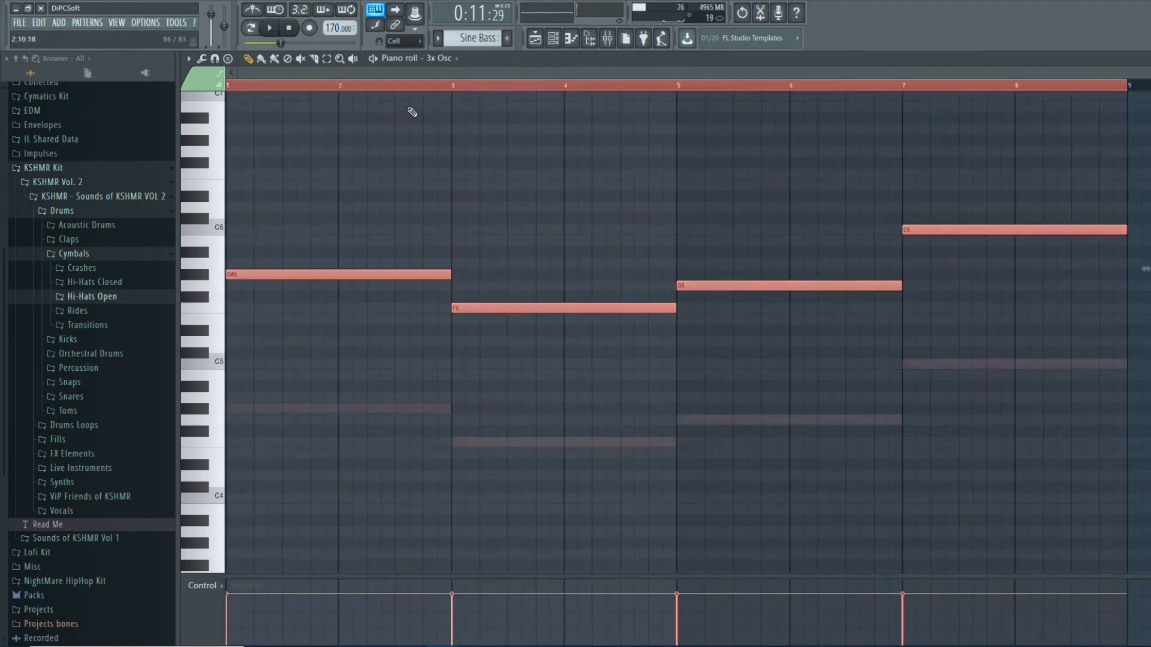
key(space)
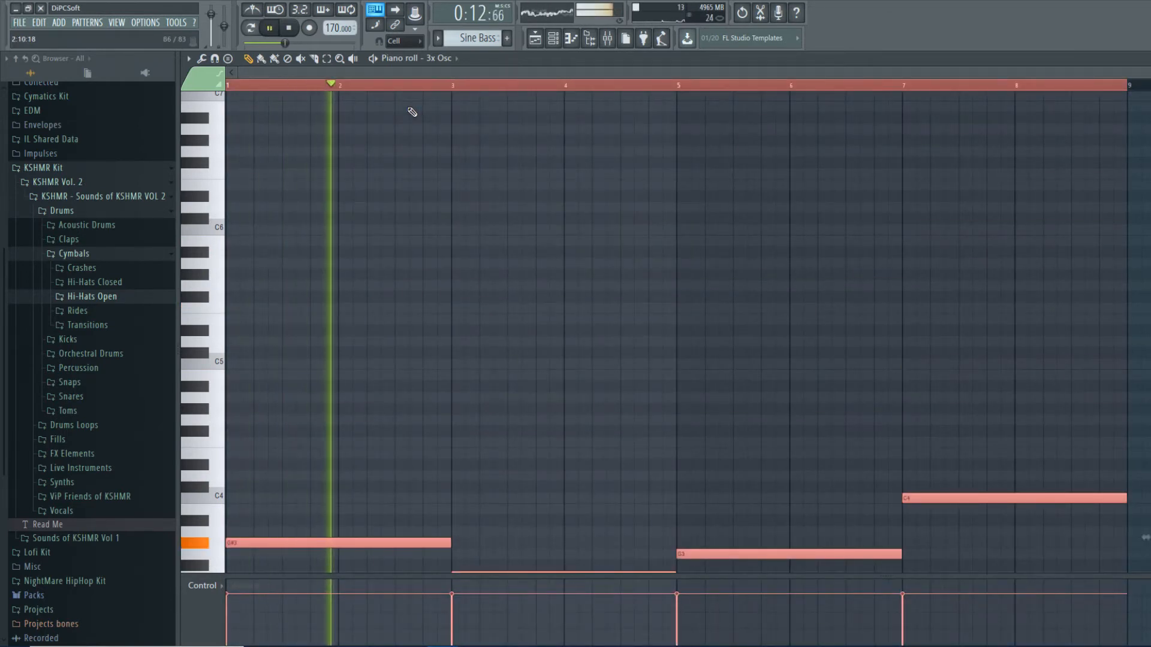
- Shift the Sine Bass notes up and down between octaves to compare the registers, ending two octaves below the original
scroll(474, 215, down, 2)
key(space)
key(ctrl+Up)
key(ctrl+Up)
key(ctrl+Down)
key(ctrl+Down)
key(ctrl+Up)
key(ctrl+Up)
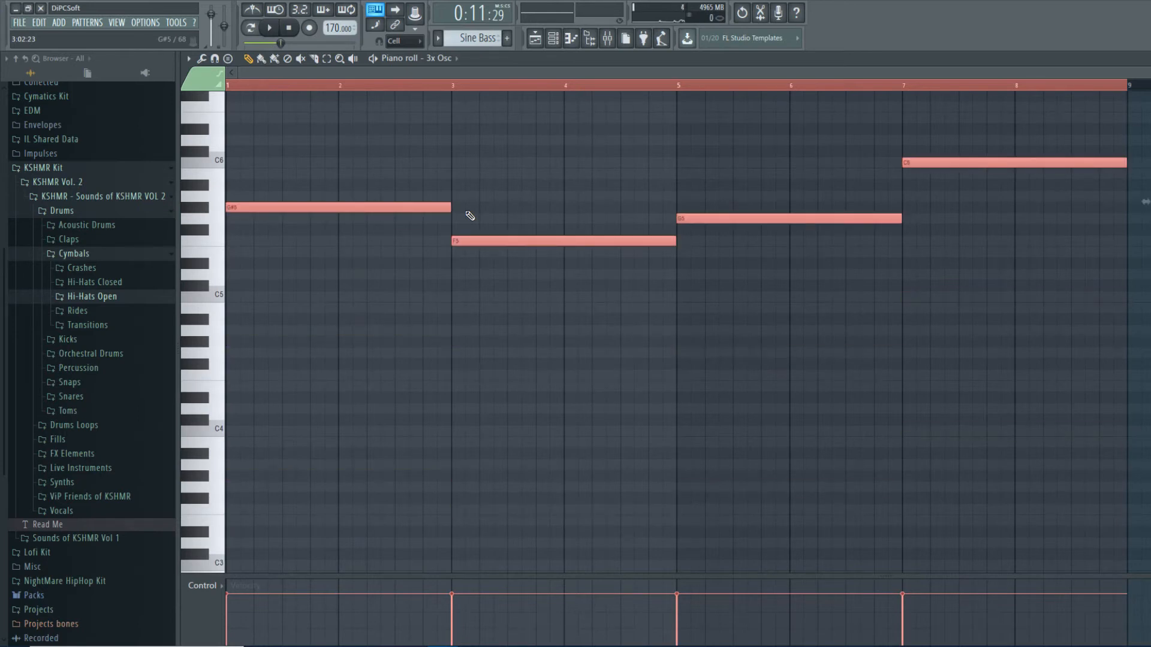
key(ctrl+Down)
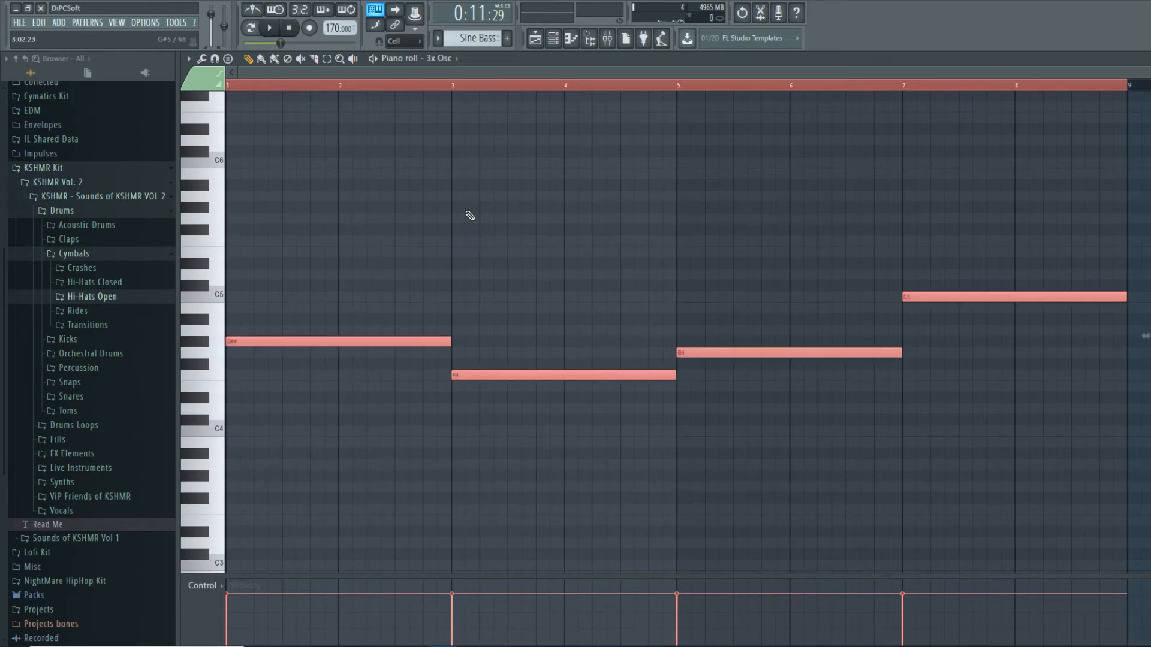
key(ctrl+Down)
key(ctrl+Up)
key(ctrl+Up)
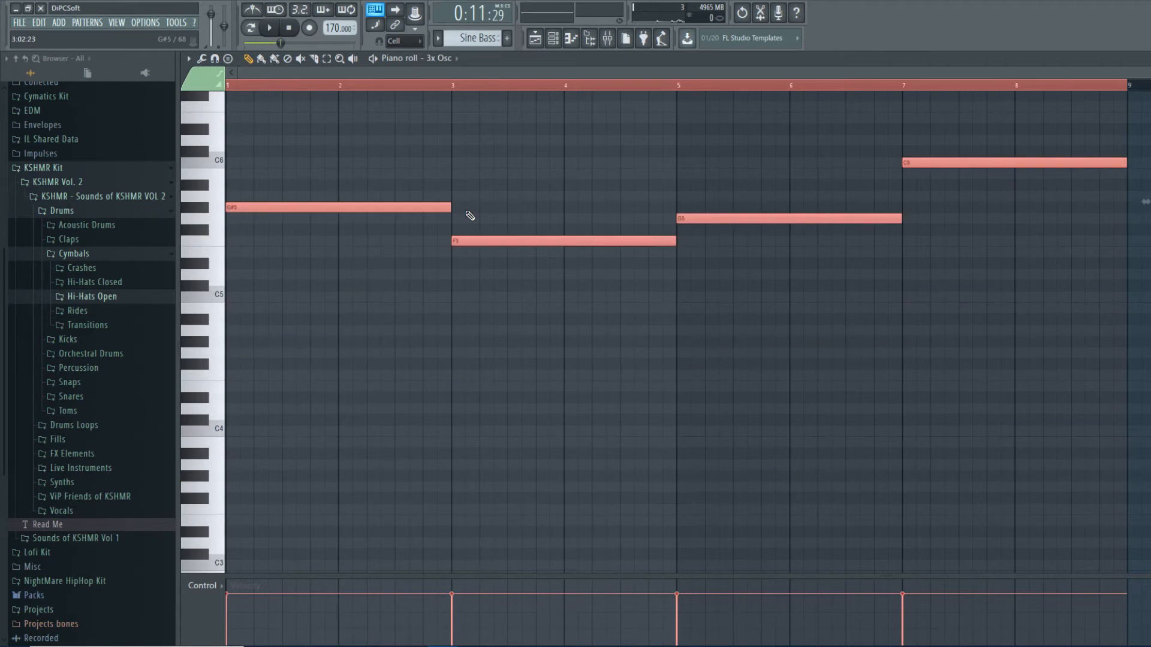
key(ctrl+Down)
key(ctrl+Down)
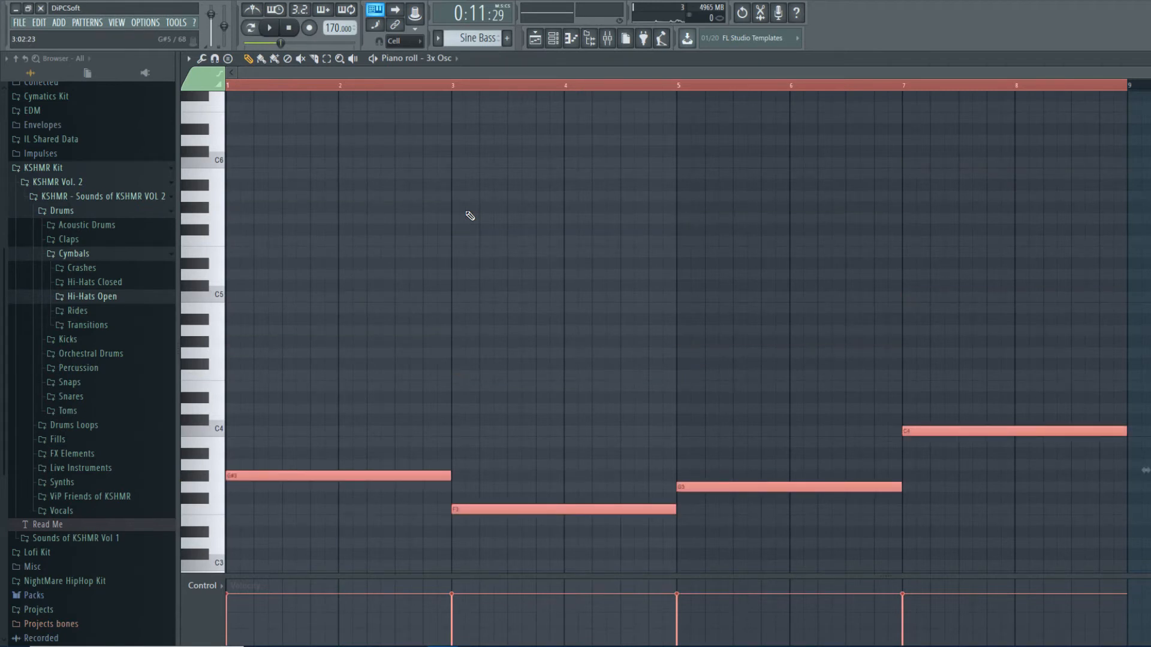
key(ctrl+Up)
key(ctrl+Up)
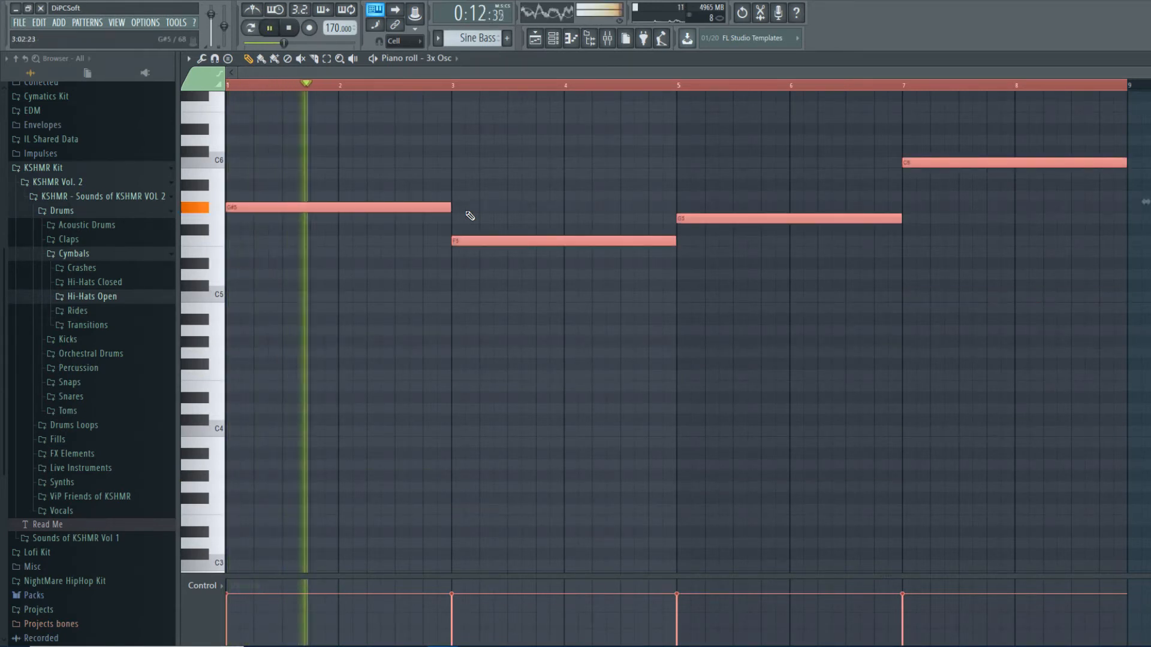
key(ctrl+Up)
key(space)
key(ctrl+Down)
key(ctrl+Down)
key(ctrl+Down)
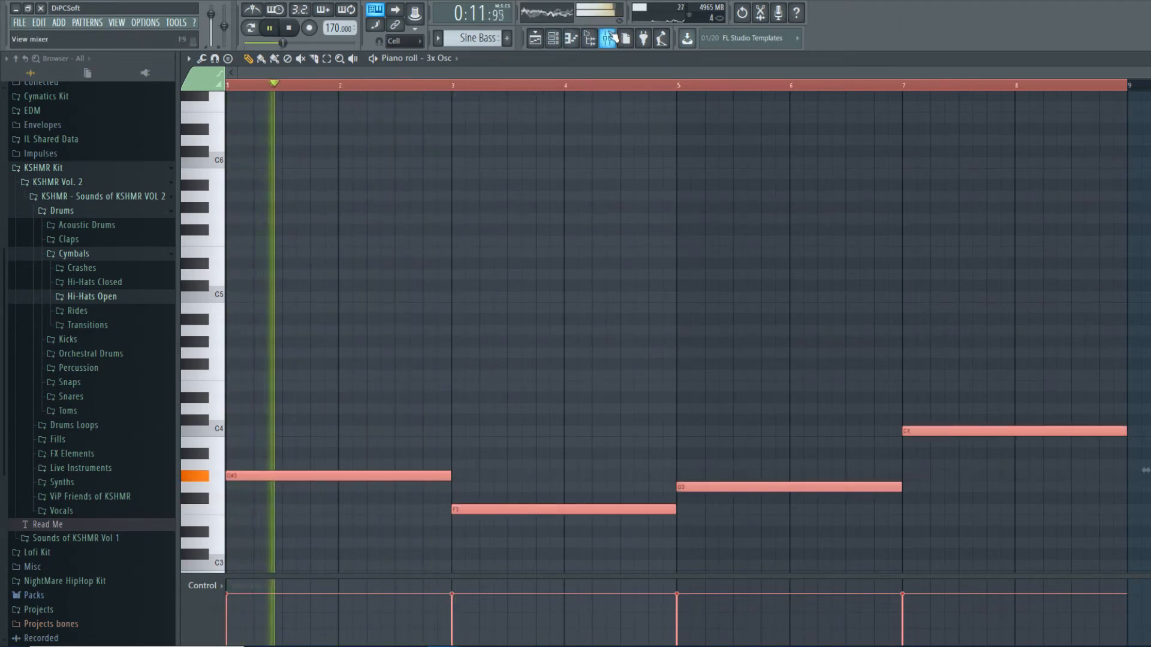
- Lower the level of mixer track 11 and transpose all the Crushed Bass notes down two octaves
key(F9)
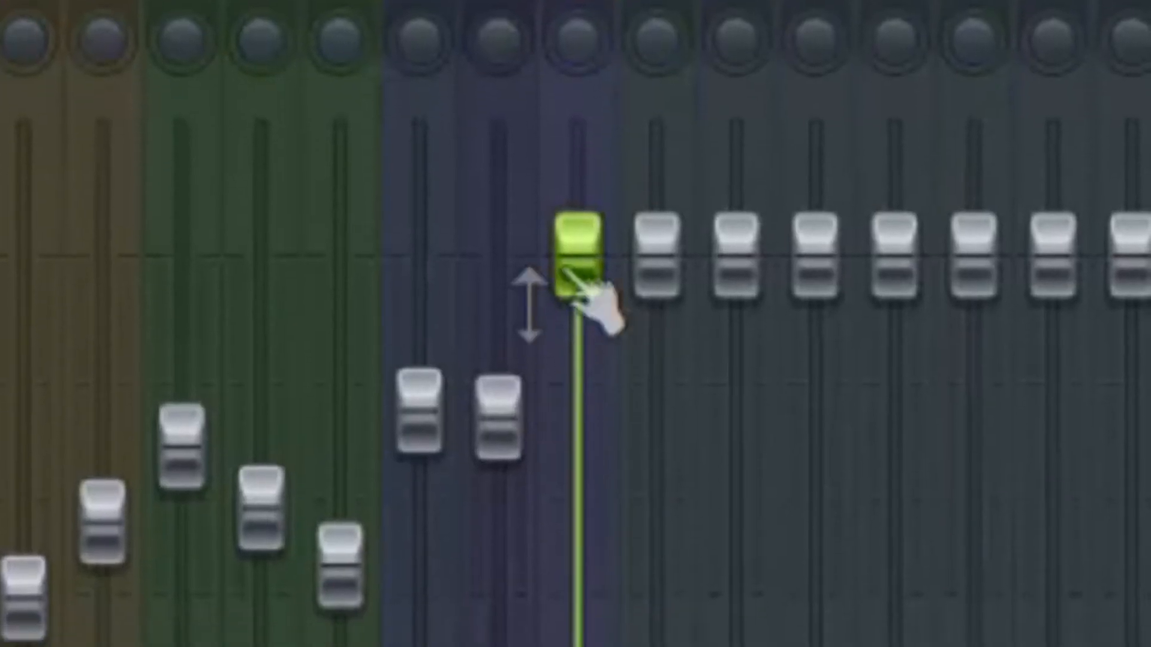
drag(426, 417, 426, 449)
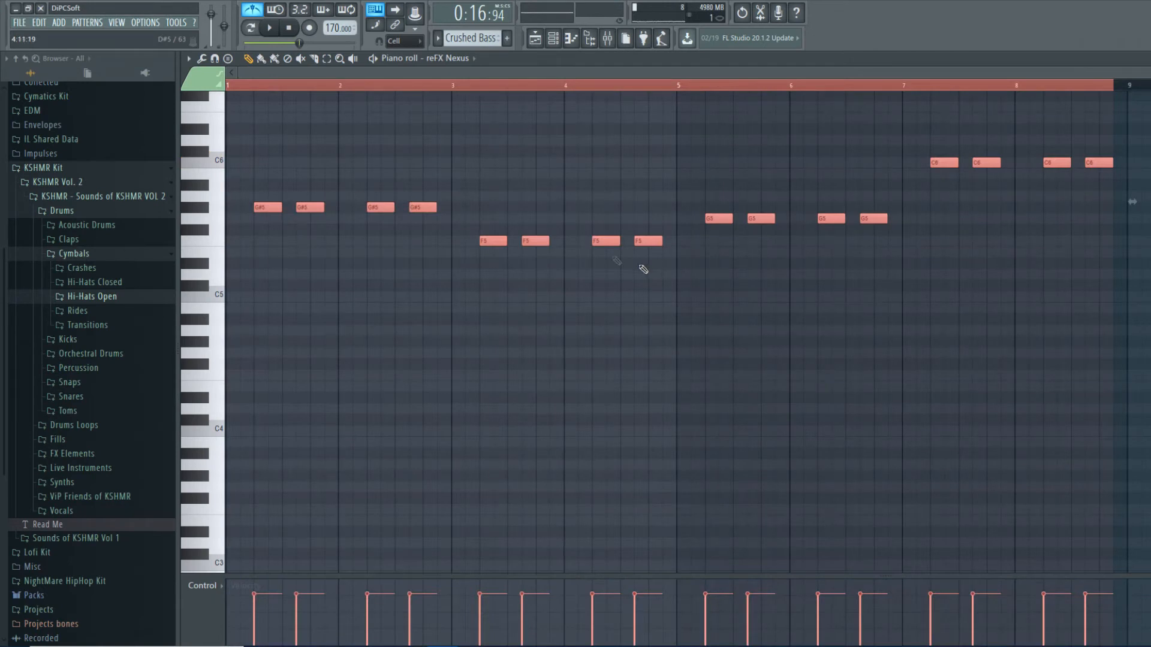
key(ctrl+Down)
key(ctrl+Down)
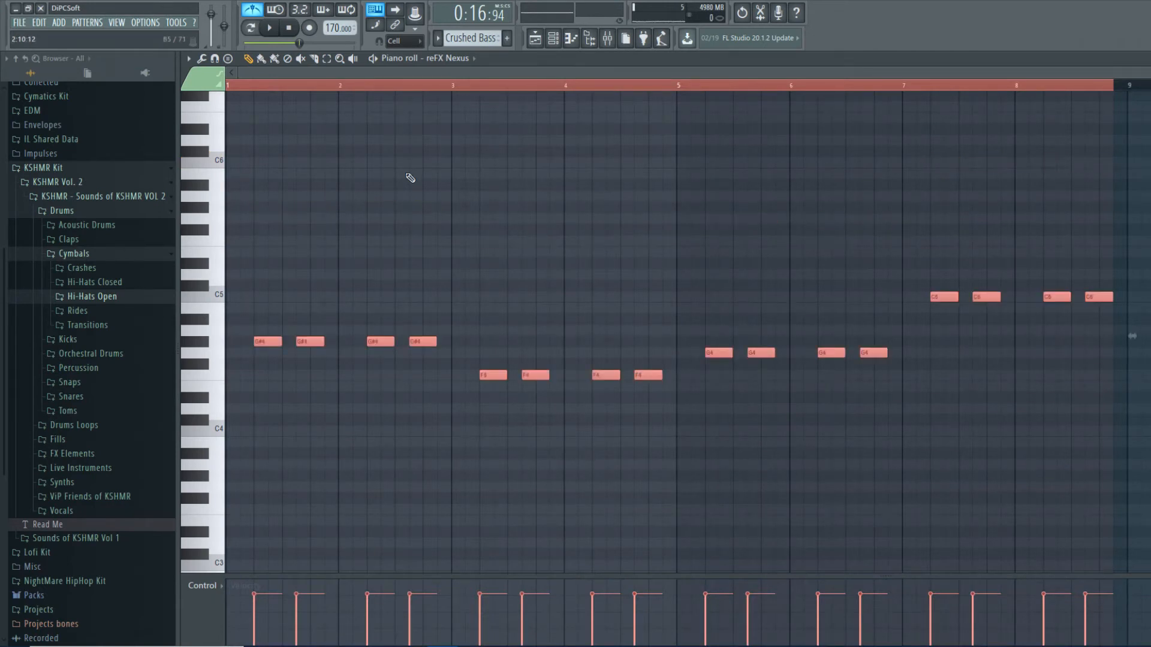
key(space)
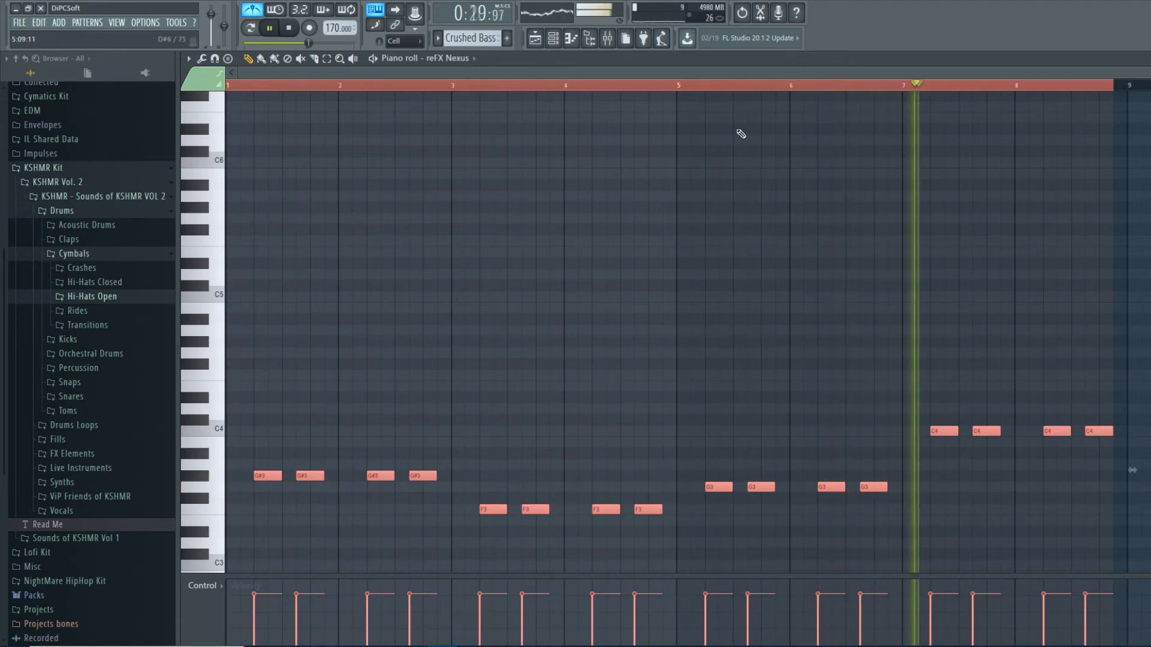
- Place the Sine Bass and Crushed Bass patterns on playlist tracks 17 and 18 from bar 9 to bar 25
click(546, 42)
click(689, 506)
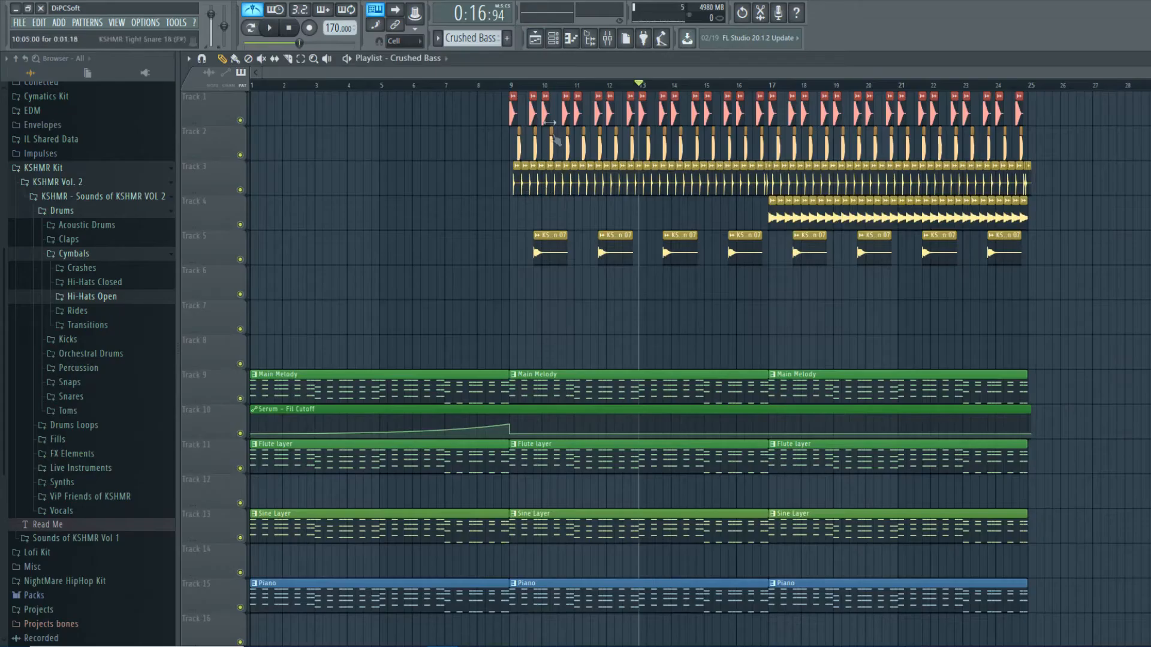
click(519, 85)
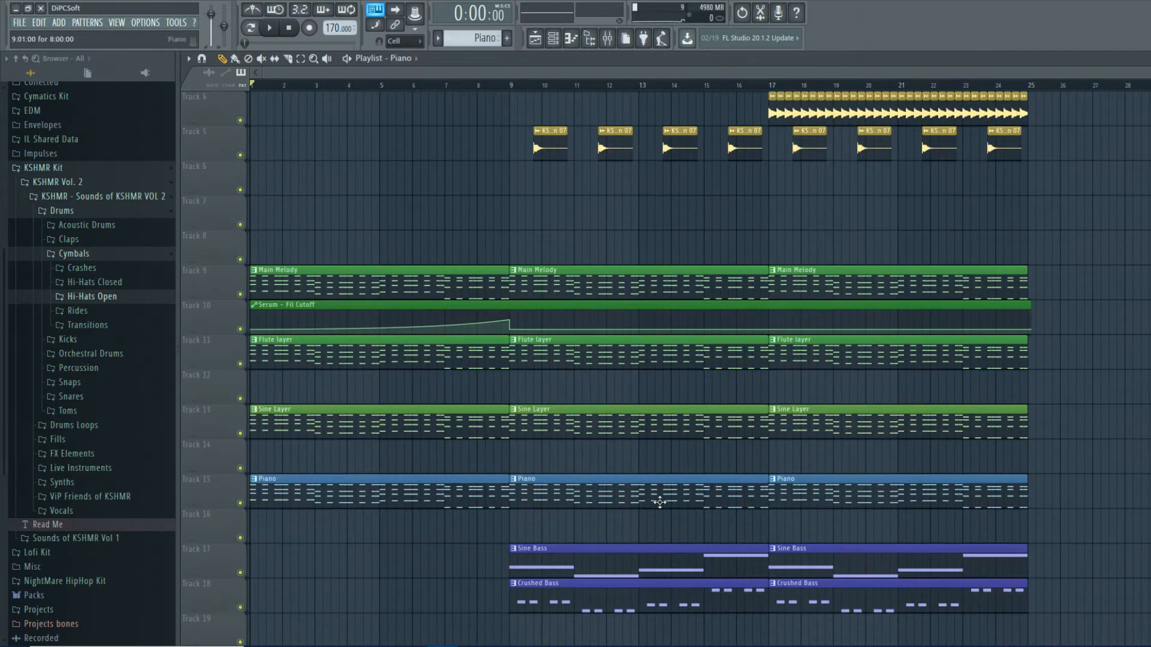
scroll(816, 527, up, 3)
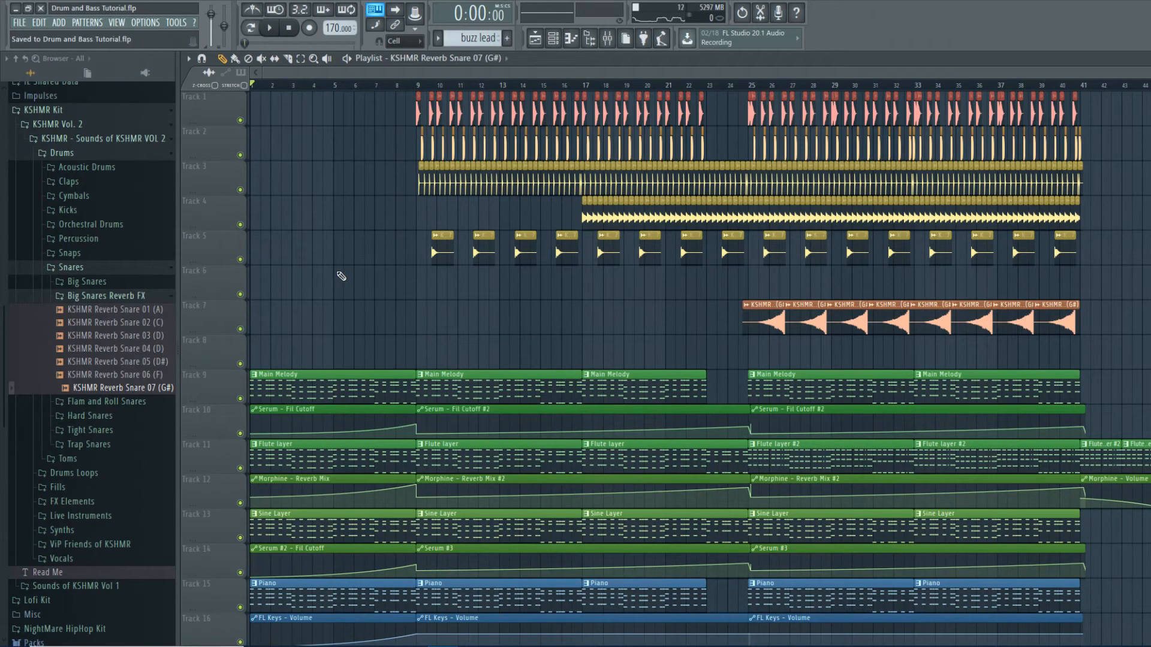
- Audition the Lead pattern on track 19 and the kick clips on track 1 from bar 25 of the playlist
scroll(359, 278, down, 8)
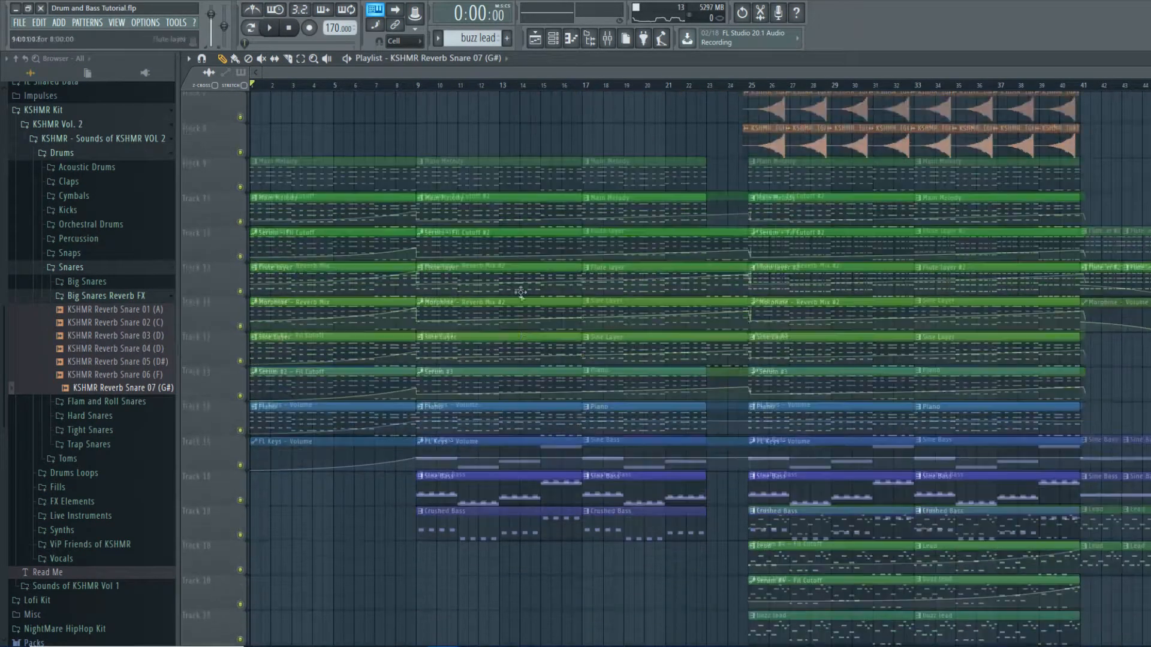
scroll(794, 462, up, 1)
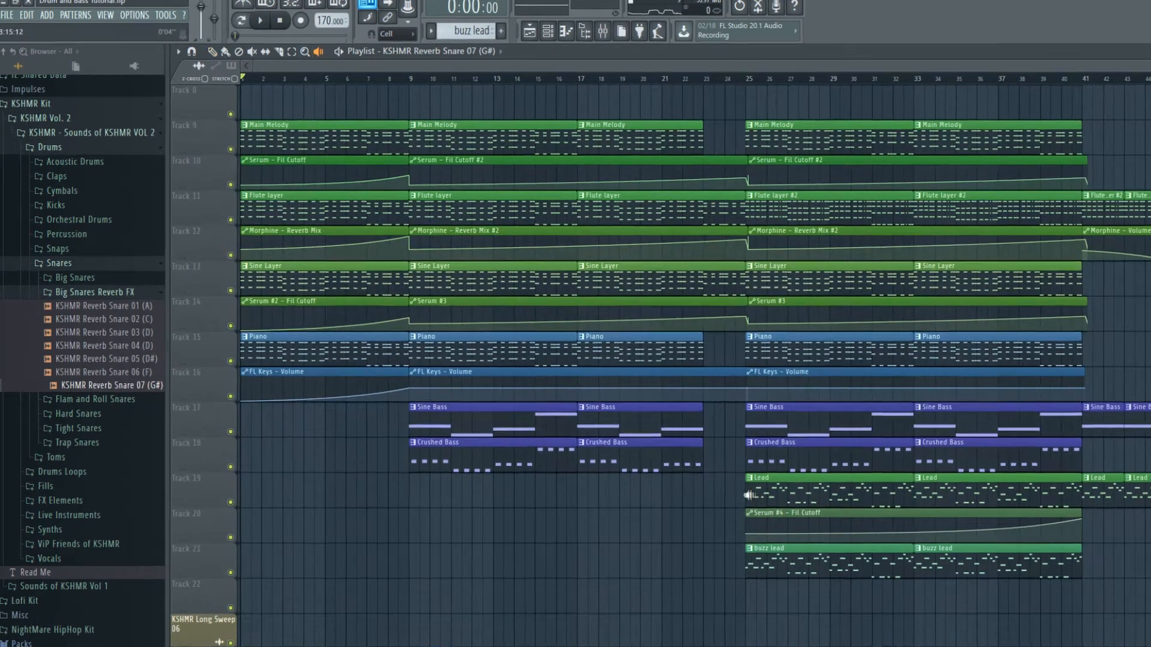
right_click(749, 496)
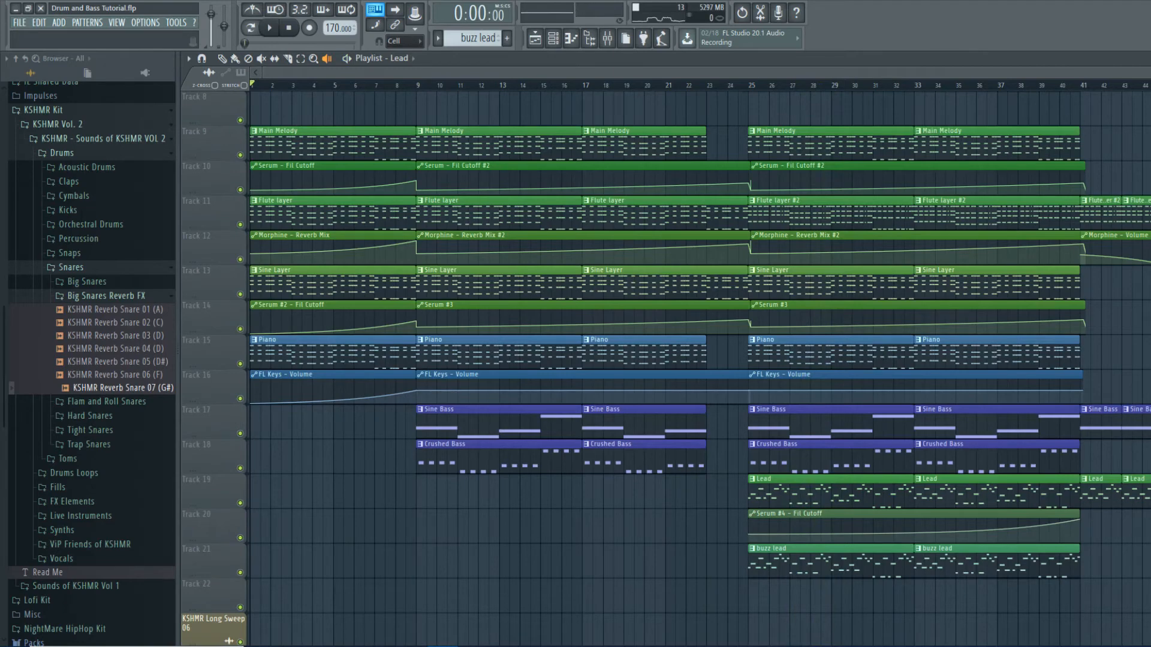
scroll(411, 276, up, 7)
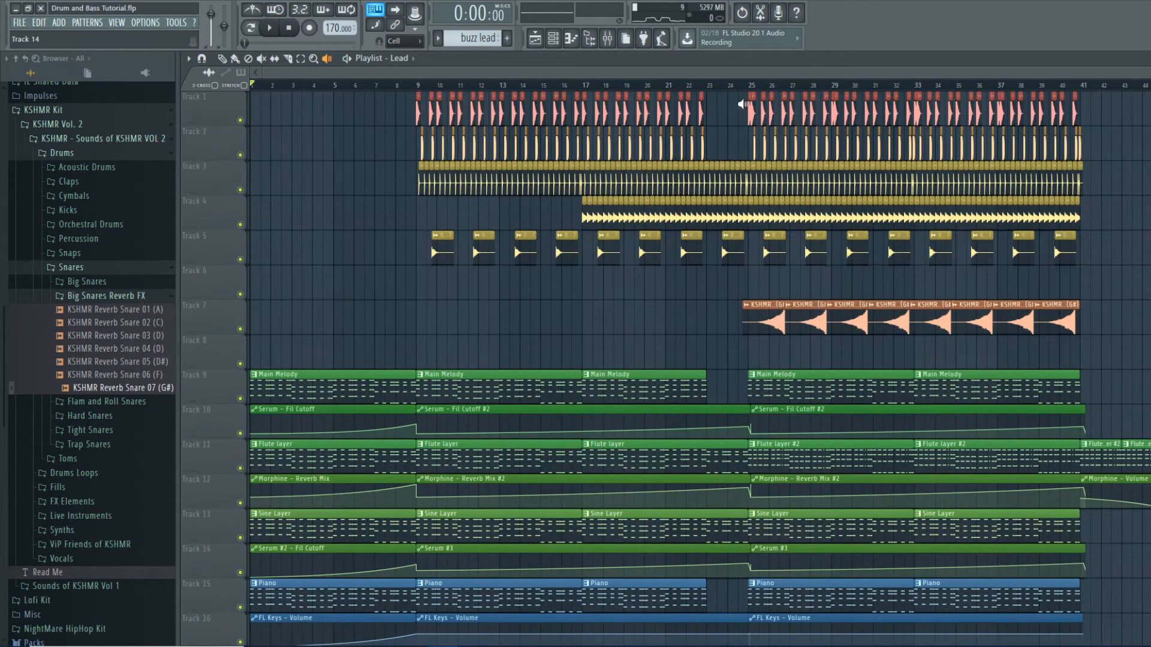
click(746, 103)
- Solo the kick track together with the snare on track 2 and play them from bar 25
click(222, 58)
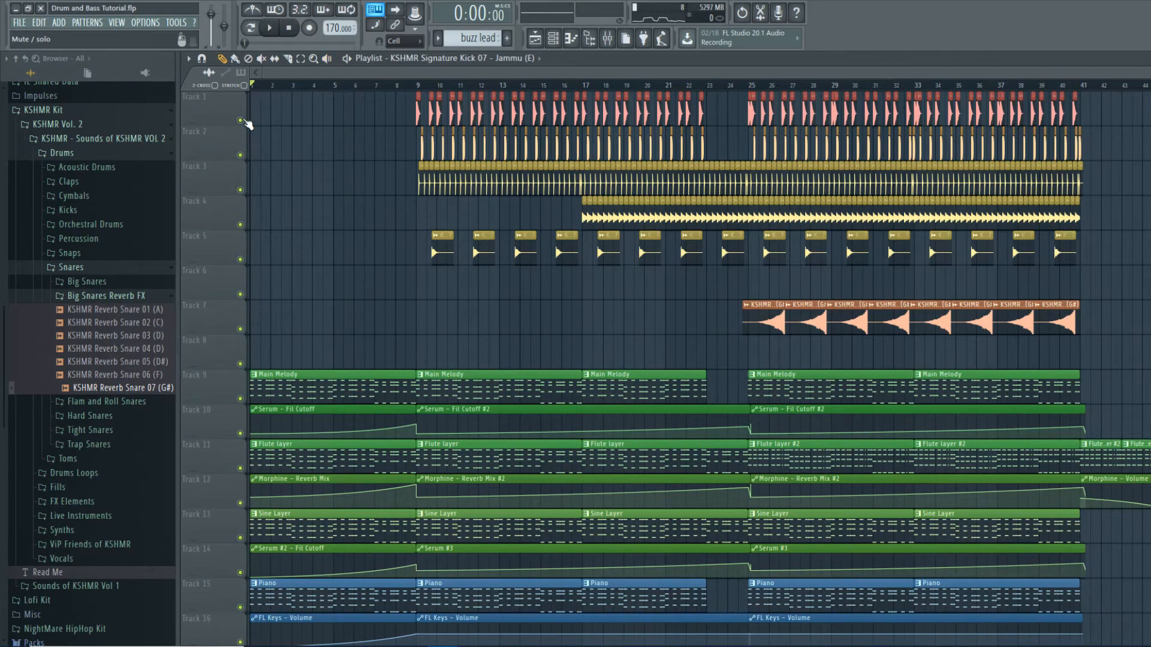
right_click(241, 121)
click(241, 156)
click(749, 85)
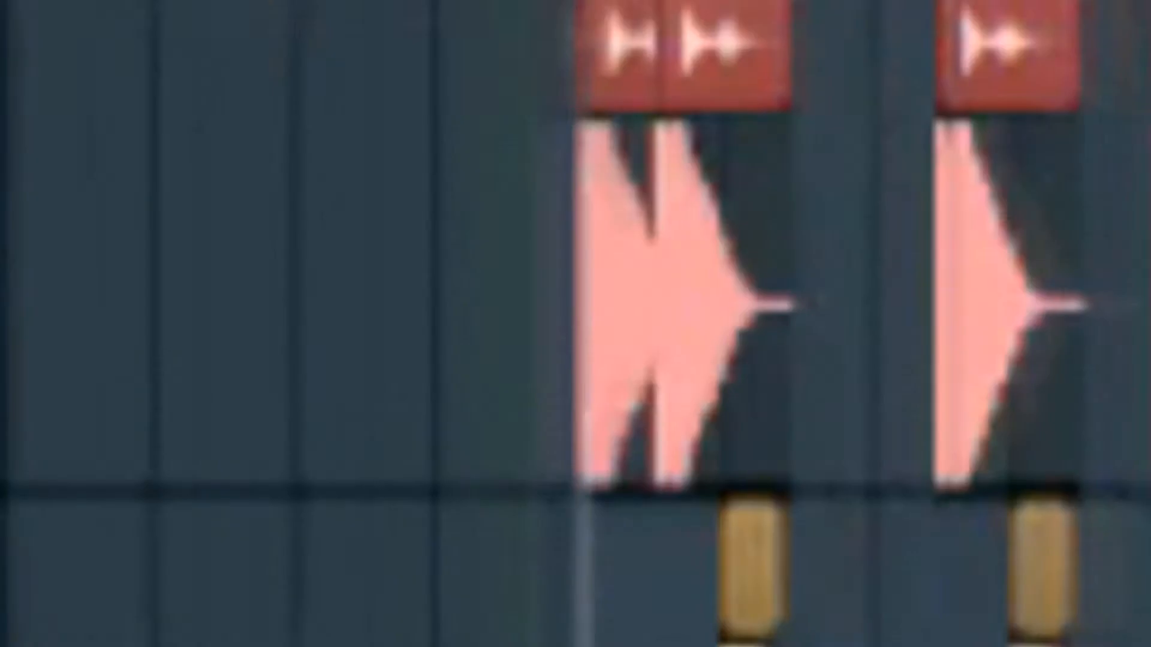
- Look over the melody, bass, lead and sweep effect tracks in the playlist and start playing the arrangement
scroll(432, 342, down, 3)
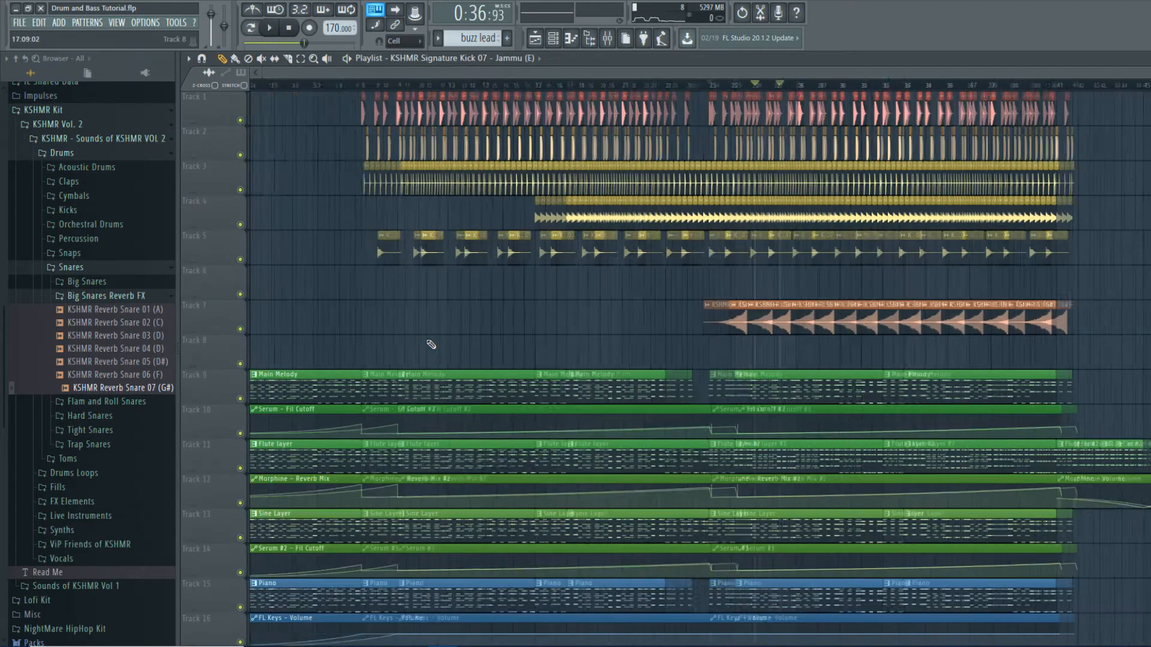
scroll(724, 354, down, 8)
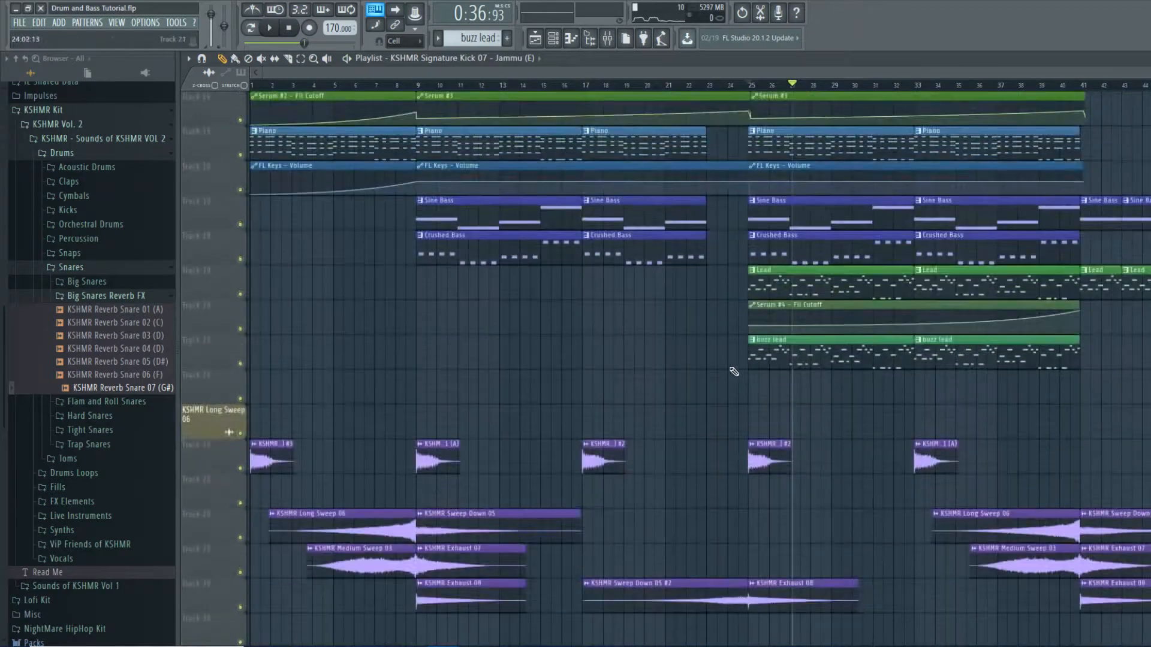
scroll(728, 354, down, 3)
scroll(689, 456, up, 10)
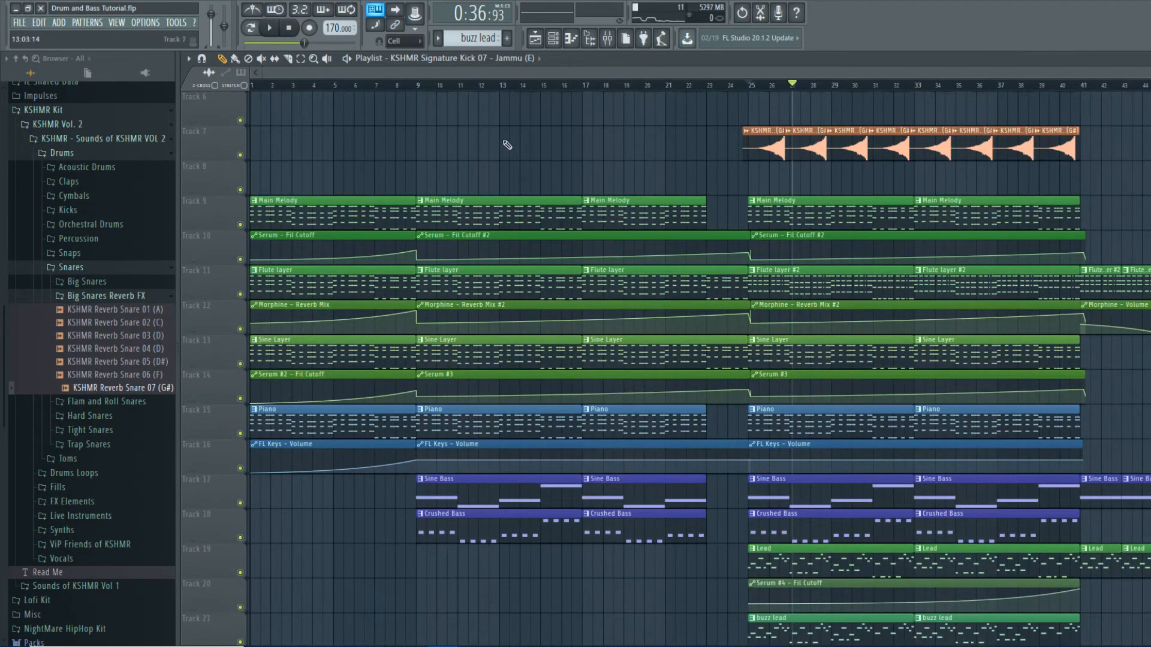
click(251, 28)
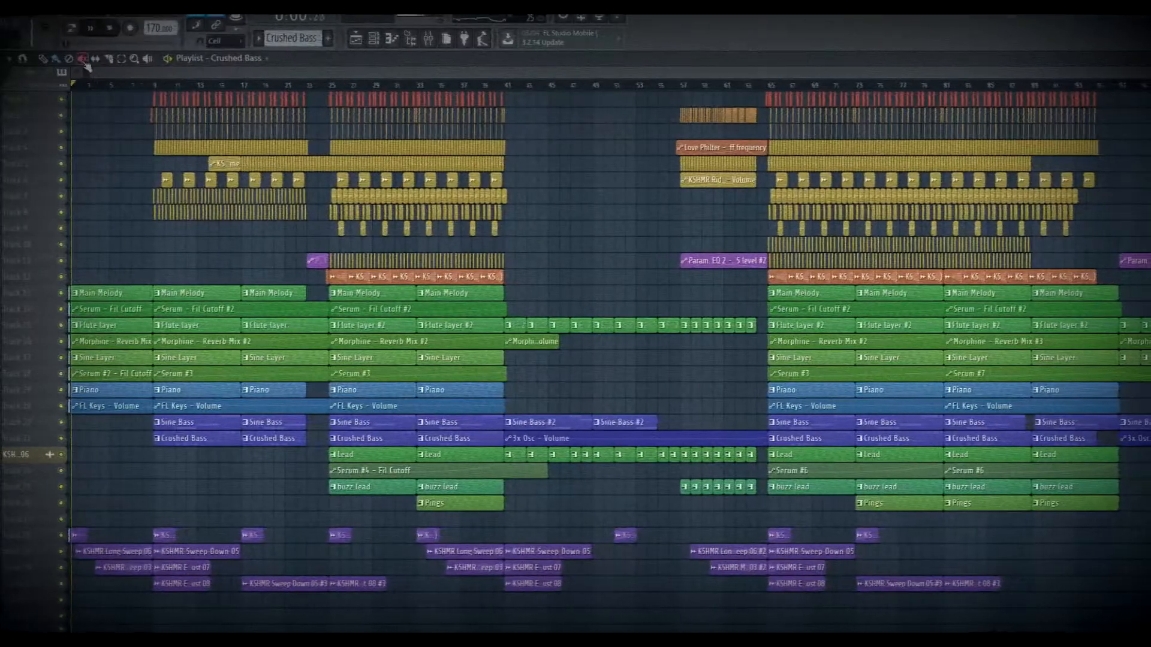